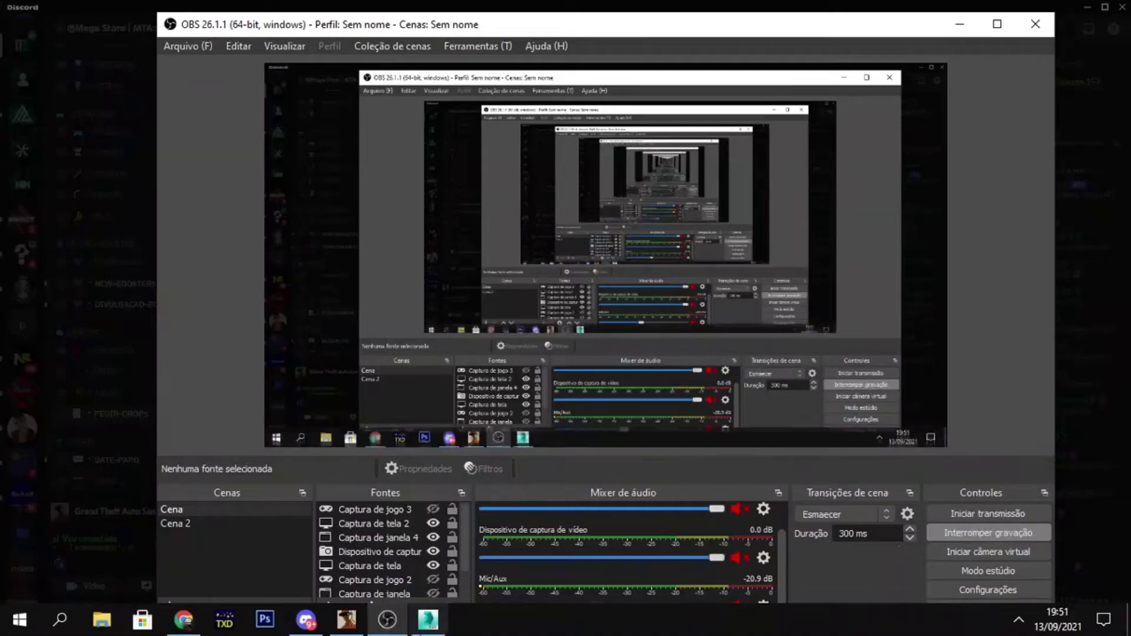
Start the OBS screen recording and bring 3ds Max to the front
left_click(387, 629)
Import Head.3DS into the empty scene, merging it in
left_click(15, 18)
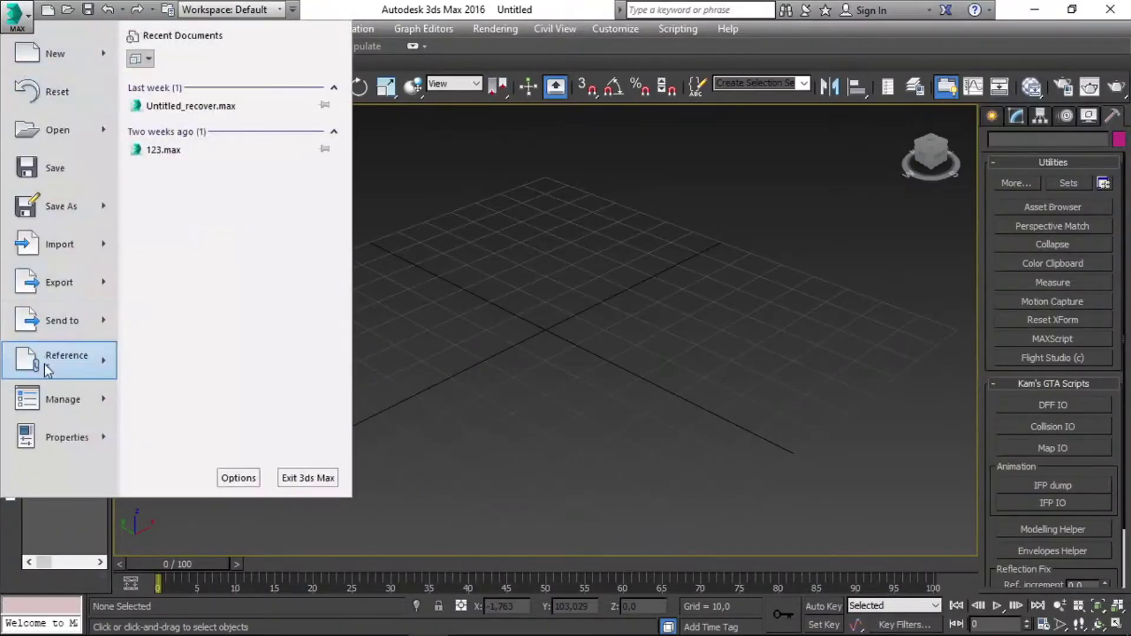
left_click(53, 243)
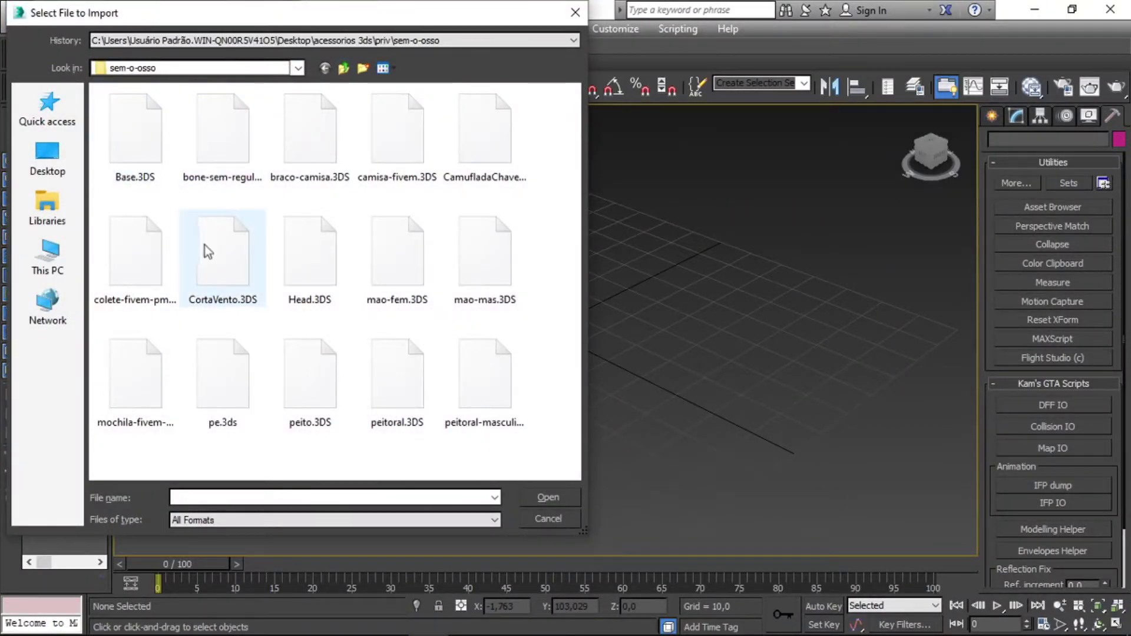
left_click(323, 241)
double_click(314, 263)
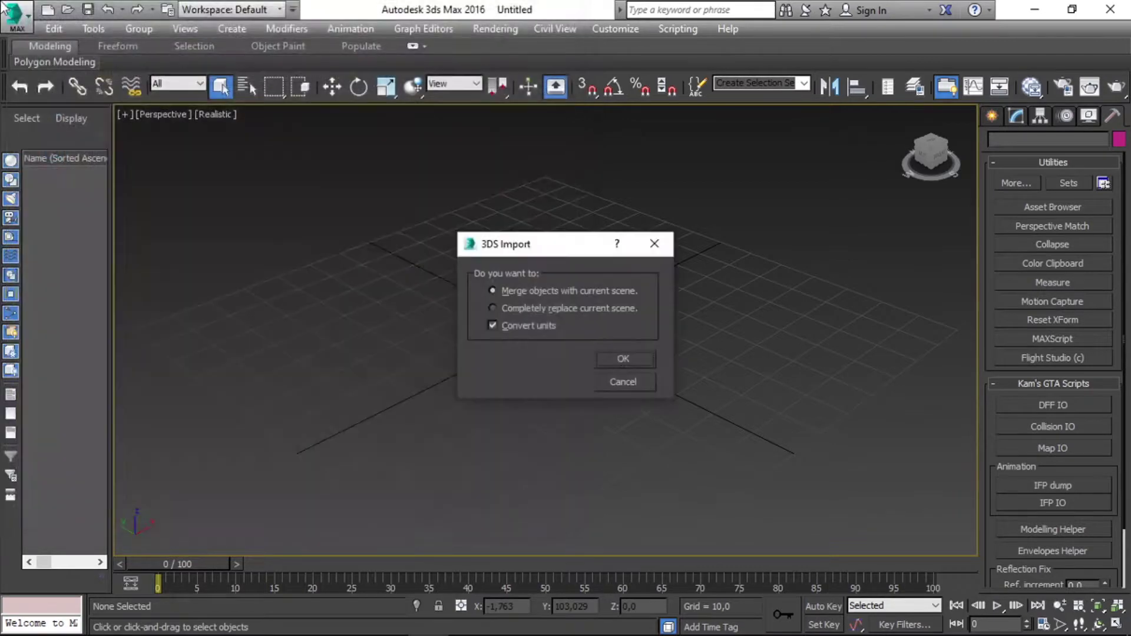
key("Return")
left_click(15, 11)
Dismiss the save prompt, browse the import dialog to the balaclava folder, then cancel
left_click(57, 217)
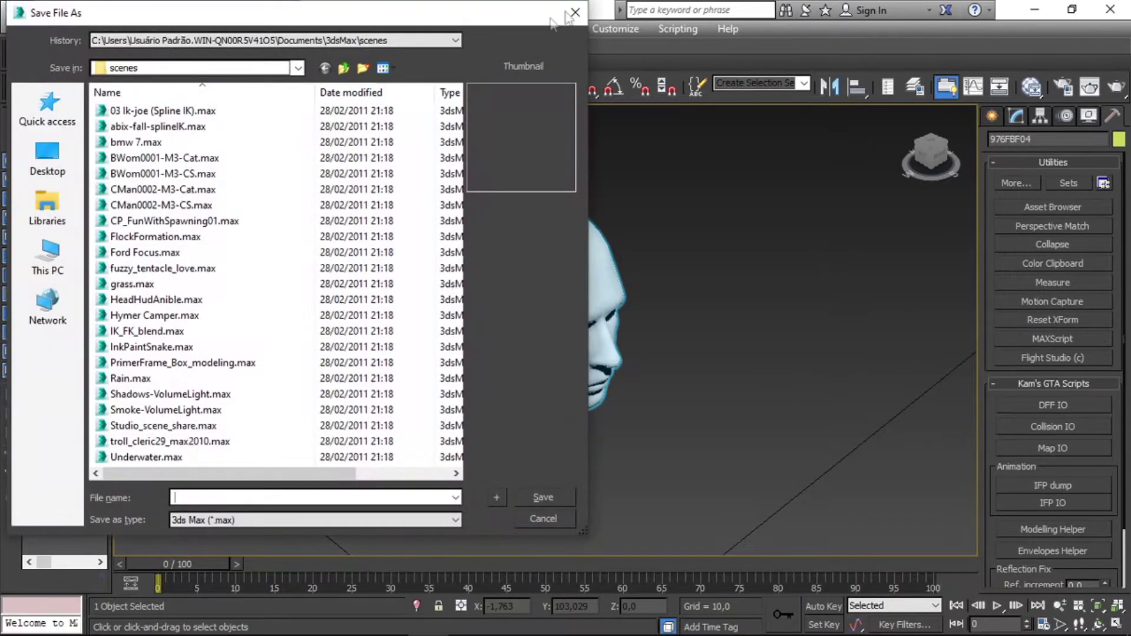
left_click(575, 12)
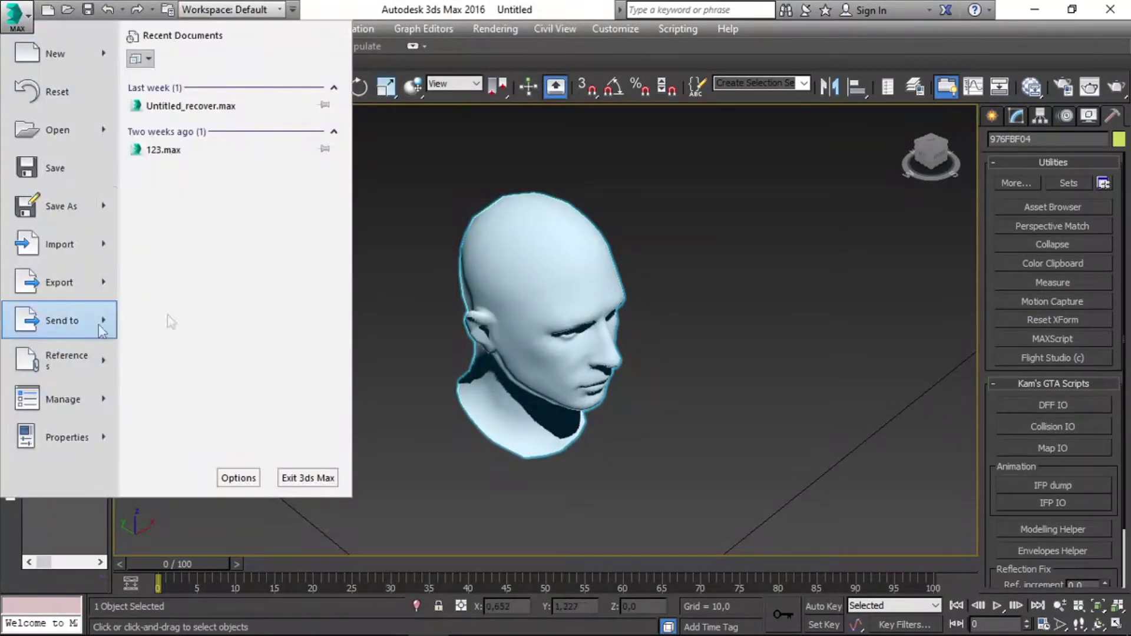
left_click(59, 244)
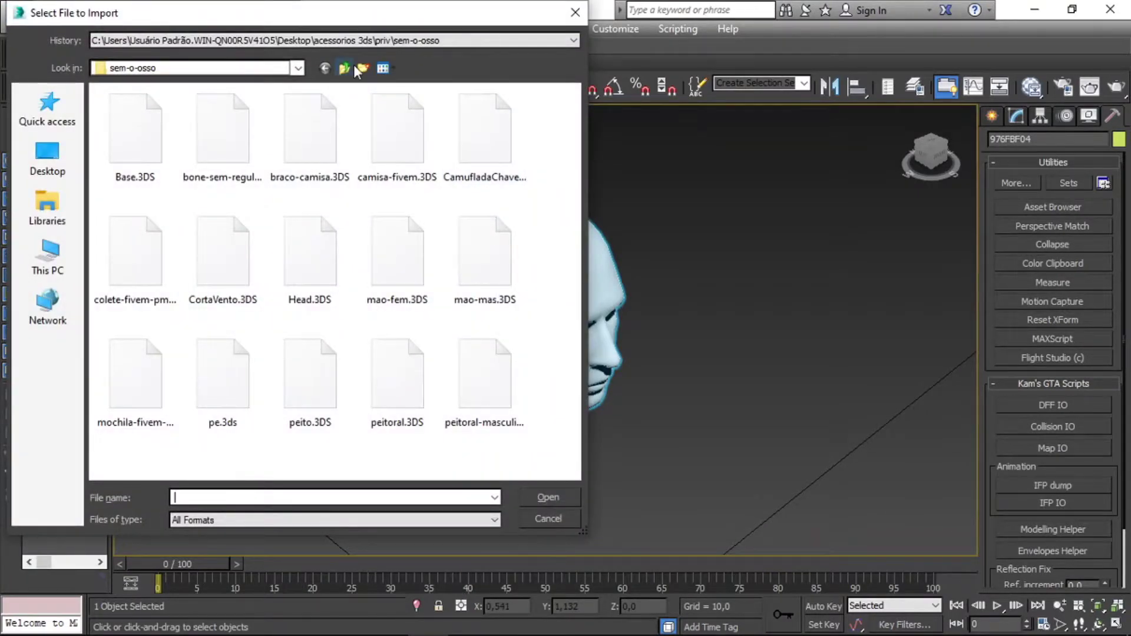
left_click(345, 68)
type("ba")
key("Down")
key("Down")
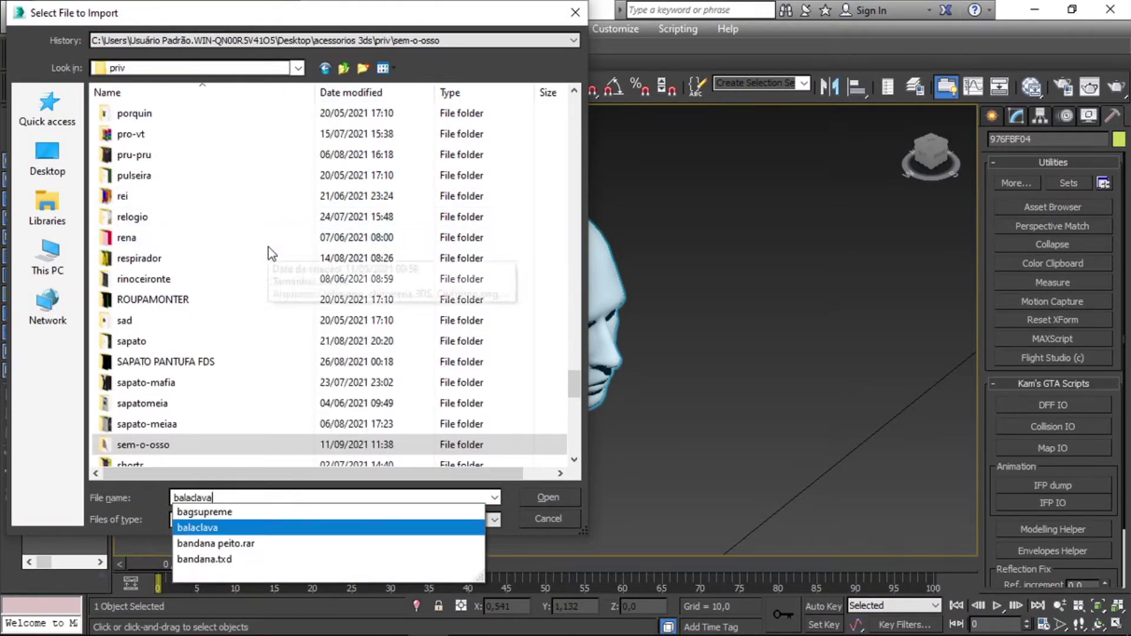
key("Return")
left_click(578, 13)
Import the balaclava DFF from acessorios 3ds > priv using DFF IO
left_click(1052, 405)
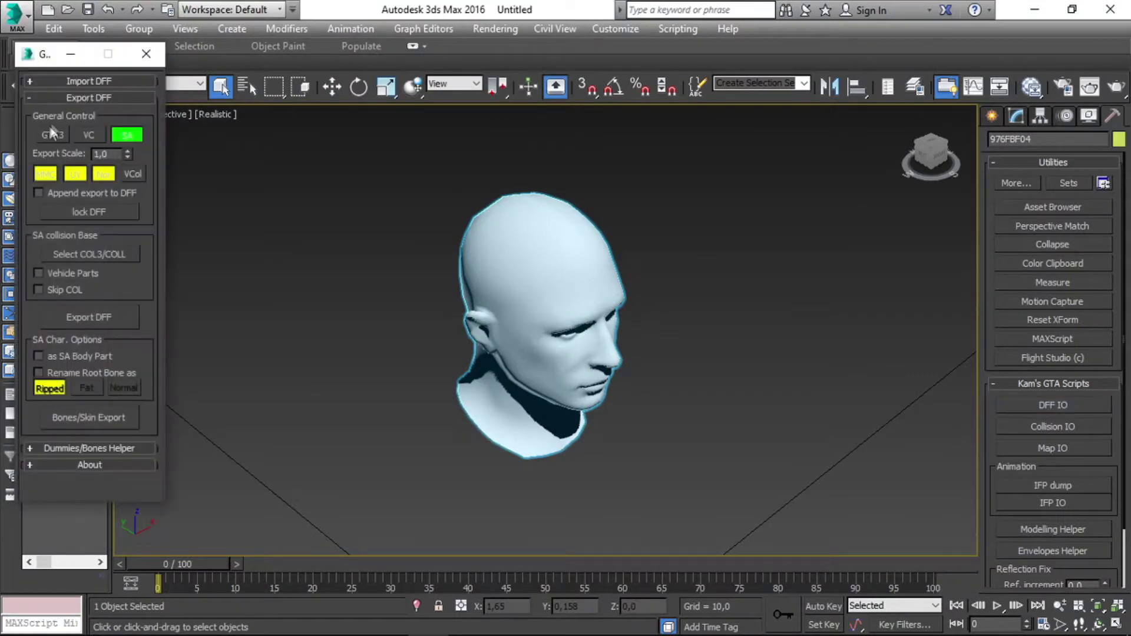
left_click(63, 213)
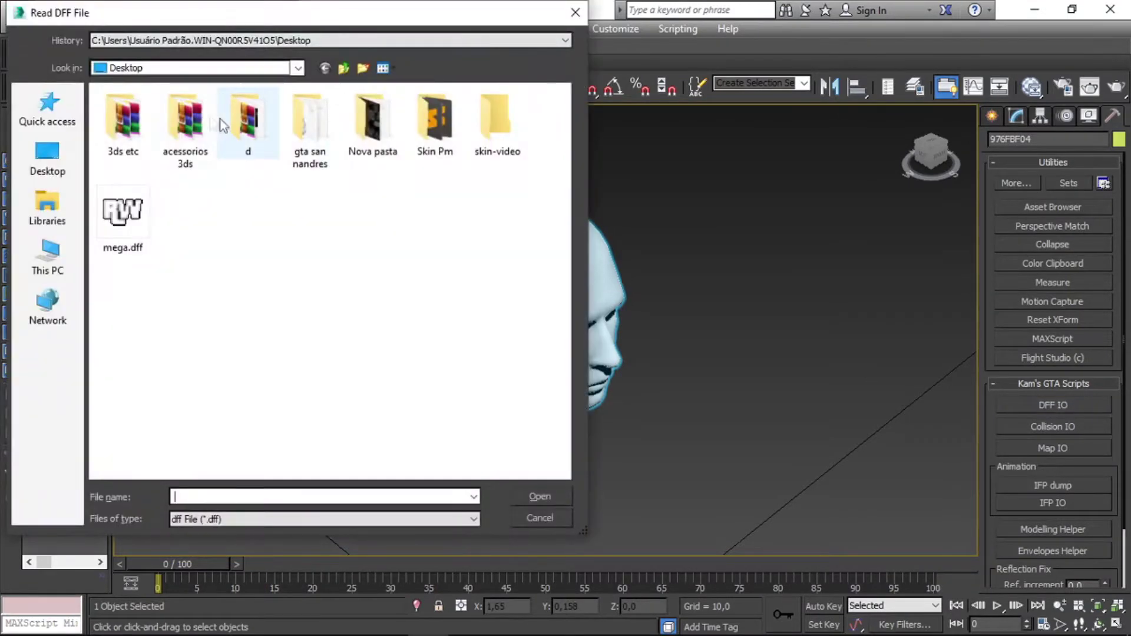
double_click(187, 118)
double_click(171, 284)
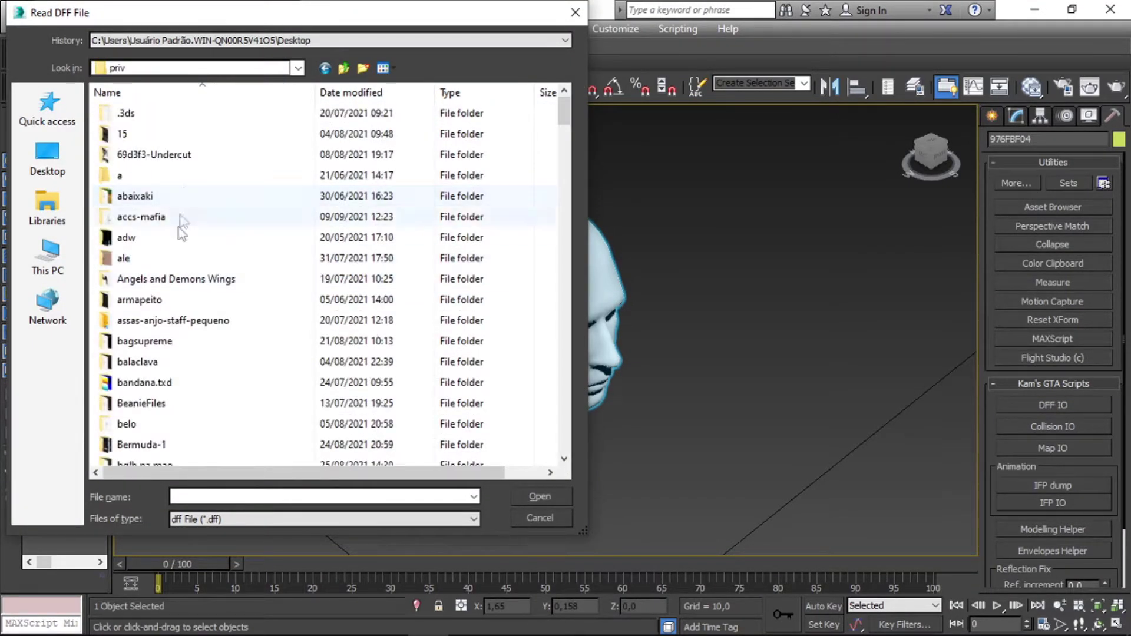
type("bal")
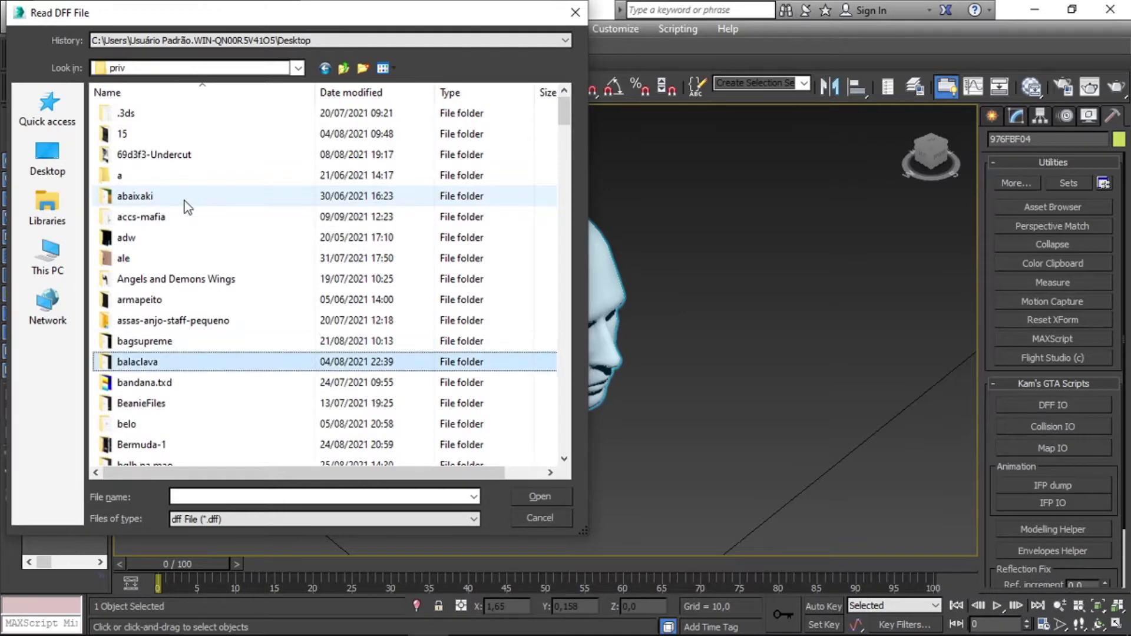
key("Return")
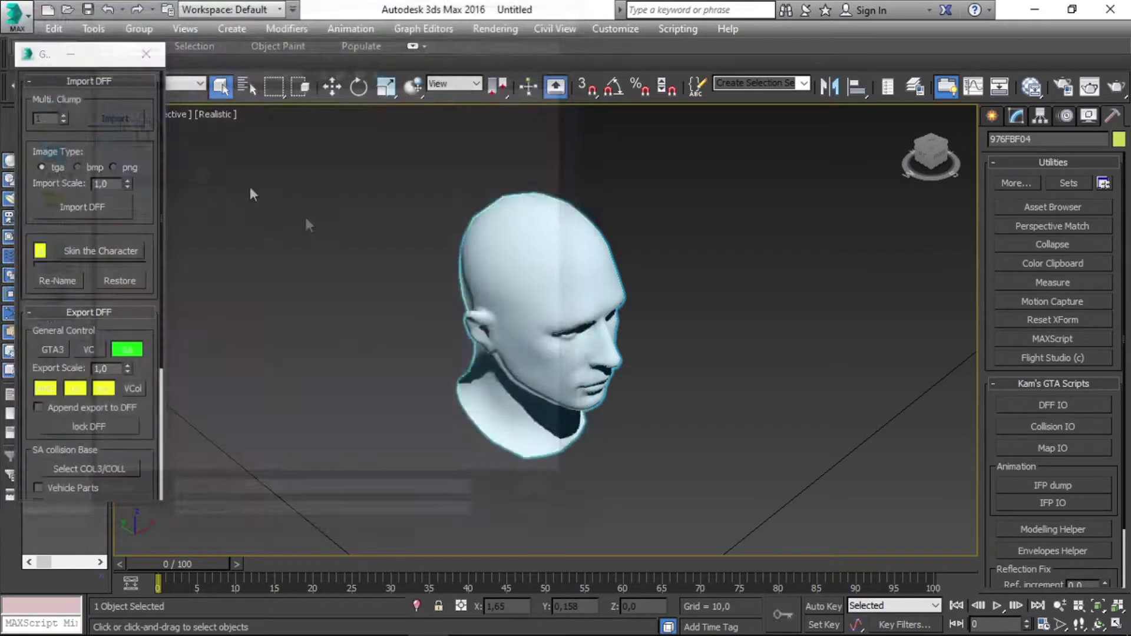
Turn the view to face the head and compare it with the Discord reference image
mouse_move(253, 194)
middle_mouse_down("alt")
mouse_move(562, 310)
mouse_move(660, 312)
middle_mouse_up("alt")
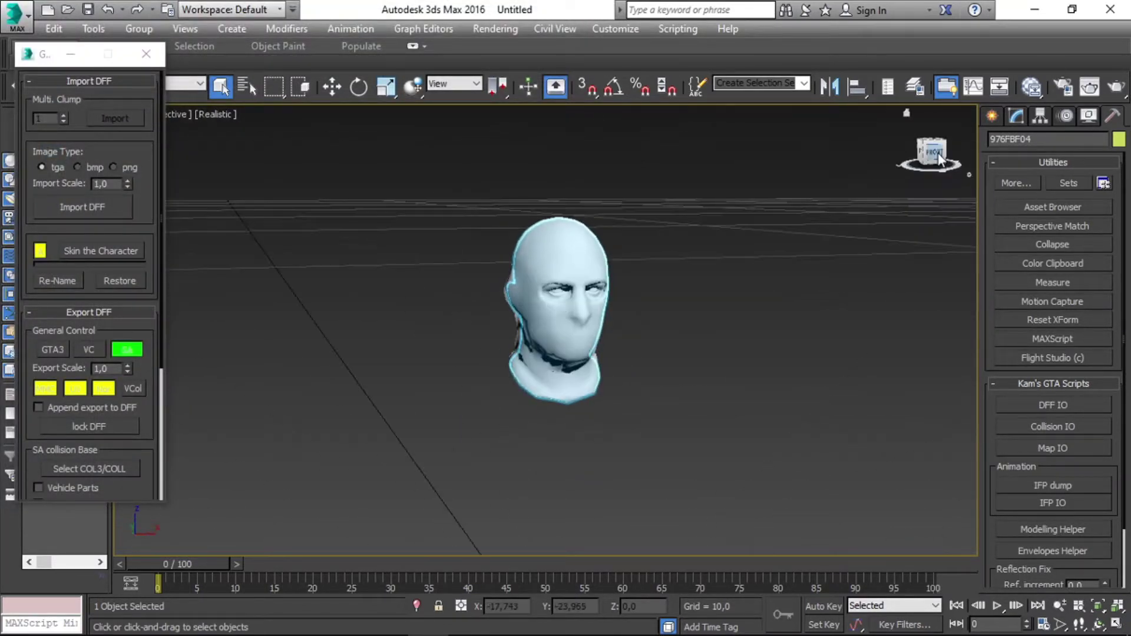
left_click(1090, 86)
left_click(567, 50)
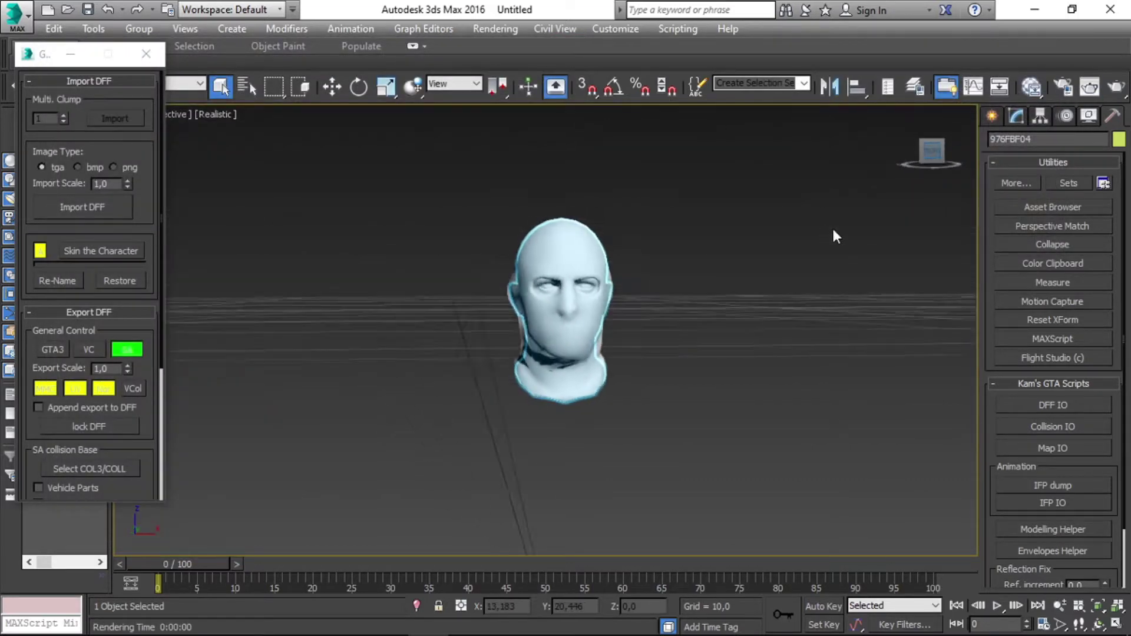
key("alt+Tab")
key("alt+Tab")
key("Tab")
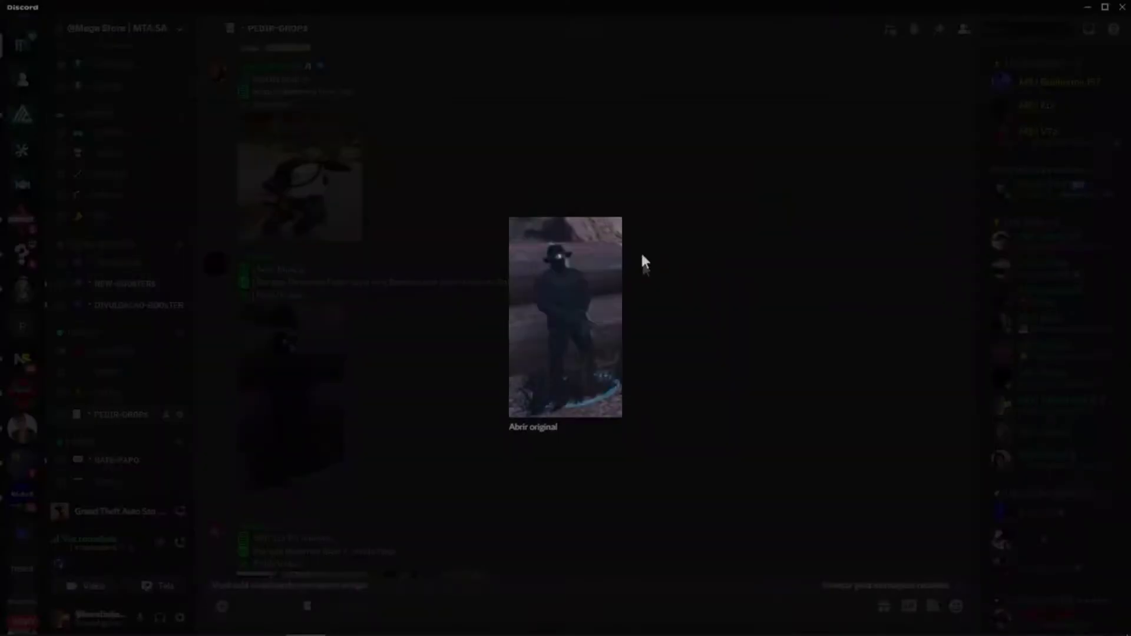
key("alt+Tab")
left_click(11, 11)
Import chapeu.3DS from the priv > chapeu-five folder
left_click(55, 243)
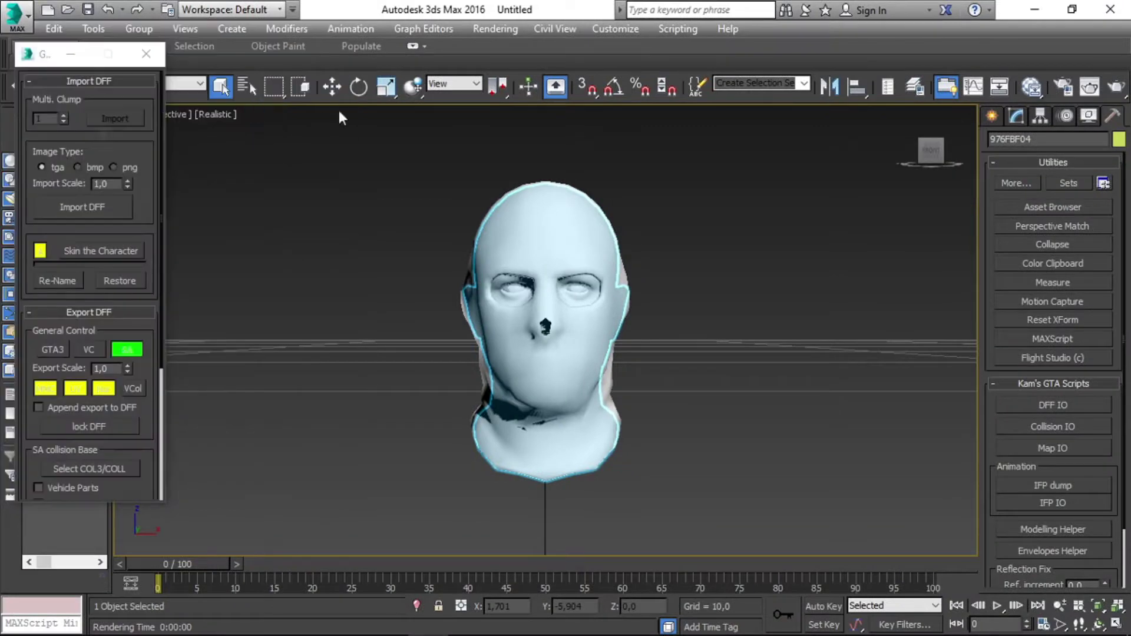
left_click(346, 69)
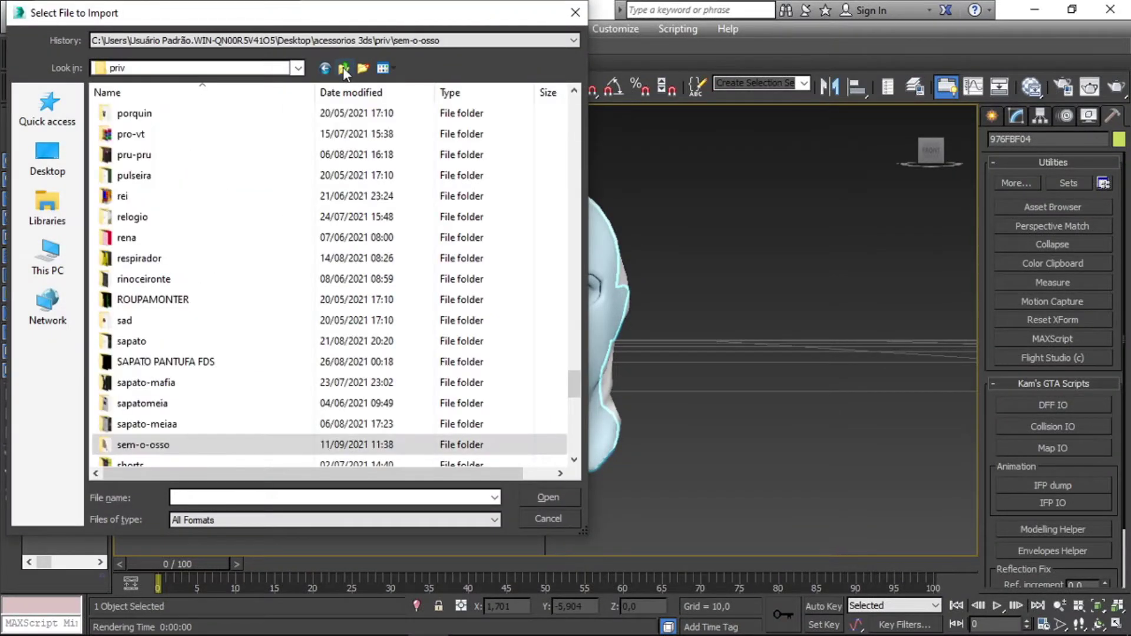
type("chap")
key("Down")
key("Down")
key("Return")
left_click(135, 142)
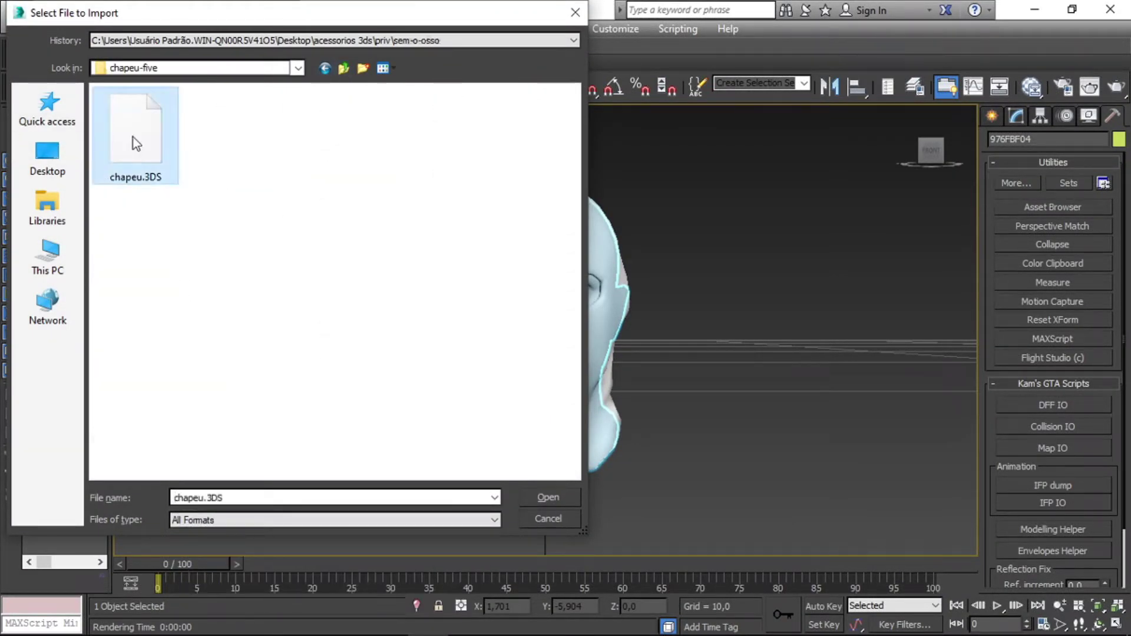
double_click(133, 137)
Orbit around the hat and head and check them against the reference image
left_click_drag(929, 151, 931, 151)
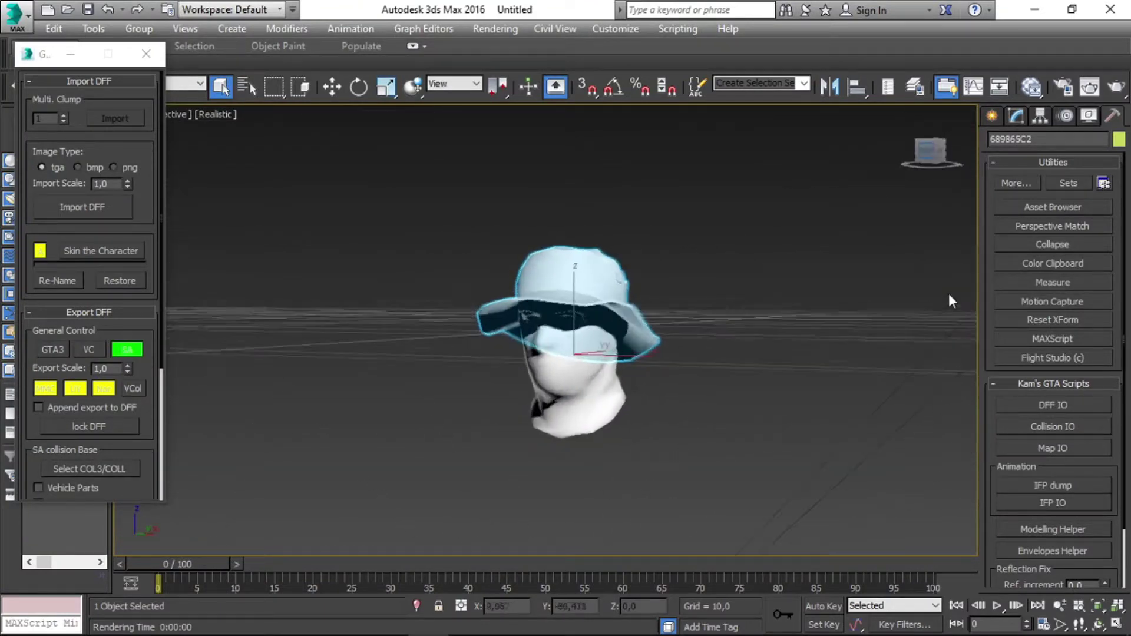
key("alt+Tab")
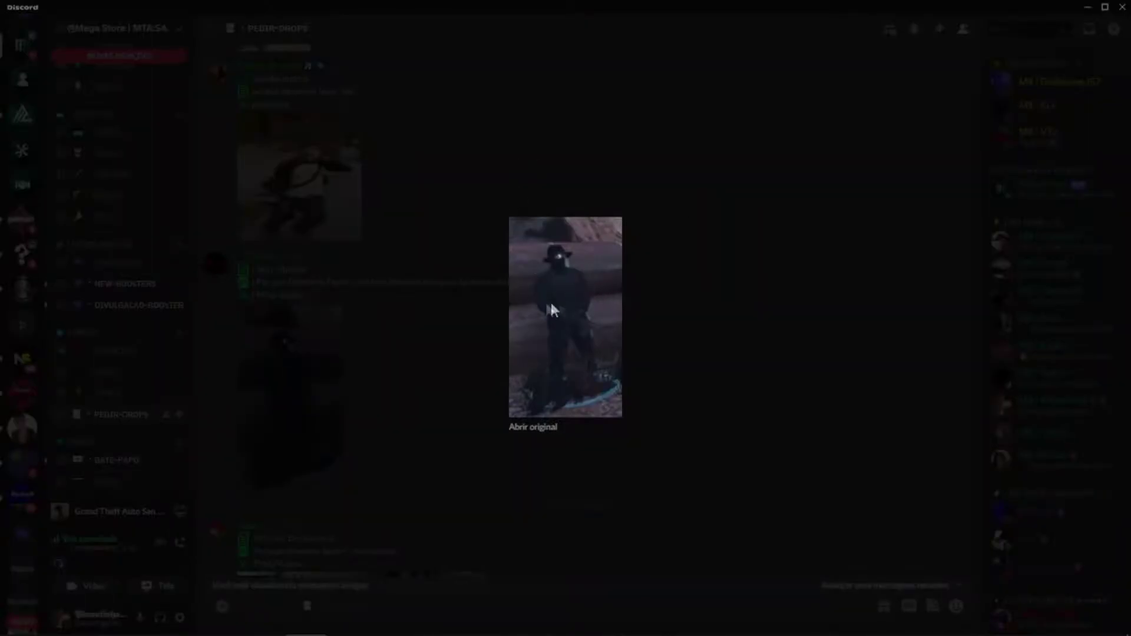
key("alt+Tab")
left_click(17, 15)
Import camisa_foda_pm.3DS from priv > camisapm and zoom in on the hat and face
left_click(52, 242)
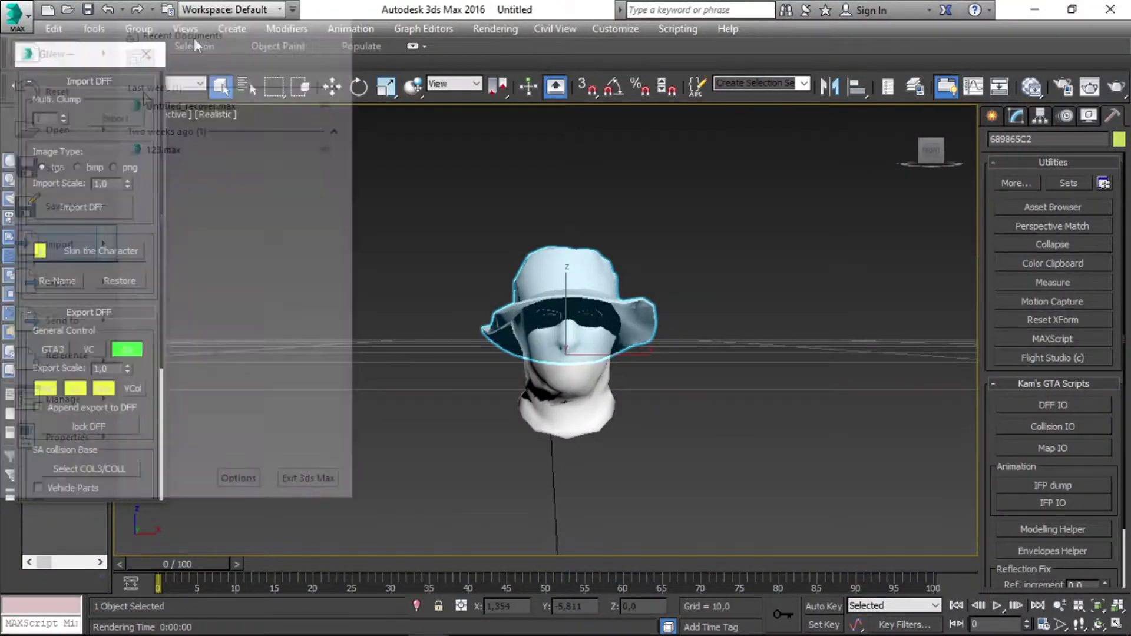
left_click(343, 67)
type("cami")
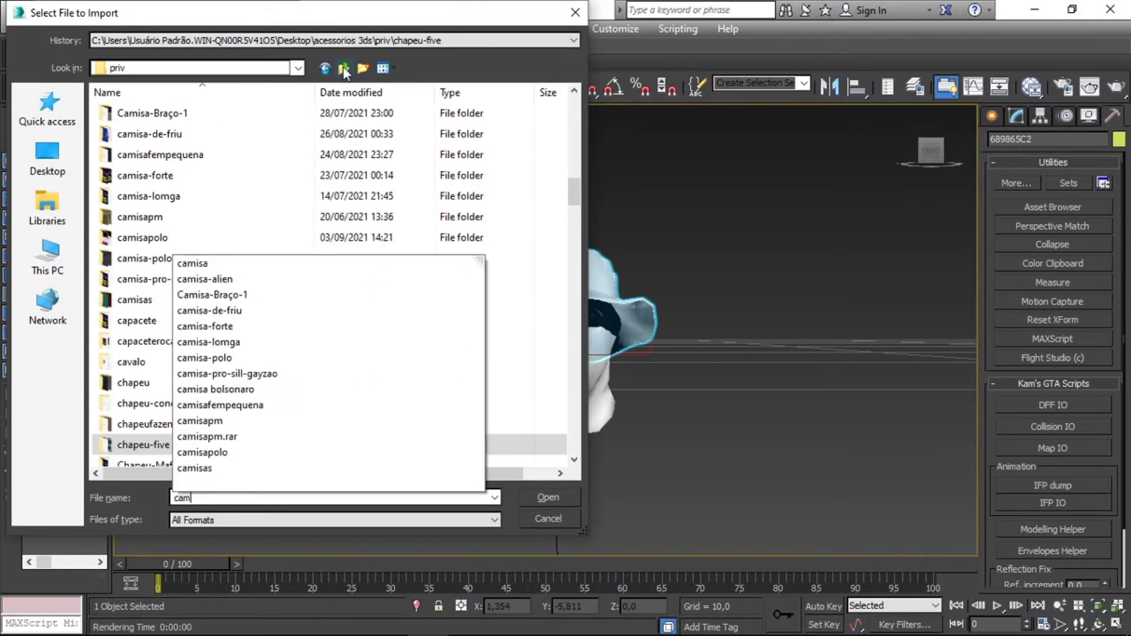
key("Up")
key("Up")
key("Return")
double_click(145, 141)
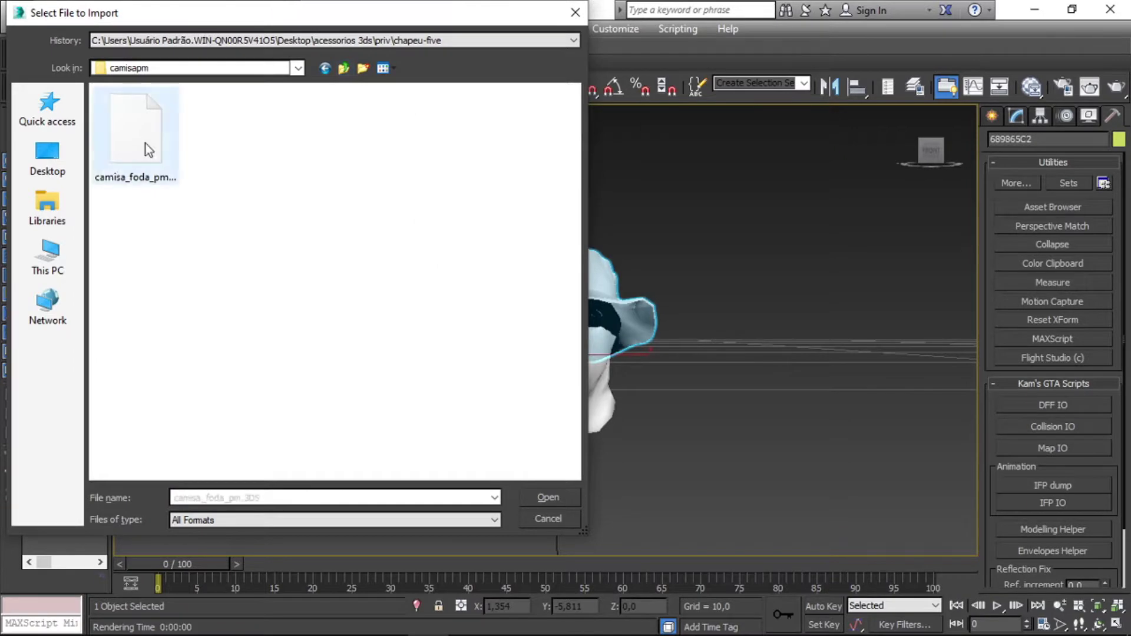
mouse_move(747, 211)
middle_mouse_down()
mouse_move(738, 280)
mouse_move(541, 405)
middle_mouse_up()
scroll(737, 281, "up", 3)
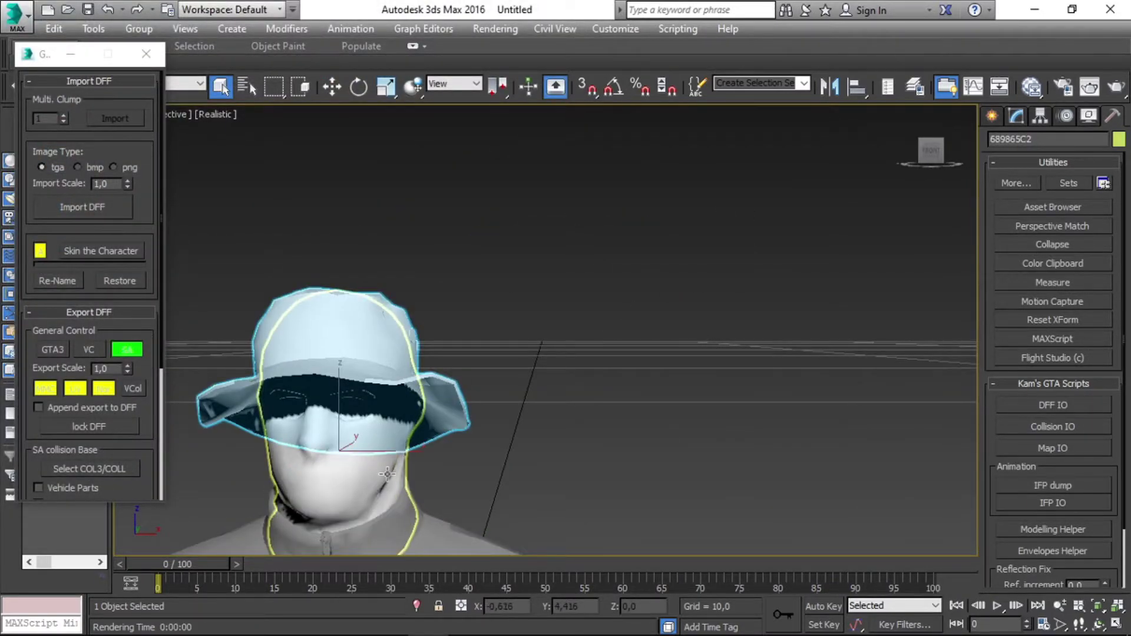
Select the SA002B66 mask mesh in Vertex mode with edged-faces shading
left_click(387, 451)
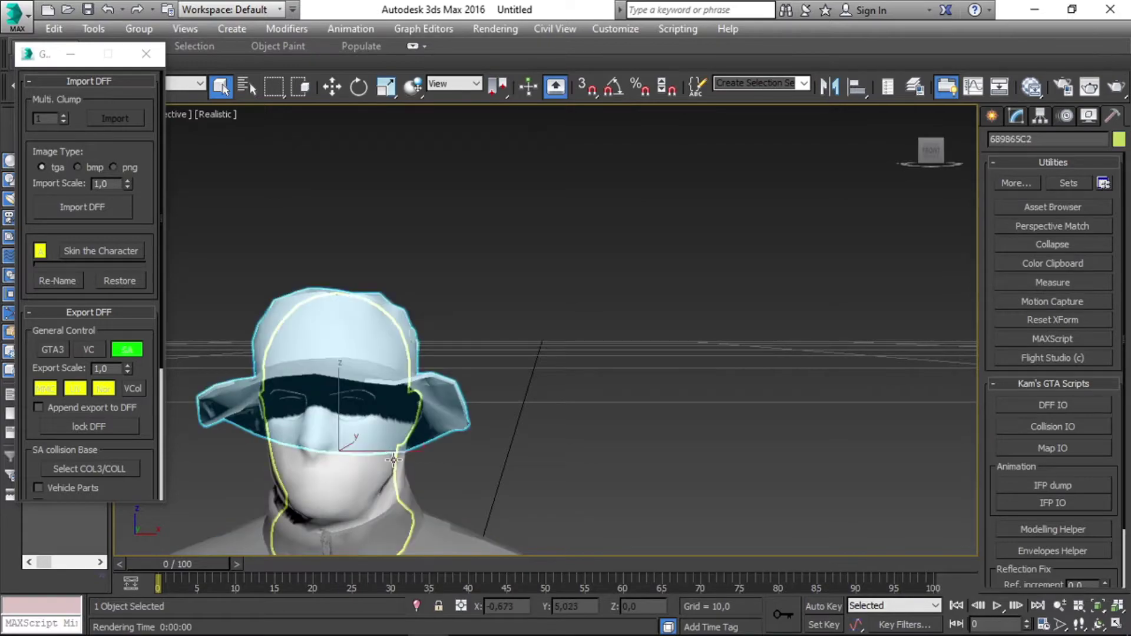
left_click(397, 459)
key("1")
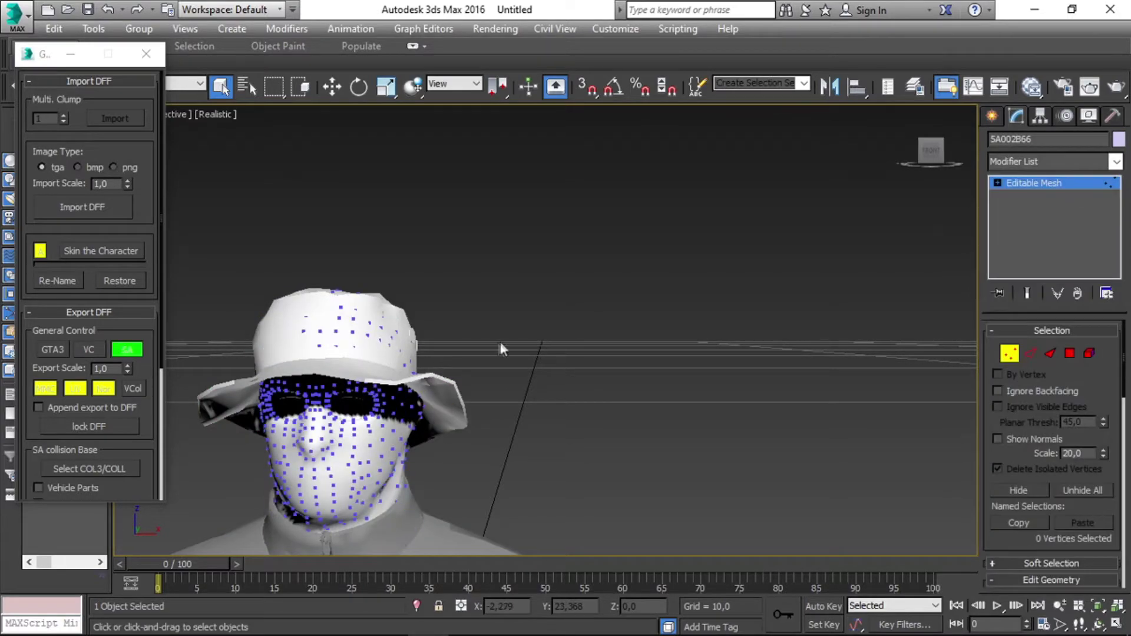
key("F3")
middle_click_drag(359, 430, 334, 434, "alt")
key("F3")
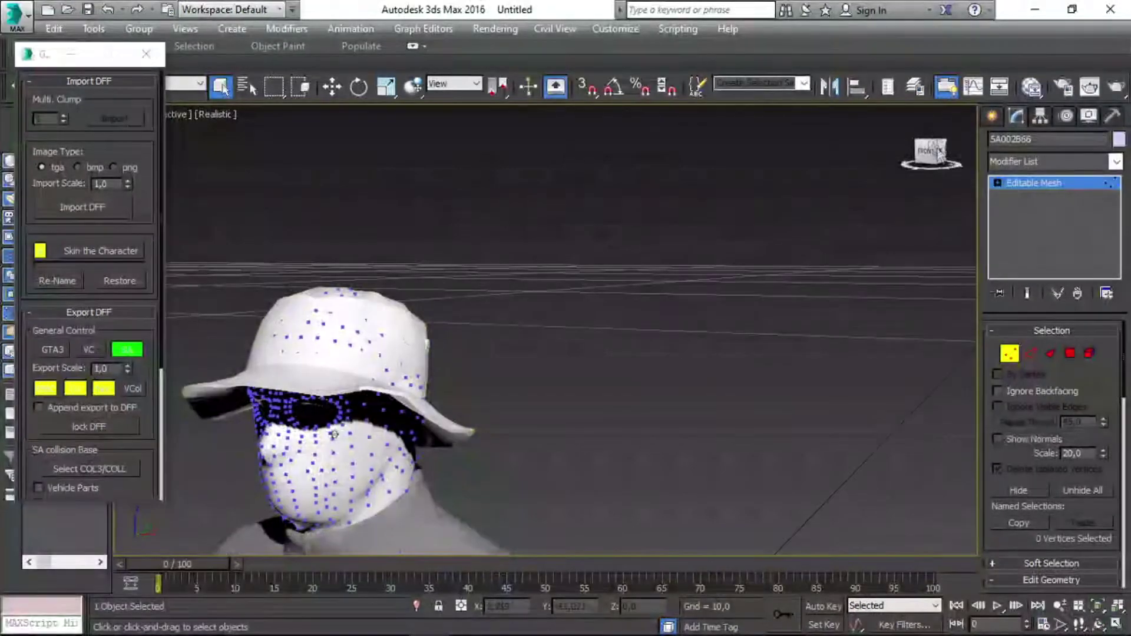
key("F4")
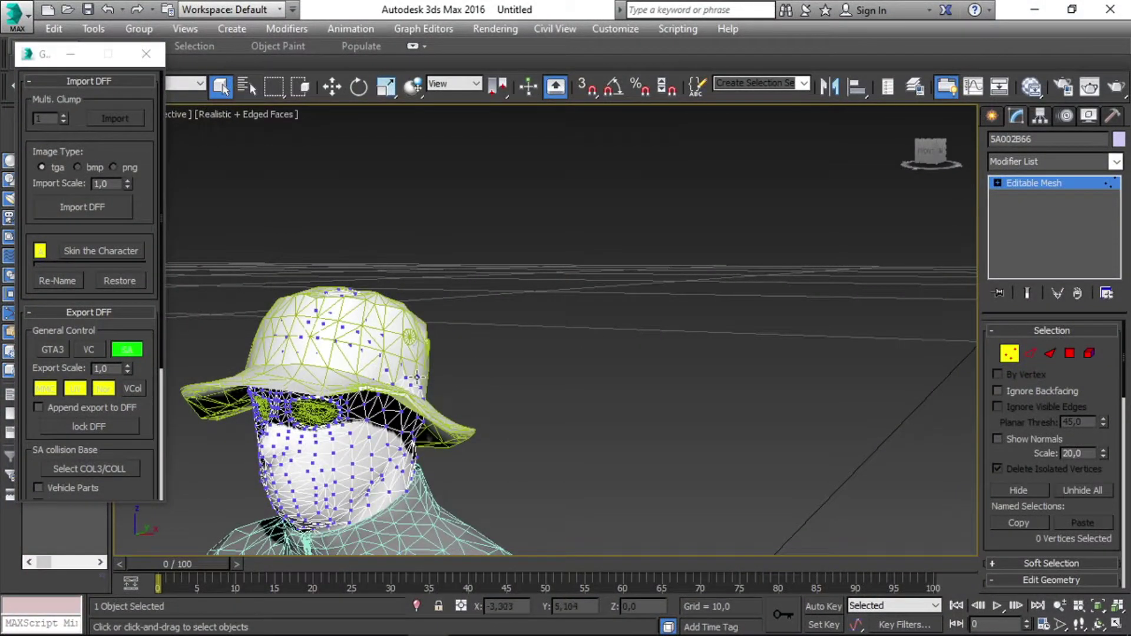
Lower the selected vertices under the hat brim and render a preview
left_click_drag(934, 162, 479, 333)
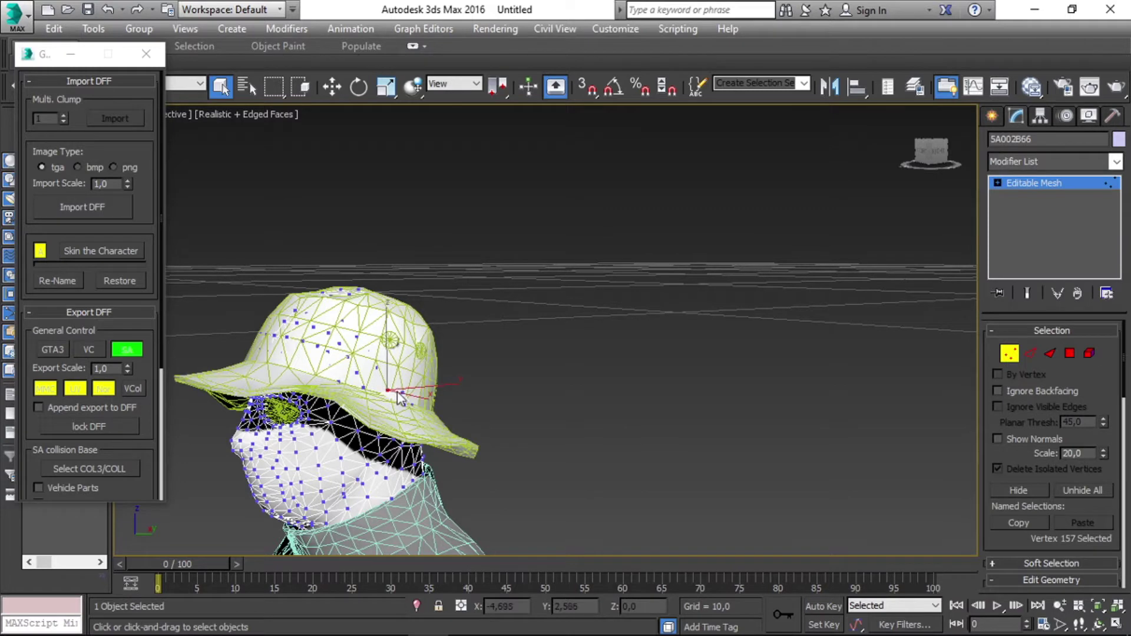
left_click_drag(403, 364, 411, 372)
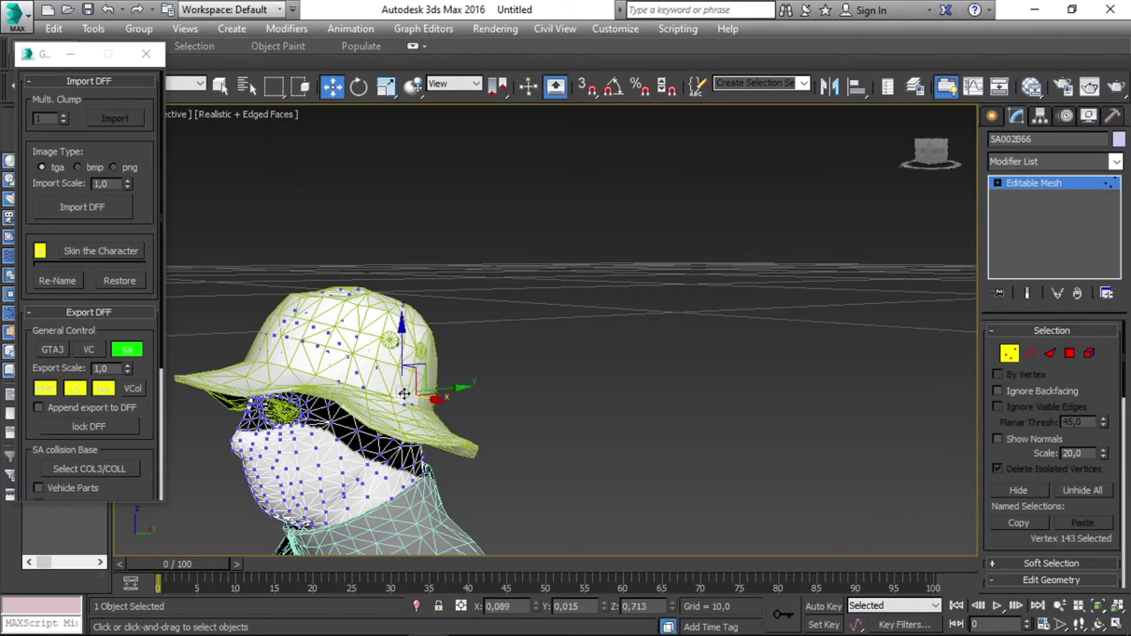
left_click_drag(941, 151, 966, 148)
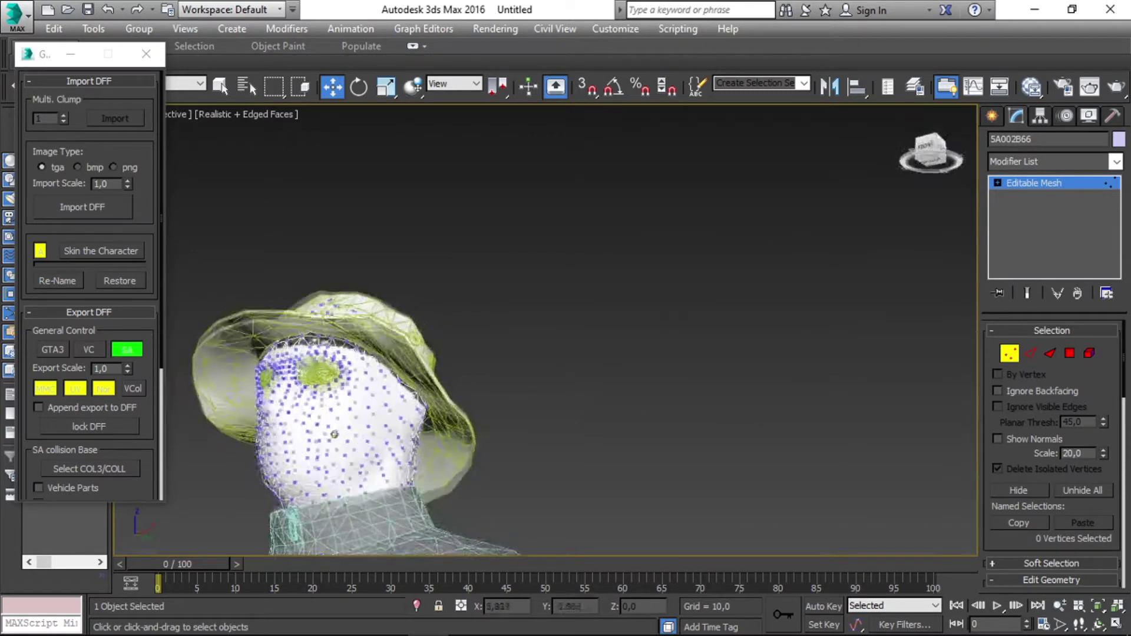
left_click(1090, 87)
left_click(567, 50)
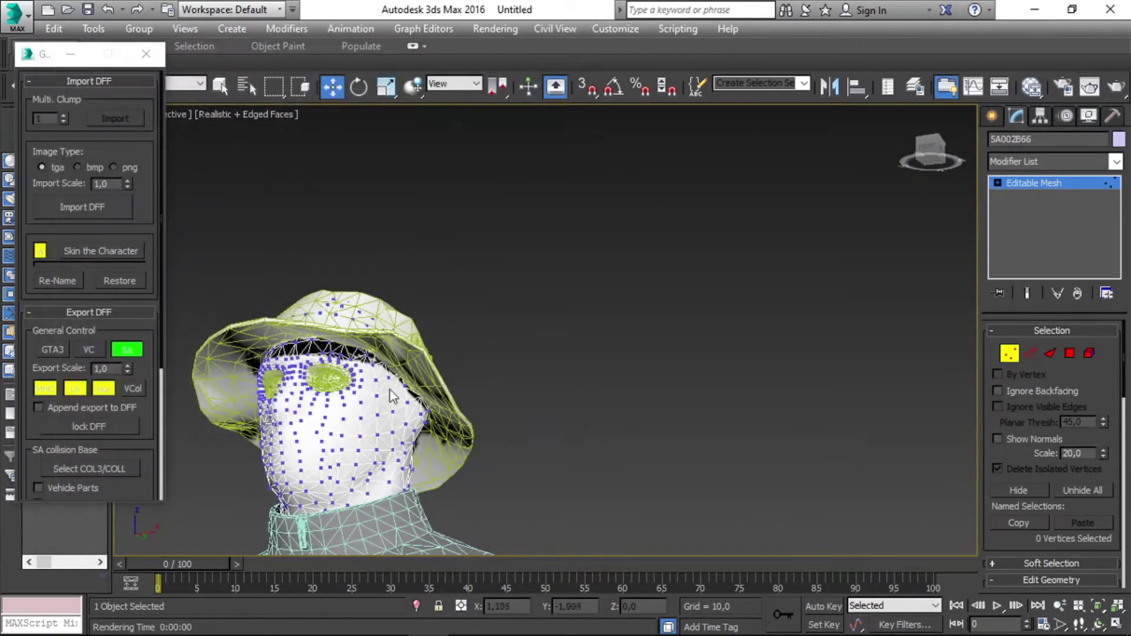
left_click(409, 383)
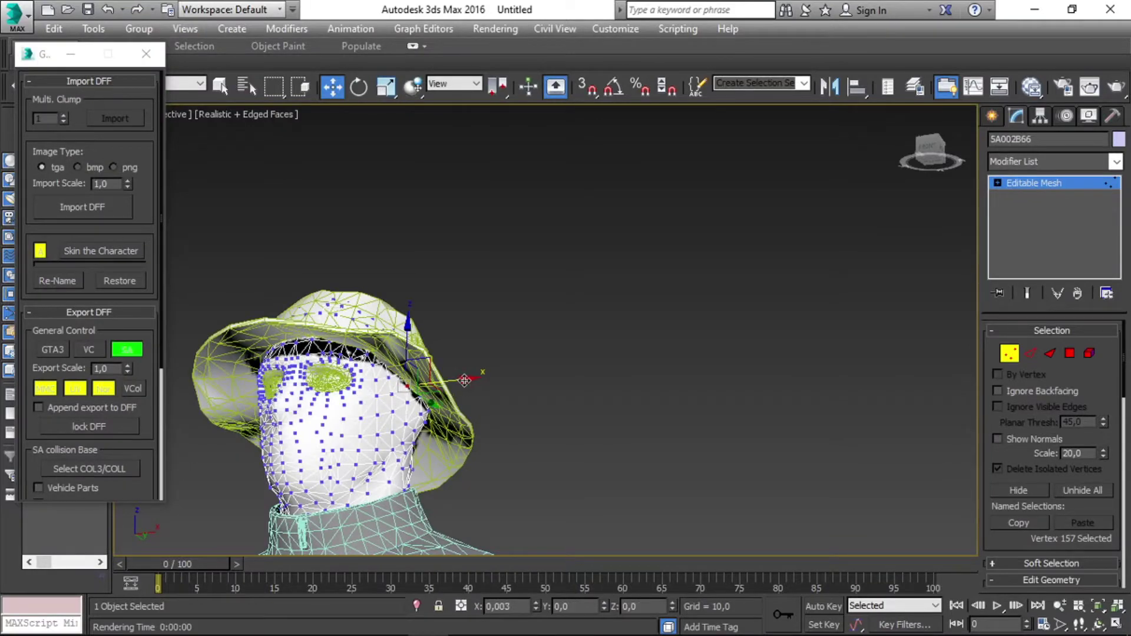
Render test previews of the hat on the masked head from several orbited angles
key("shift+q")
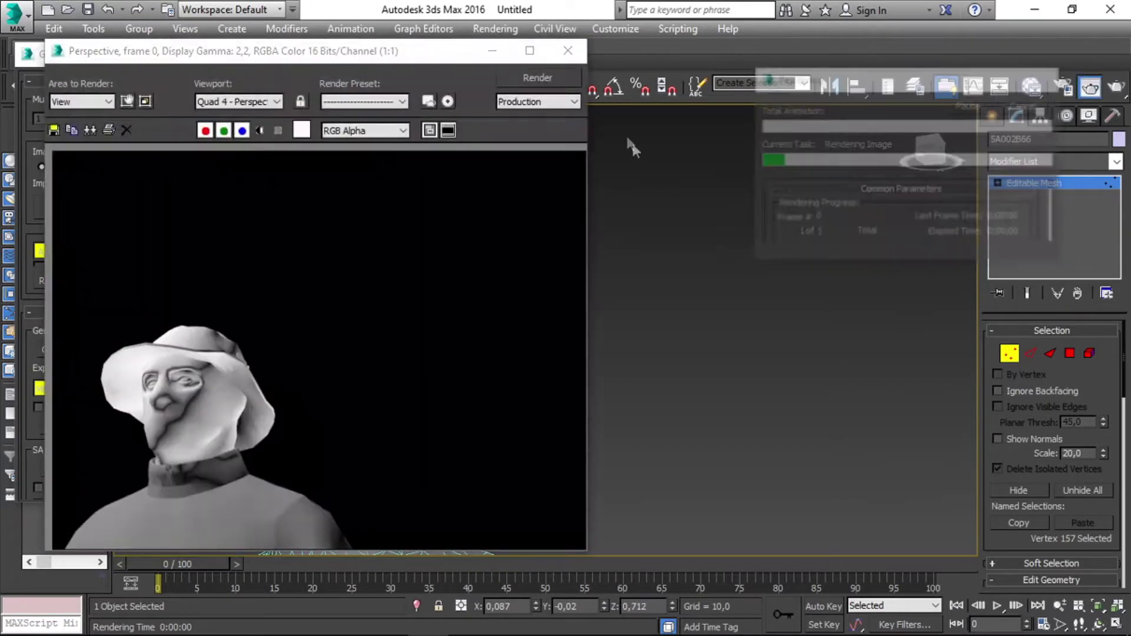
left_click(571, 50)
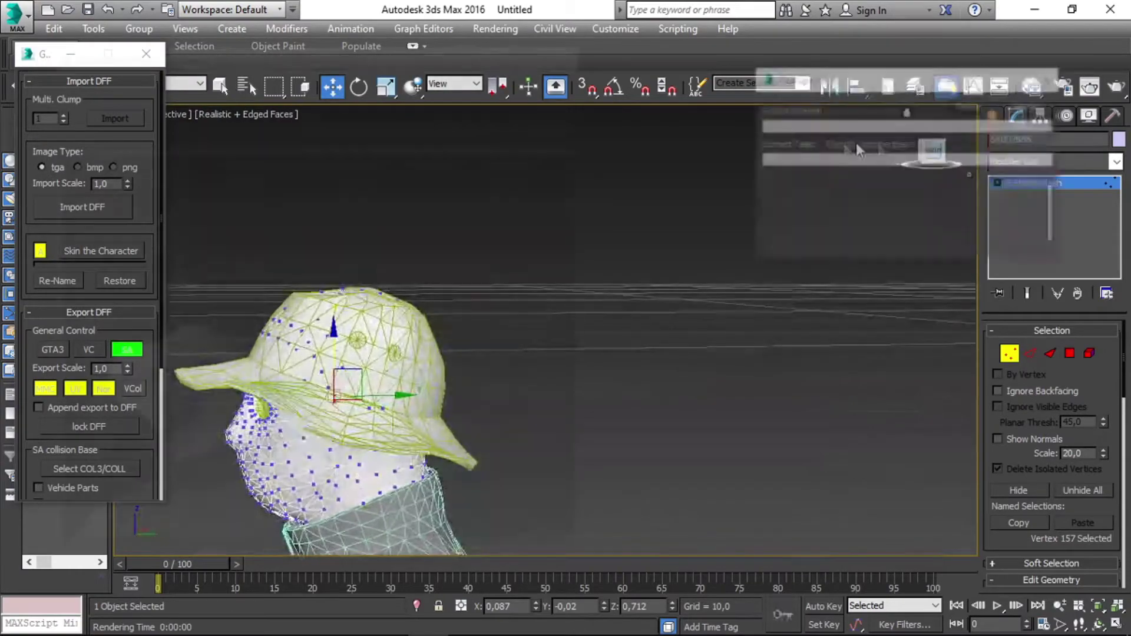
key("shift+q")
left_click(586, 58)
middle_click_drag(930, 180, 816, 176, "alt")
key("shift+q")
left_click(569, 52)
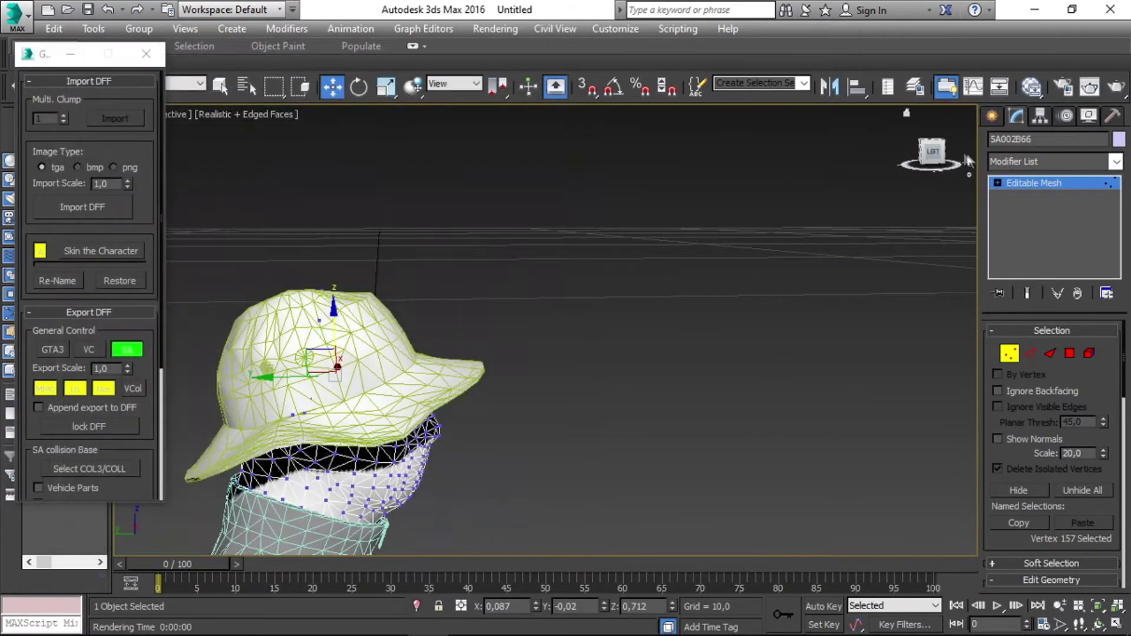
middle_click_drag(850, 183, 789, 194, "alt")
key("shift+q")
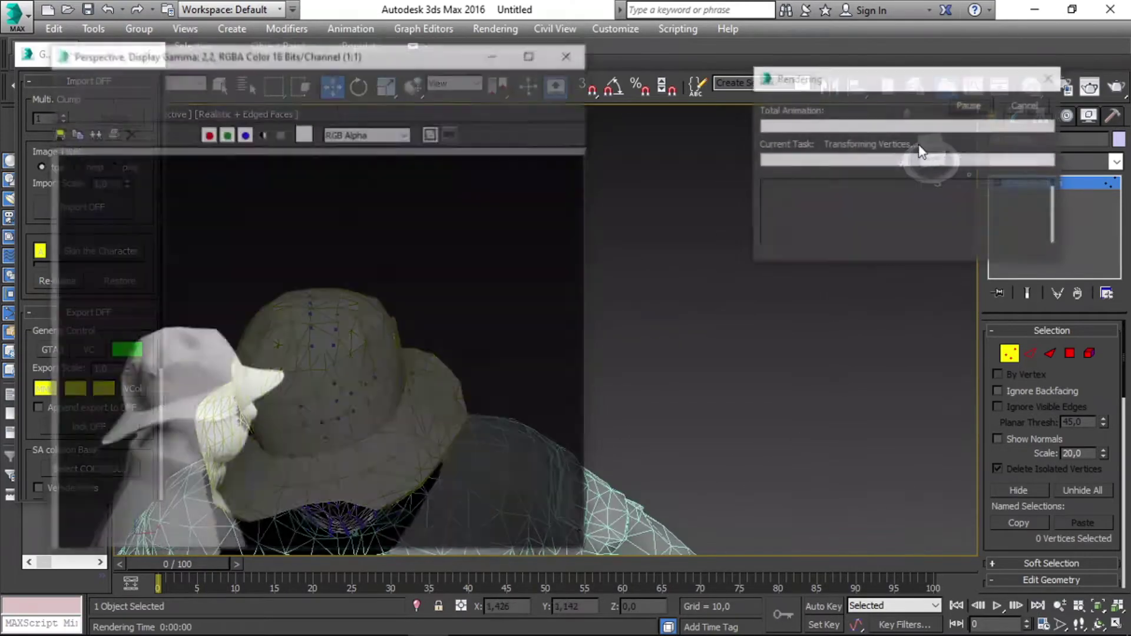
left_click(570, 55)
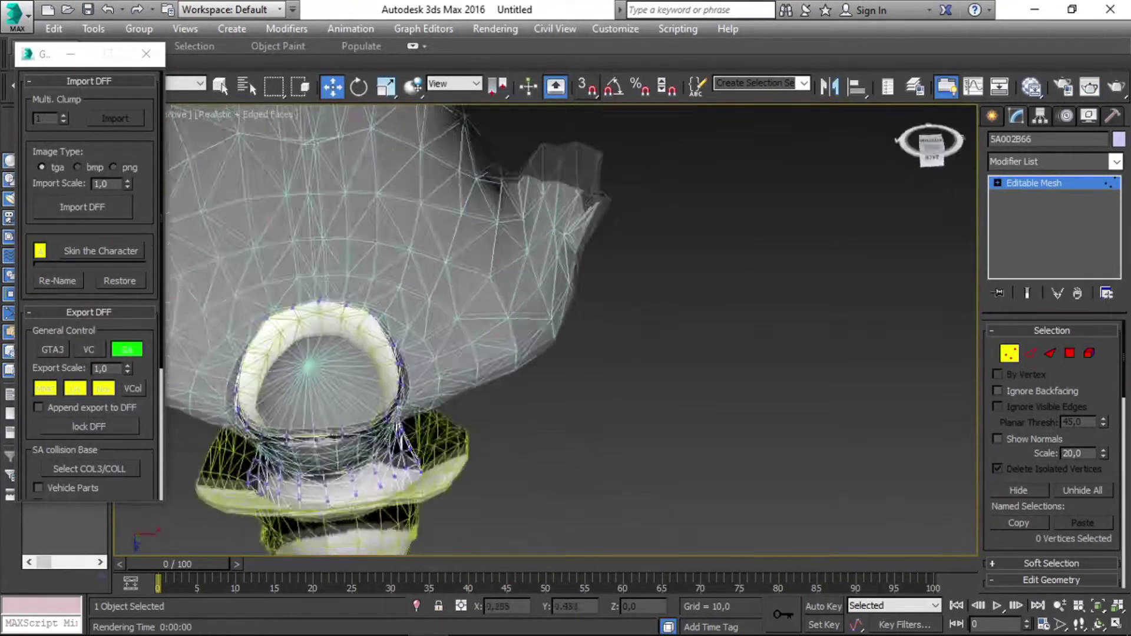
Render front and side angles of the character, then return to a level front view
left_click_drag(930, 154, 287, 273)
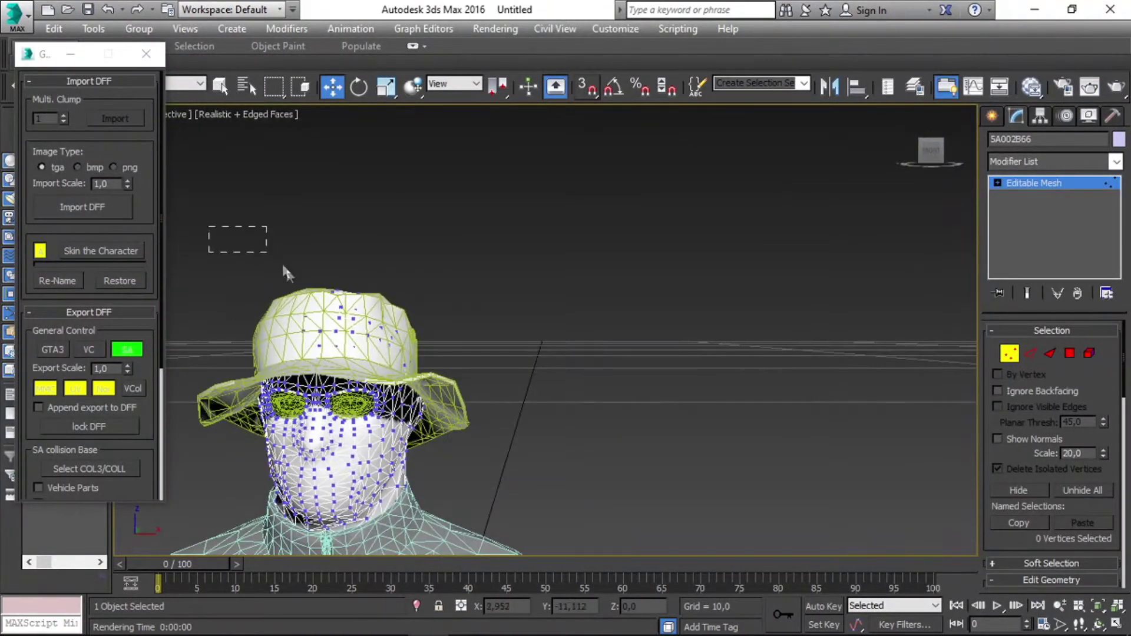
left_click_drag(418, 309, 424, 313)
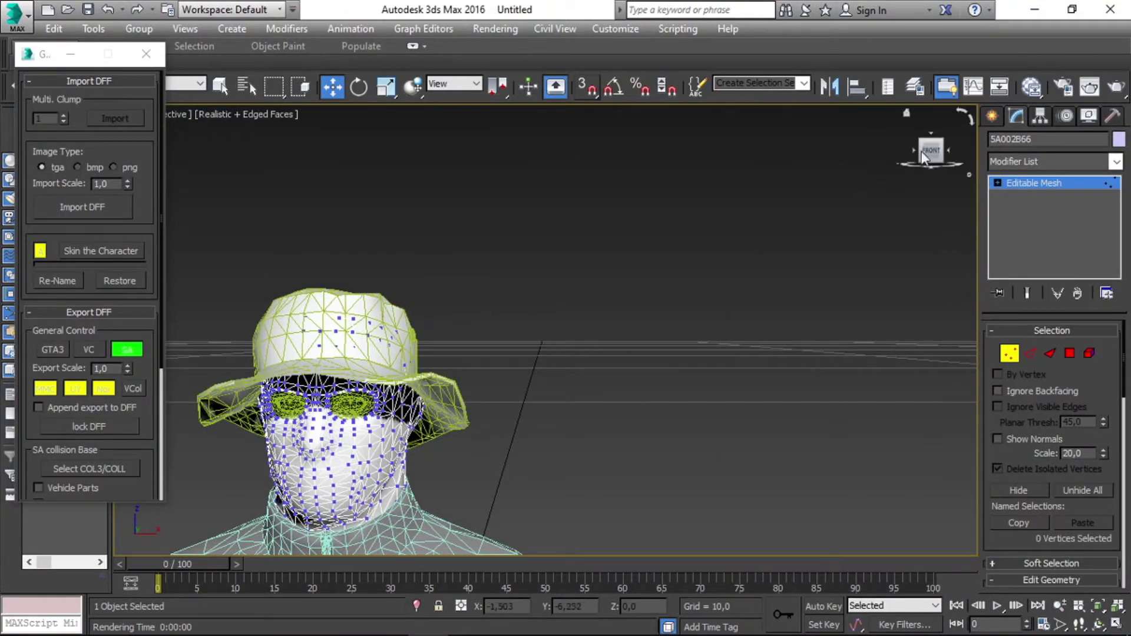
left_click_drag(930, 150, 920, 156)
key("shift+q")
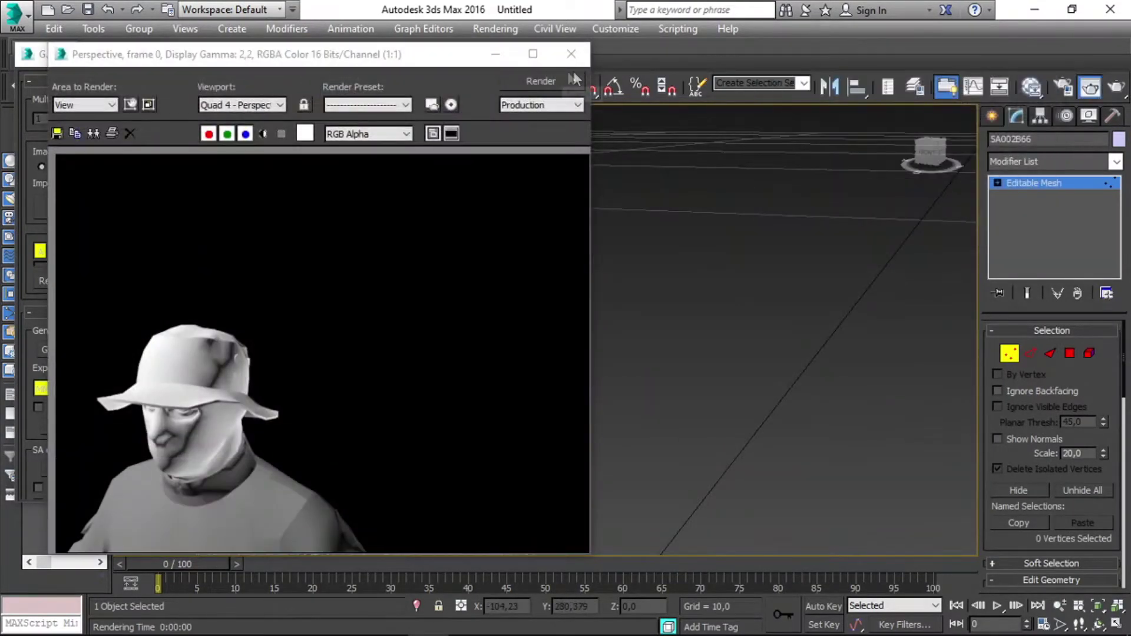
left_click(571, 53)
left_click_drag(930, 150, 821, 197)
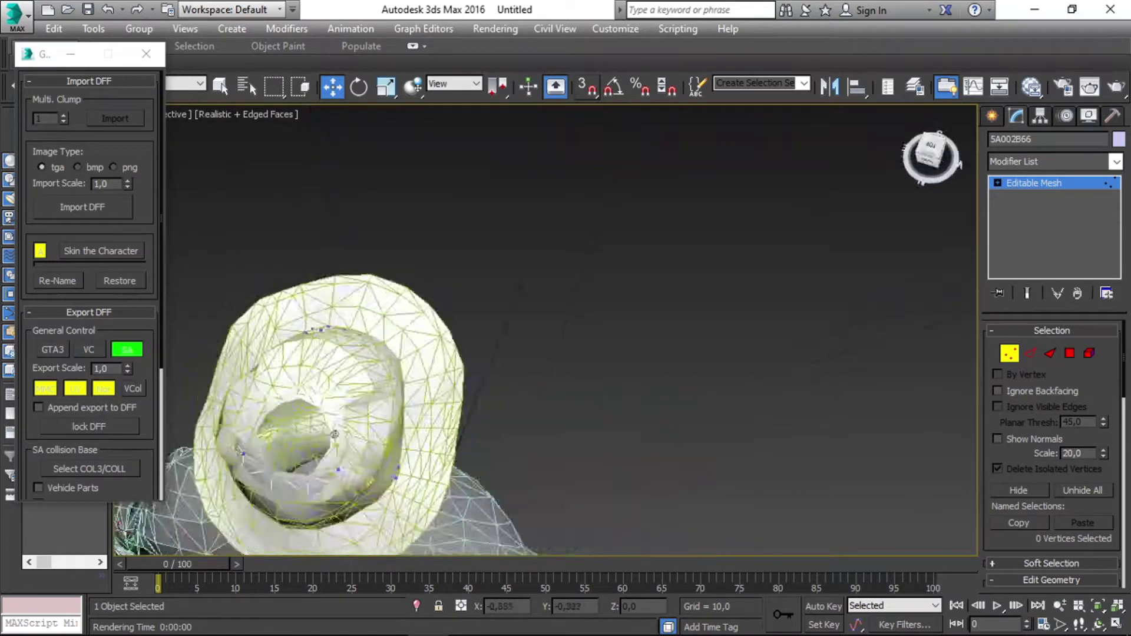
key("shift+q")
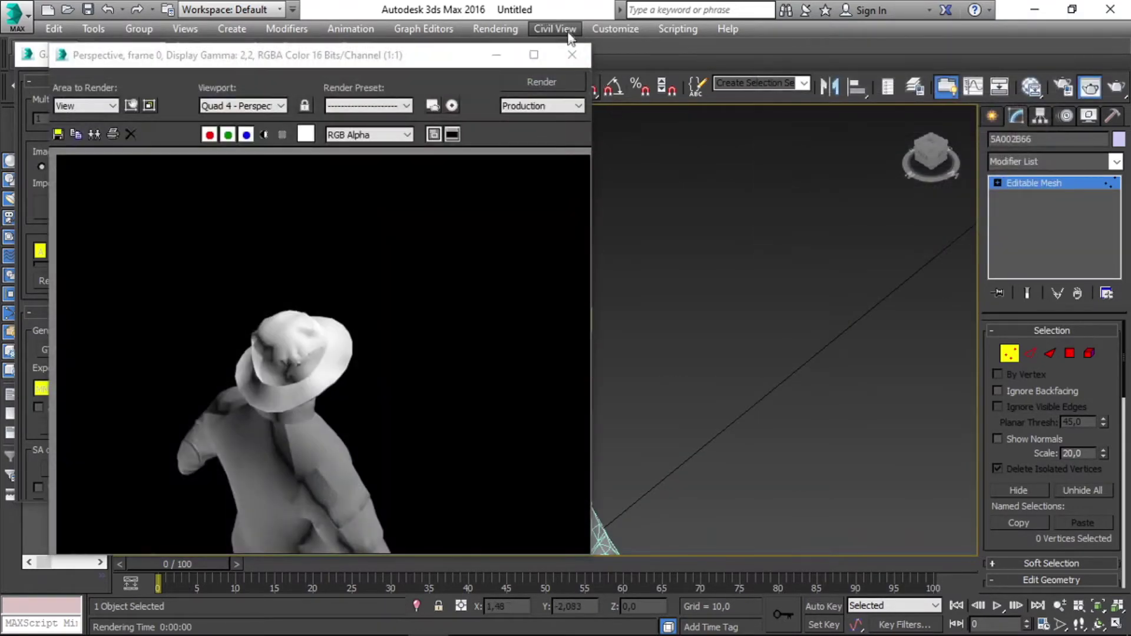
left_click(574, 54)
left_click_drag(931, 150, 942, 171)
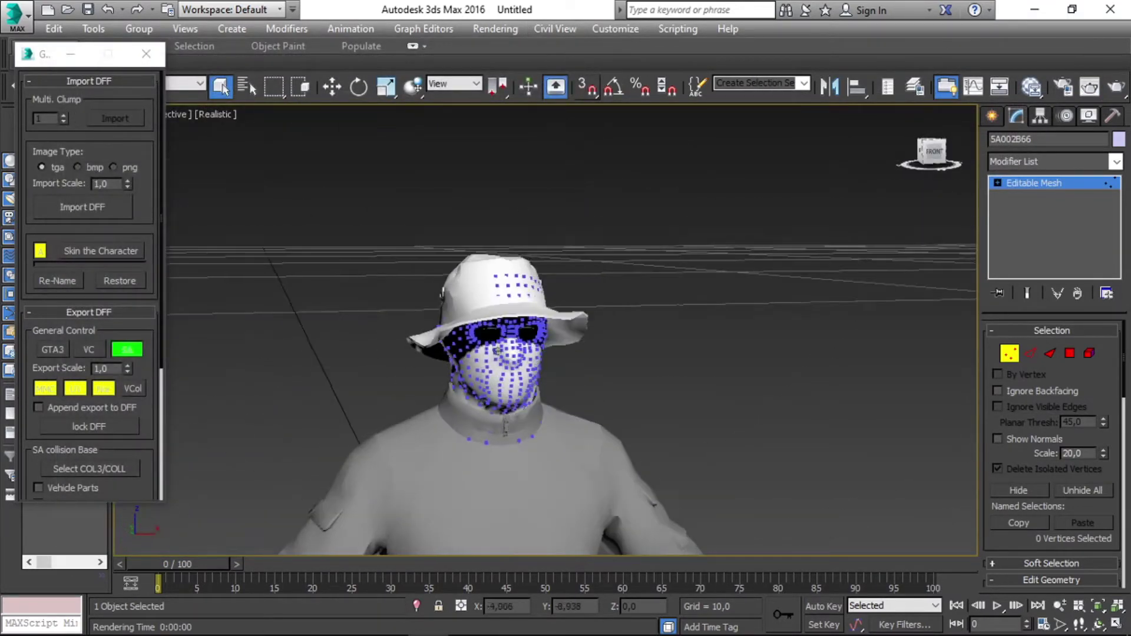
Deselect the head and search priv for the oculos goggles file, then cancel the standard import
left_click(1007, 184)
left_click(871, 232)
left_click(15, 15)
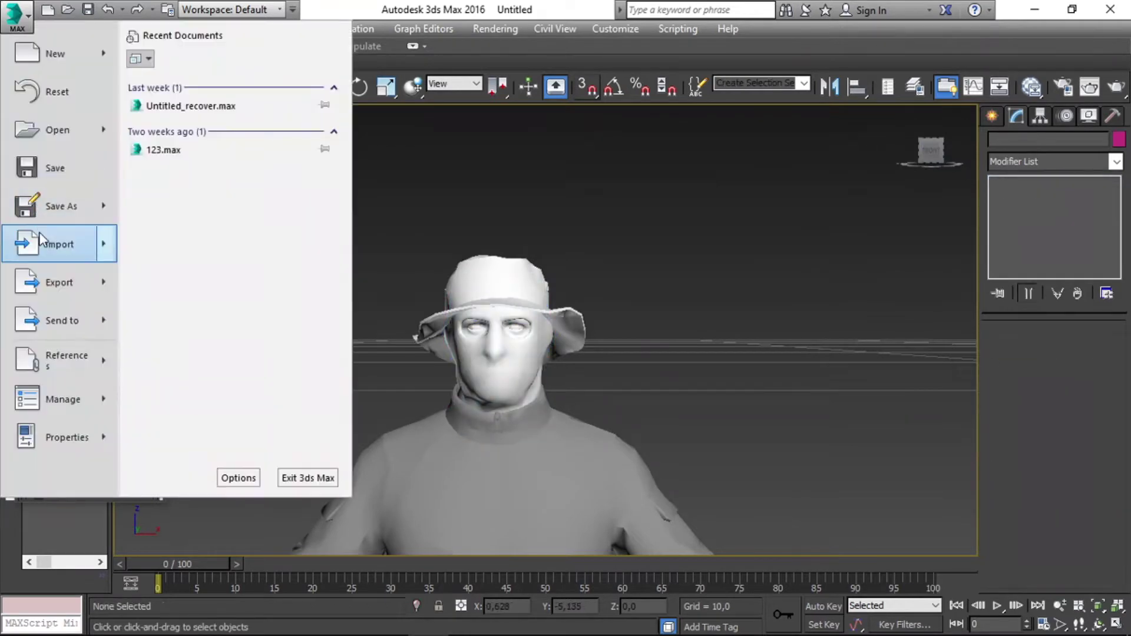
left_click(301, 109)
left_click(324, 68)
type("ocu")
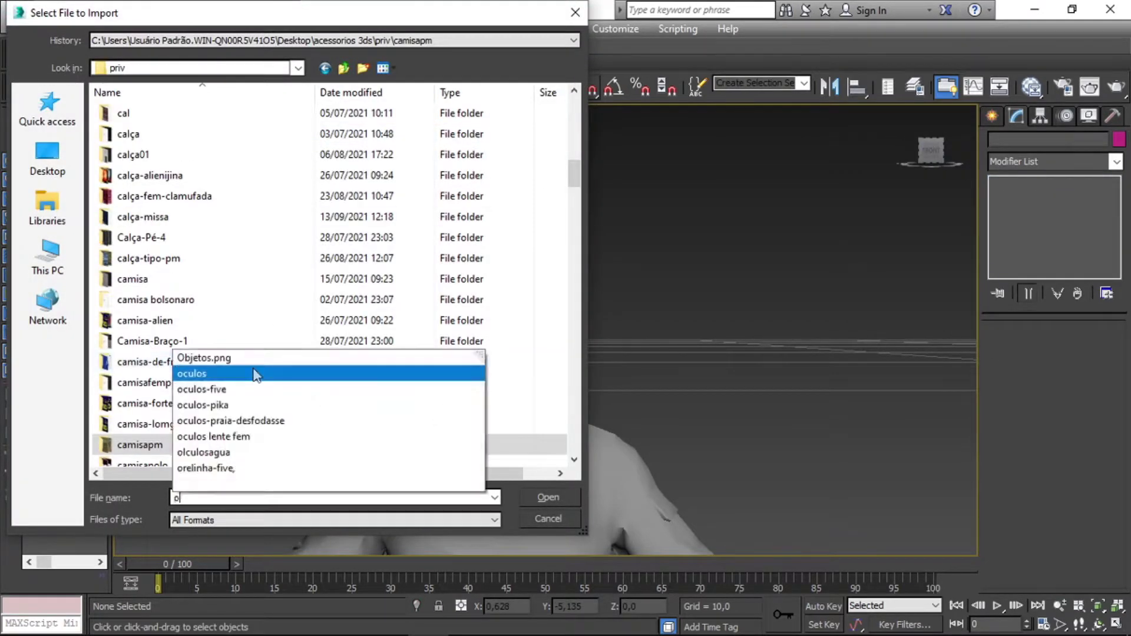
key("Down")
key("Down")
key("Down")
key("Up")
key("Up")
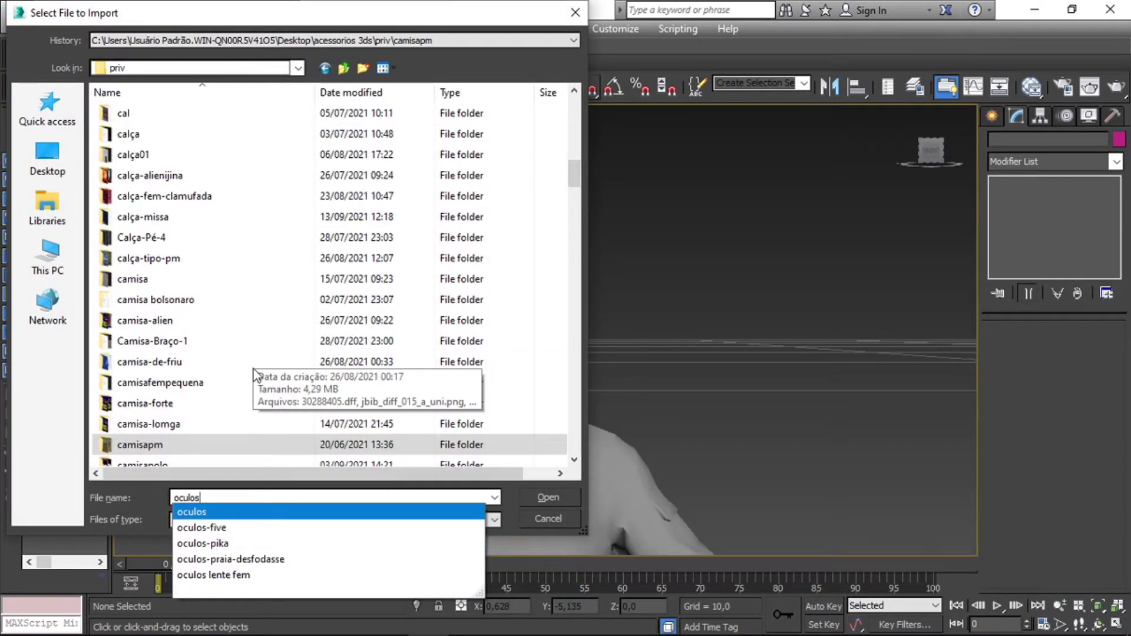
key("BackSpace")
key("BackSpace")
key("BackSpace")
key("BackSpace")
key("BackSpace")
type("agu")
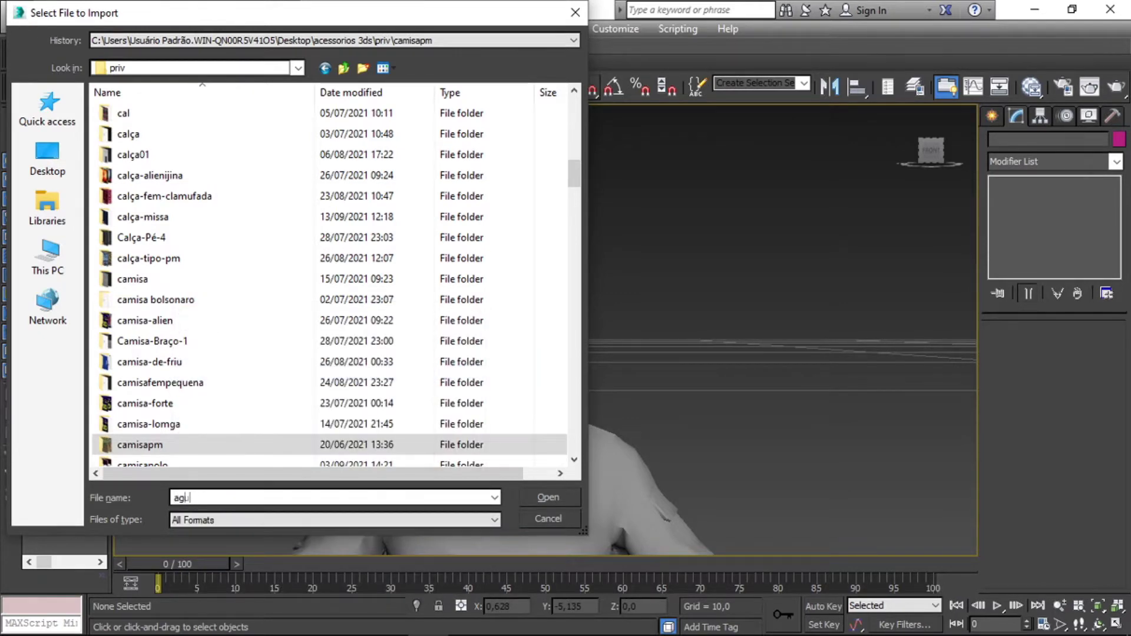
key("BackSpace")
key("BackSpace")
key("BackSpace")
left_click(582, 18)
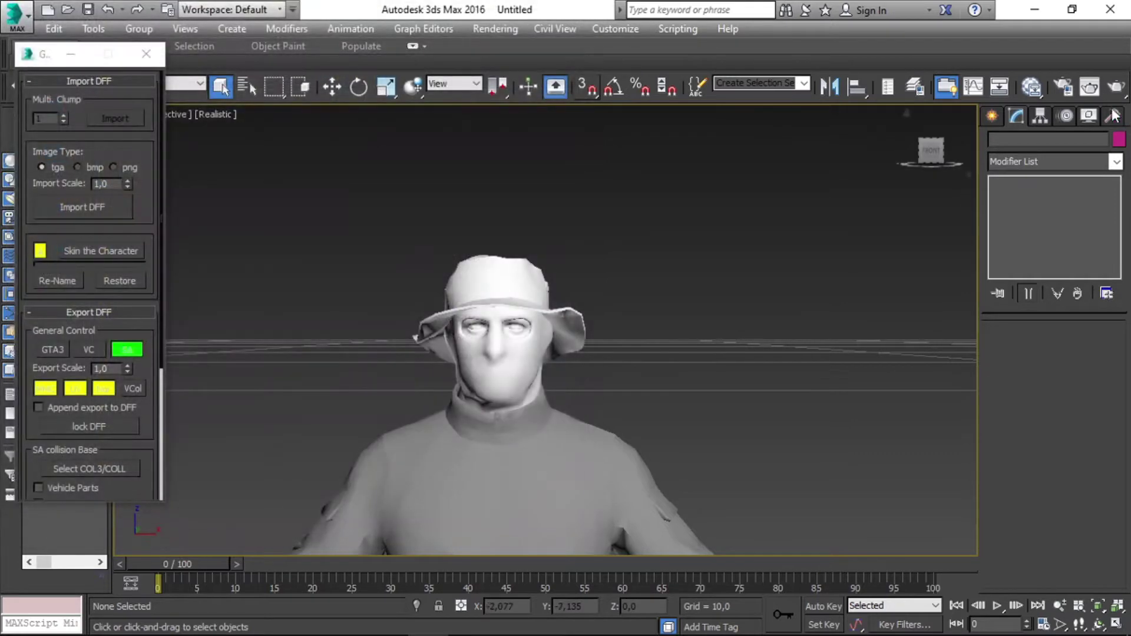
Import Natacao.dff from the Desktop with DFF IO's Import DFF
left_click(1044, 405)
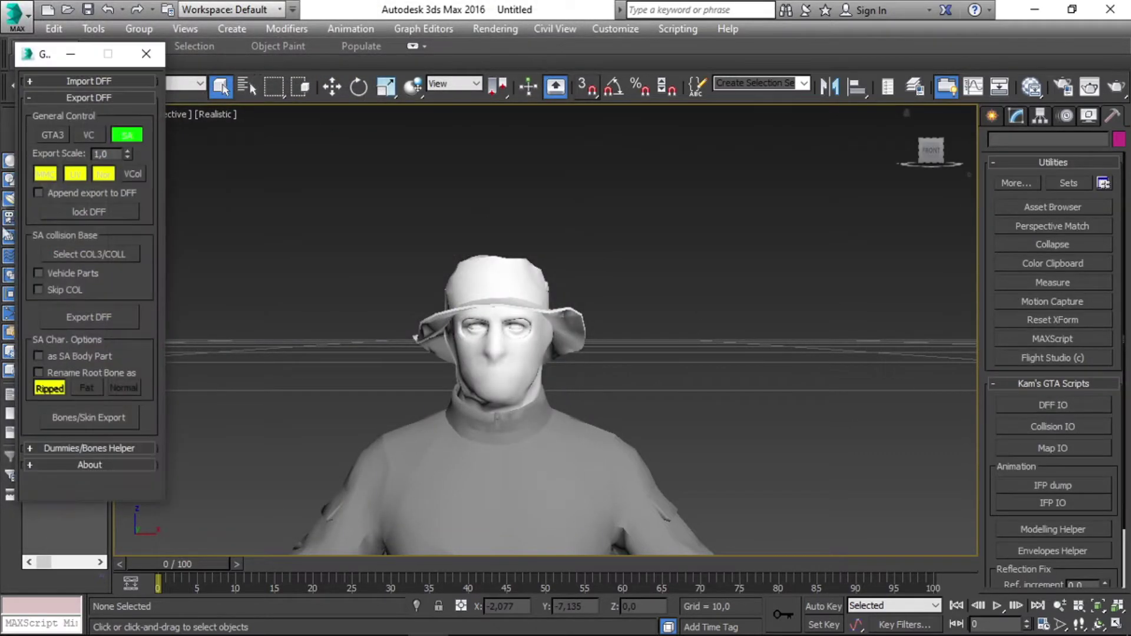
left_click(66, 82)
left_click(94, 207)
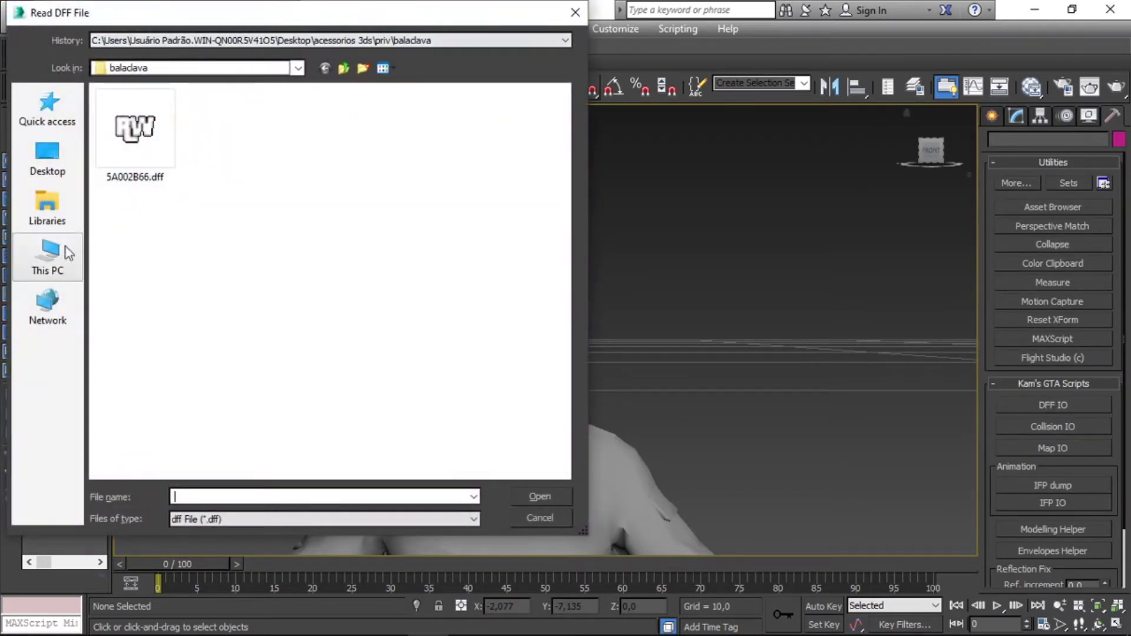
left_click(574, 12)
left_click(69, 211)
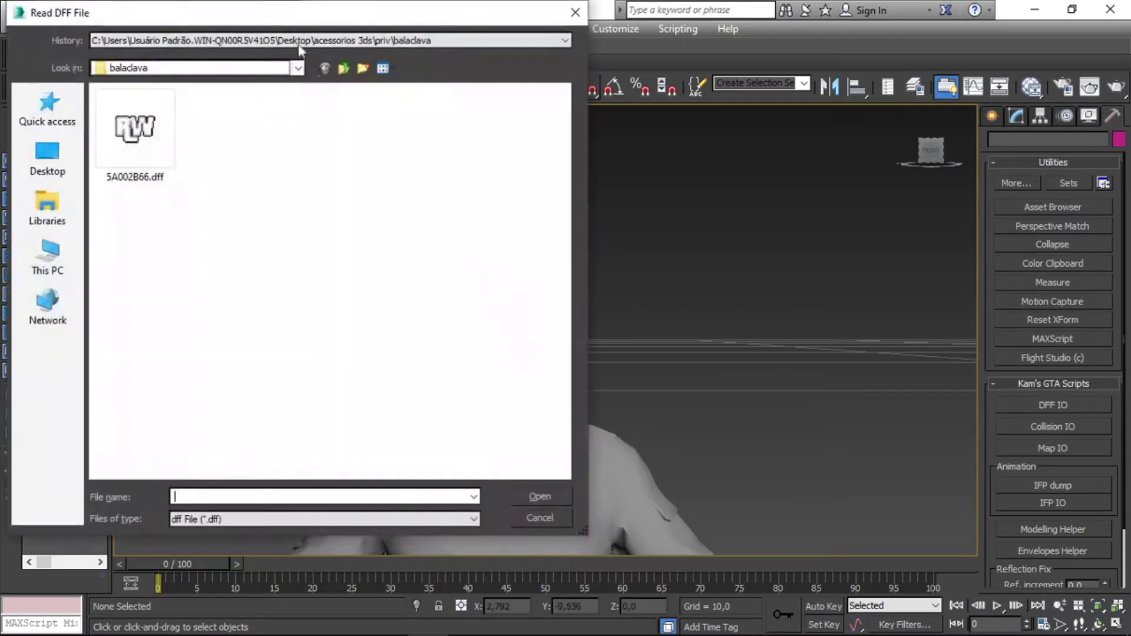
left_click(343, 67)
double_click(204, 227)
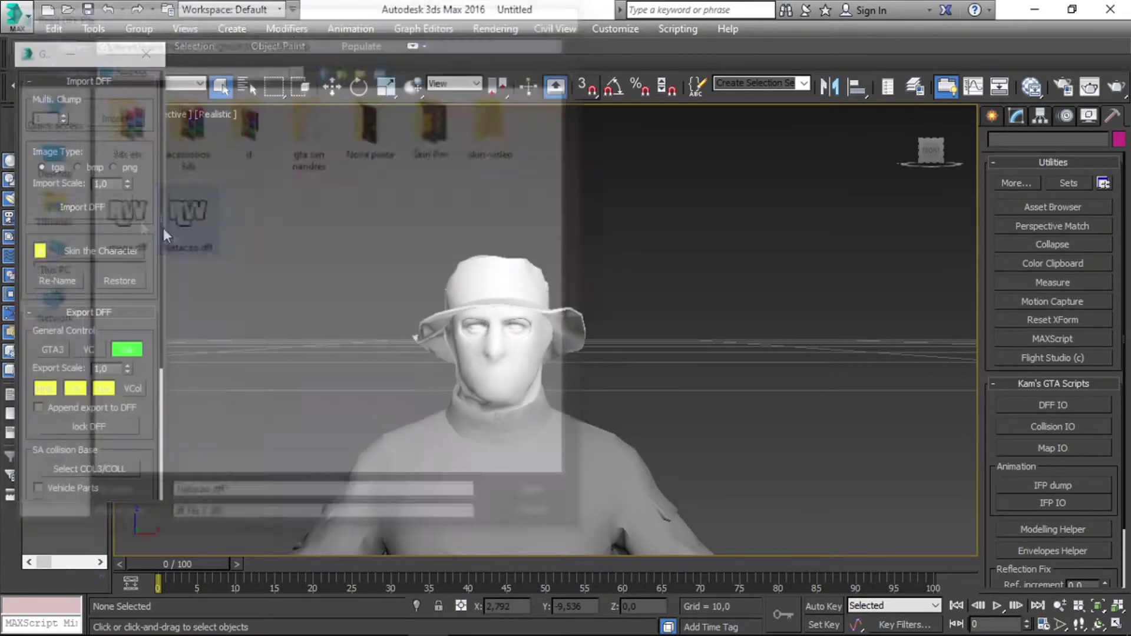
scroll(770, 345, "down", 2)
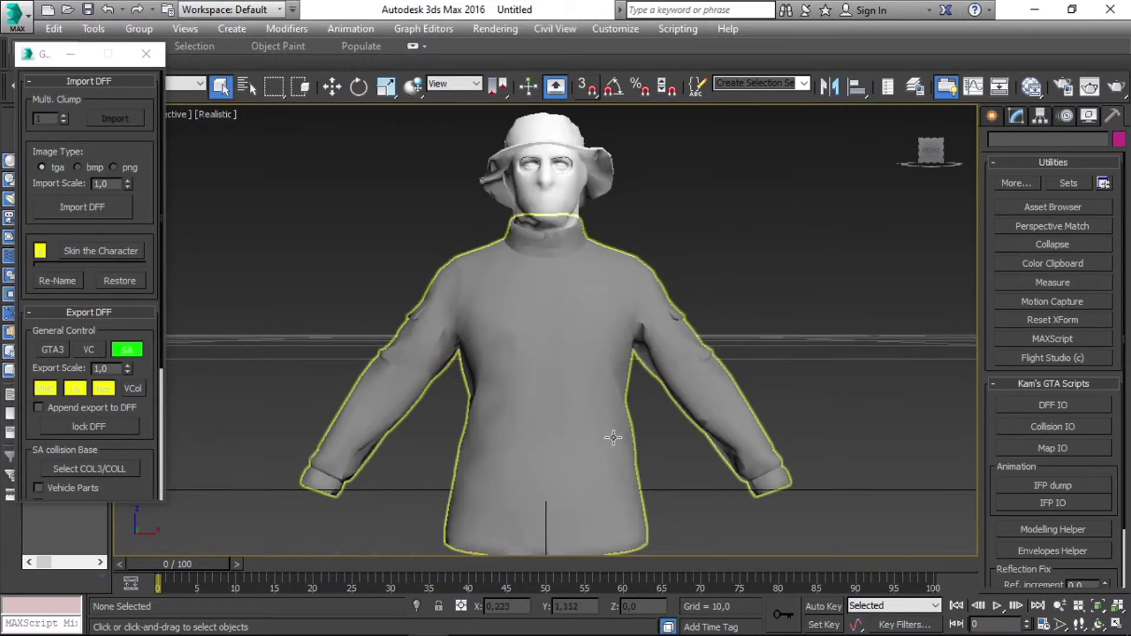
scroll(614, 442, "up", 3)
scroll(556, 496, "up", 2)
Rotate the goggles -20° around Y and 180° around X with angle snap on
left_click(355, 92)
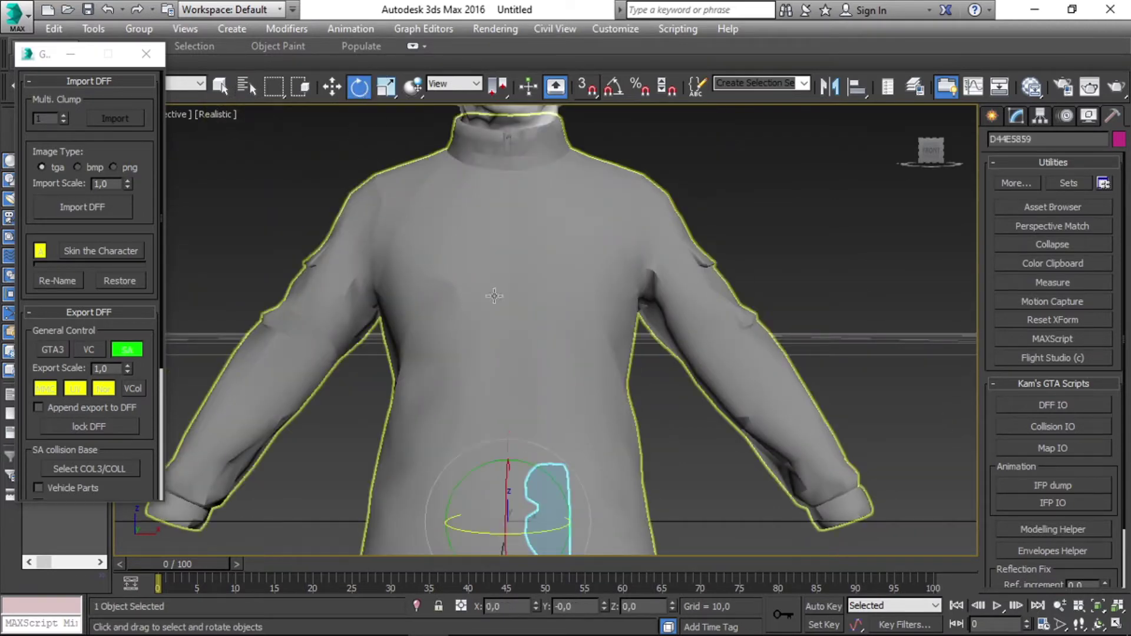
key("a")
left_click_drag(511, 460, 528, 461)
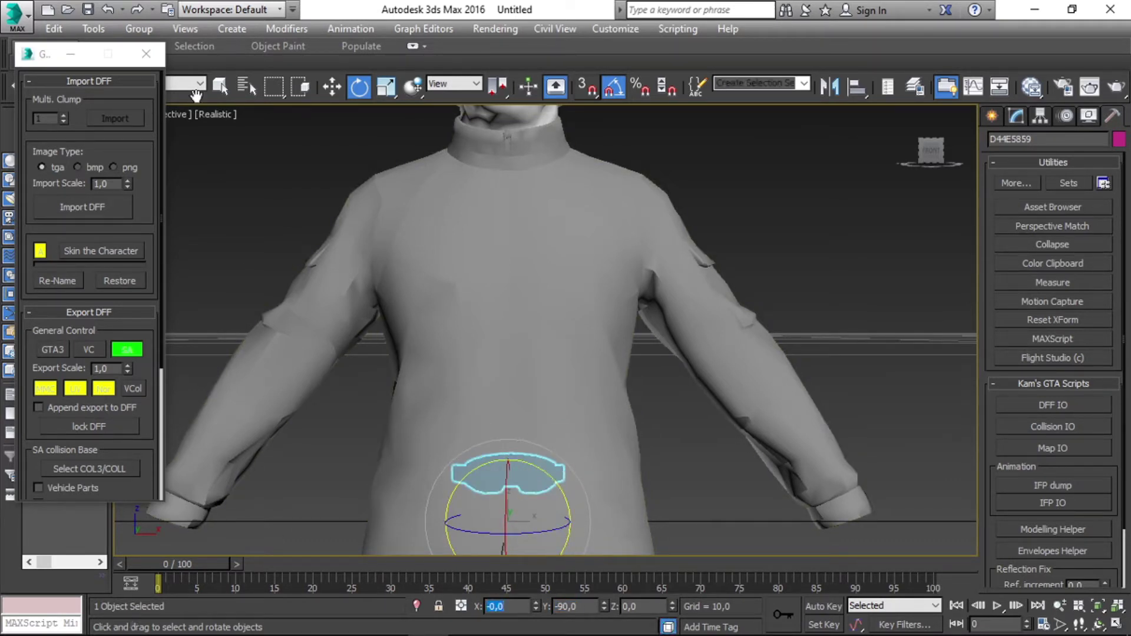
type("180")
key("Return")
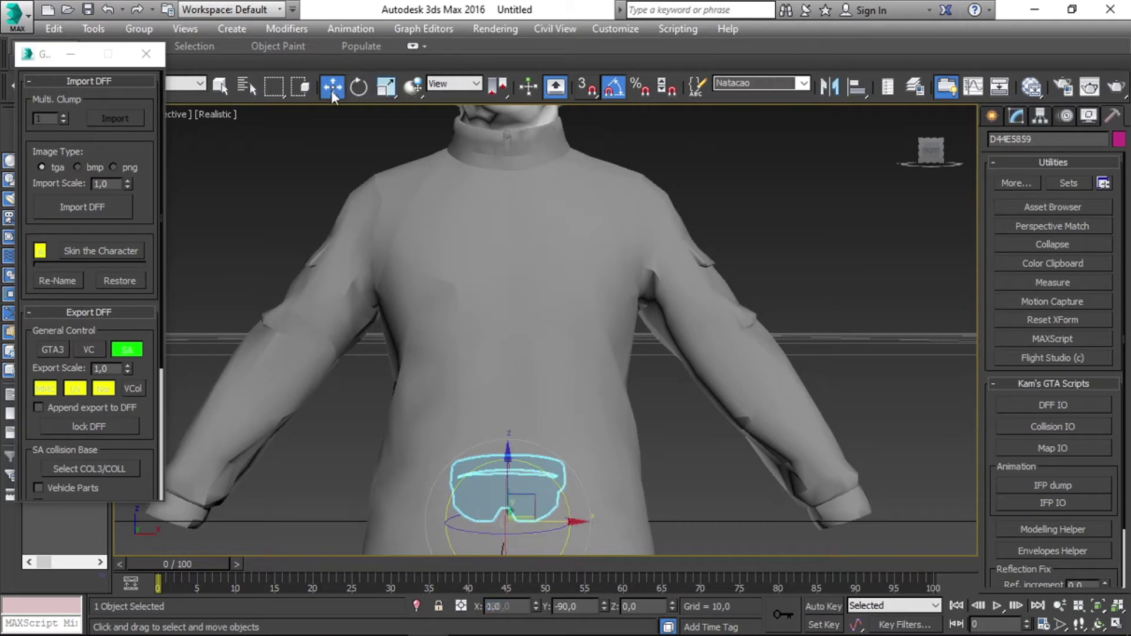
Move the goggles up from the waist onto the masked face
middle_click_drag(762, 251, 762, 328)
left_click_drag(521, 497, 523, 97)
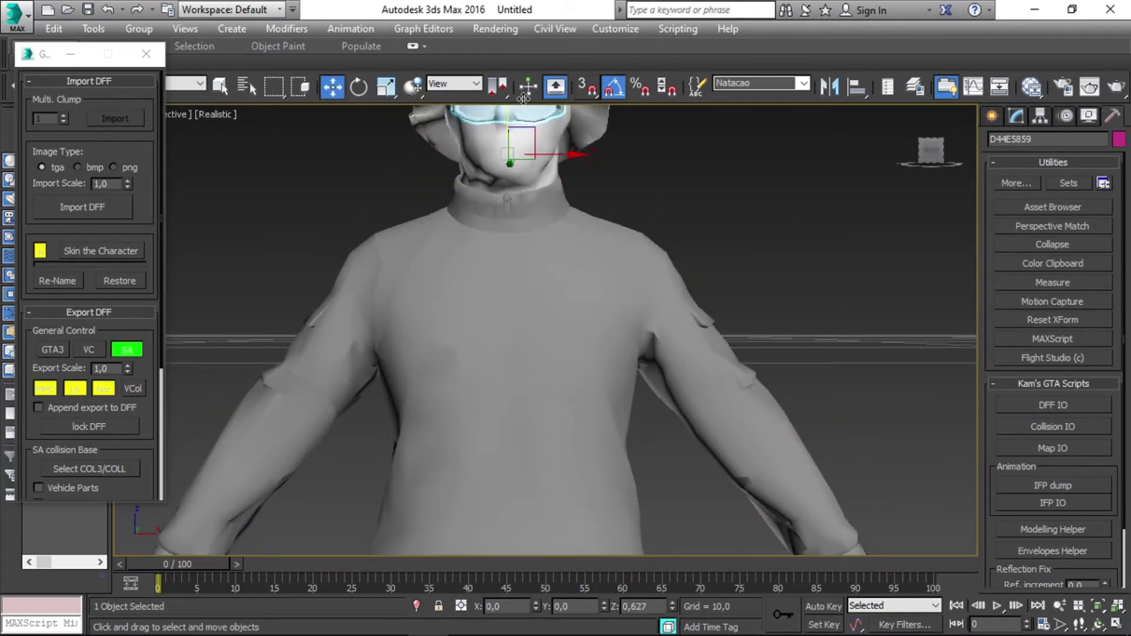
scroll(707, 227, "down", 3)
middle_click_drag(712, 336, 722, 400)
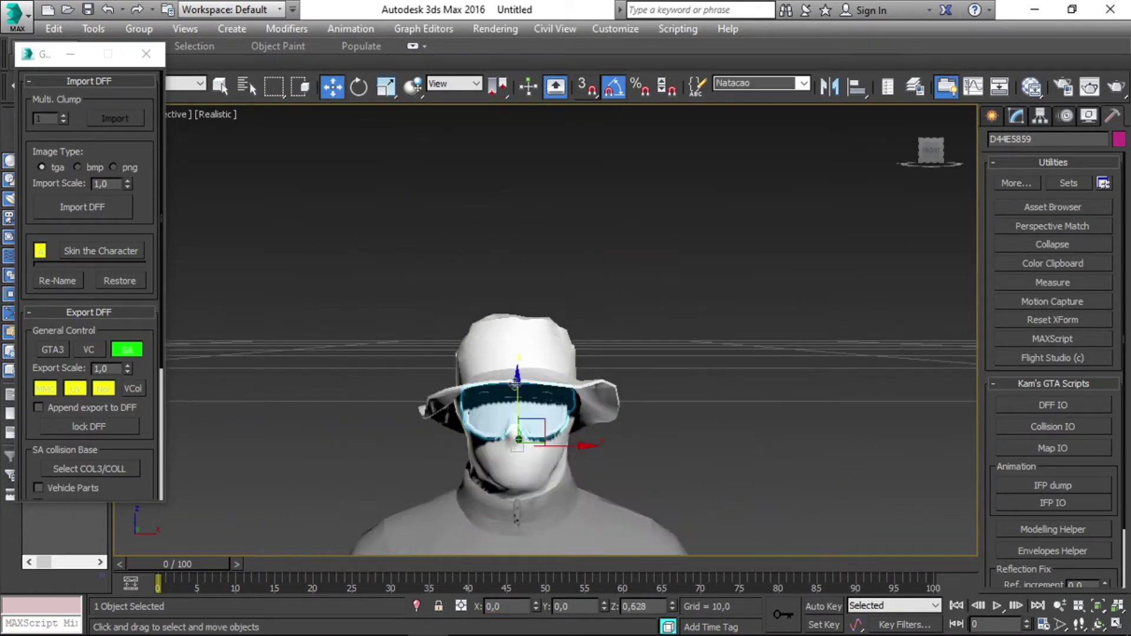
left_click_drag(515, 382, 513, 370)
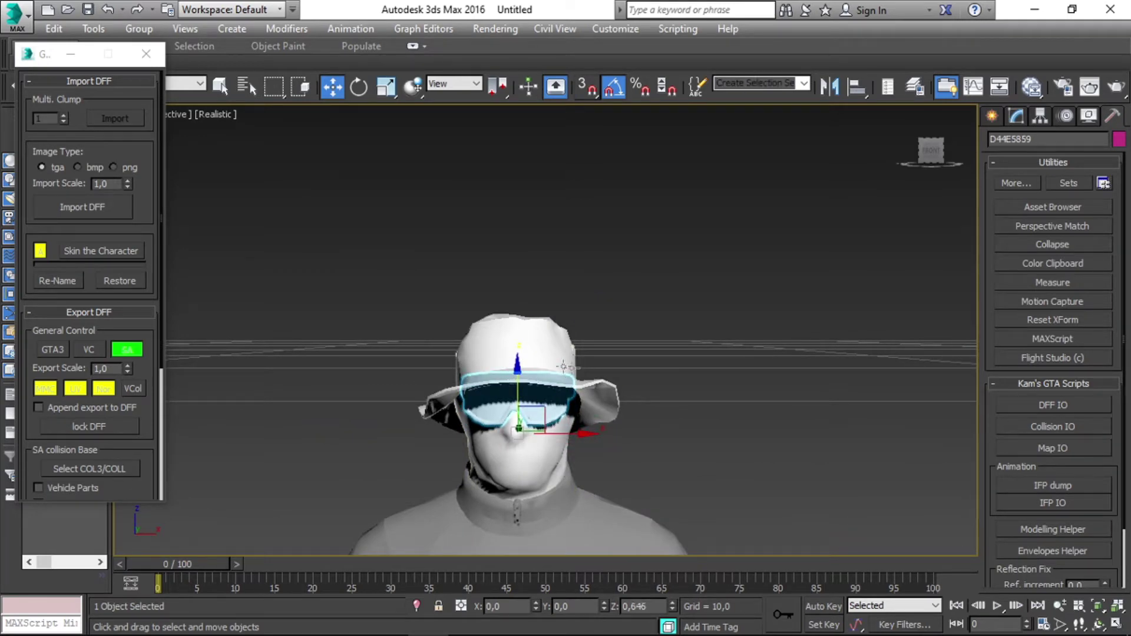
Render a preview of the head with hat and goggles, then orbit to a three-quarter view
key("shift+q")
left_click(572, 56)
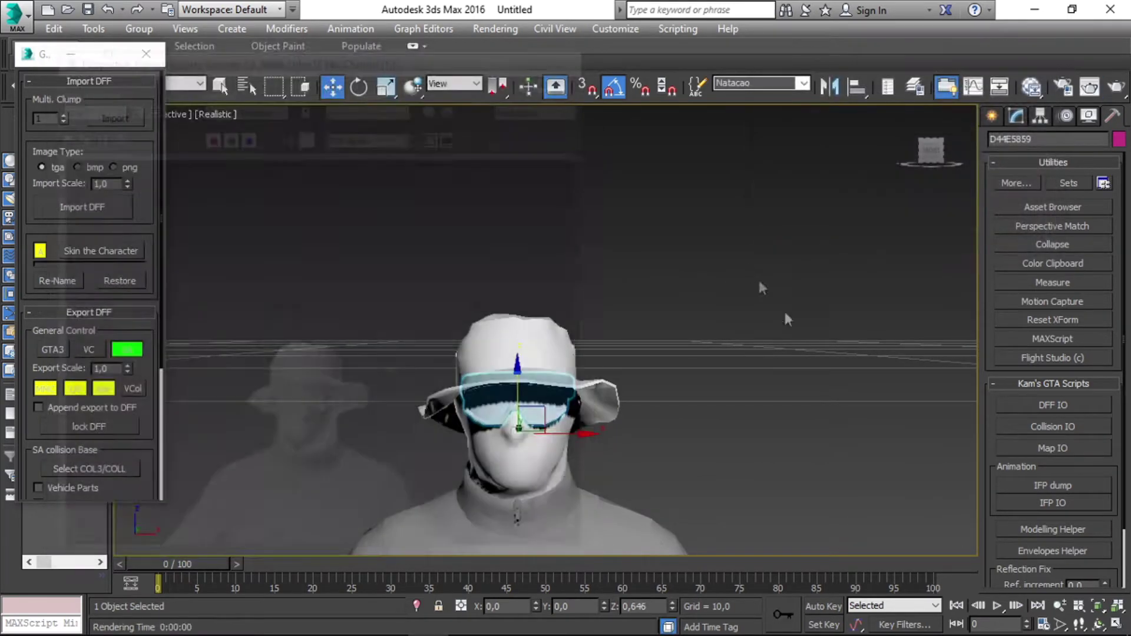
scroll(757, 278, "up", 3)
mouse_move(929, 154)
left_mouse_down()
mouse_move(929, 165)
mouse_move(941, 156)
left_mouse_up()
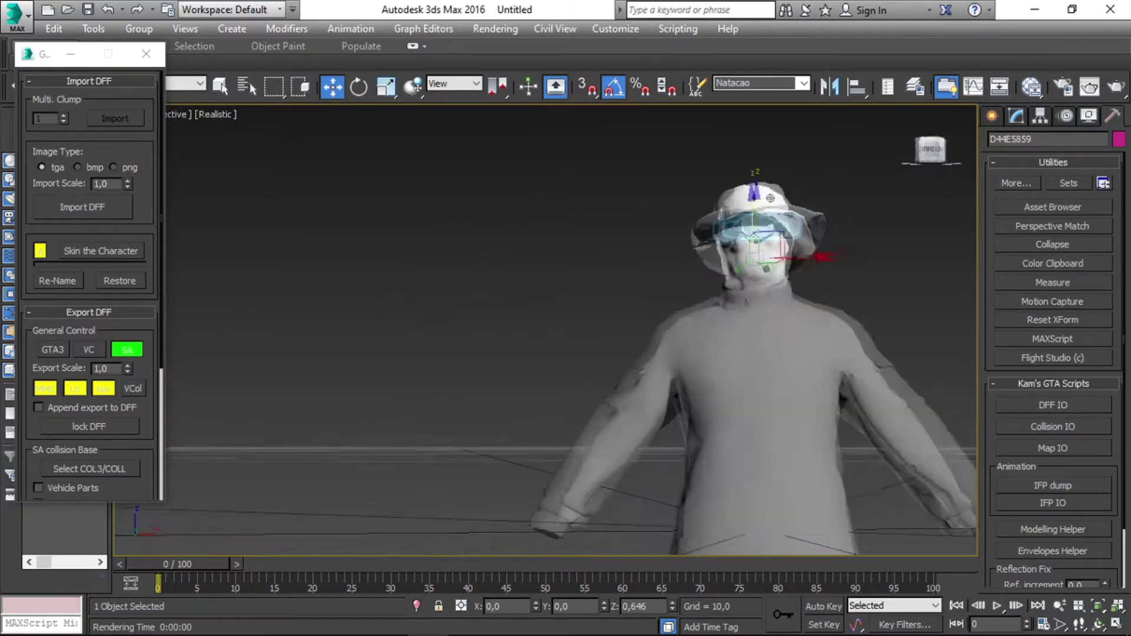
Import the shirt .3DS model from the sem-o-osso folder into the scene
left_click(940, 156)
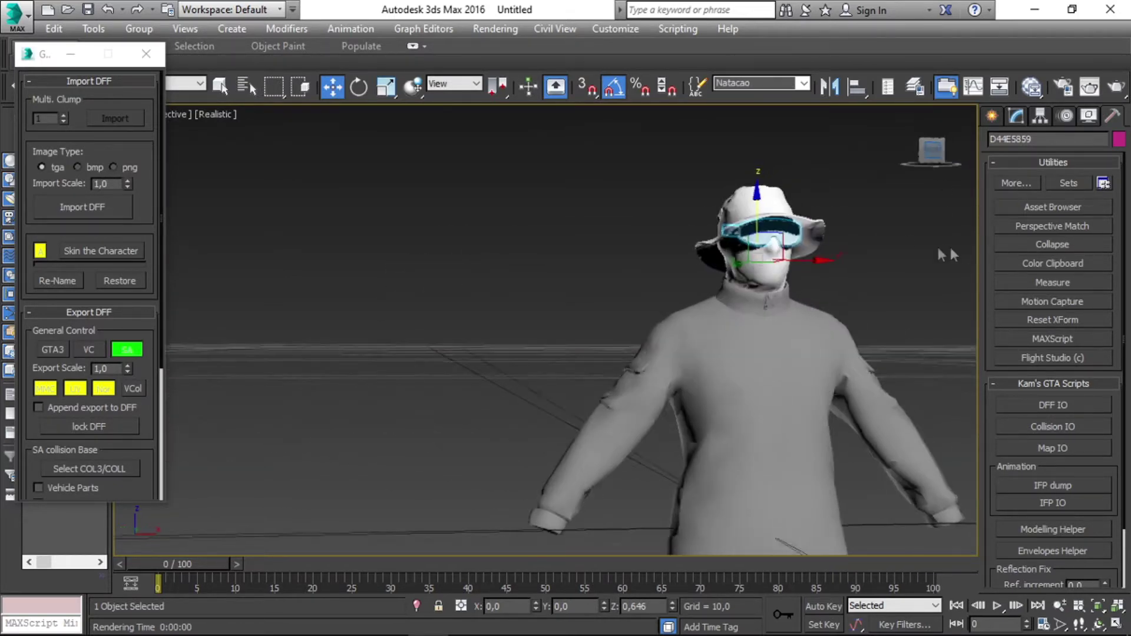
left_click(883, 274)
left_click(14, 14)
left_click(58, 239)
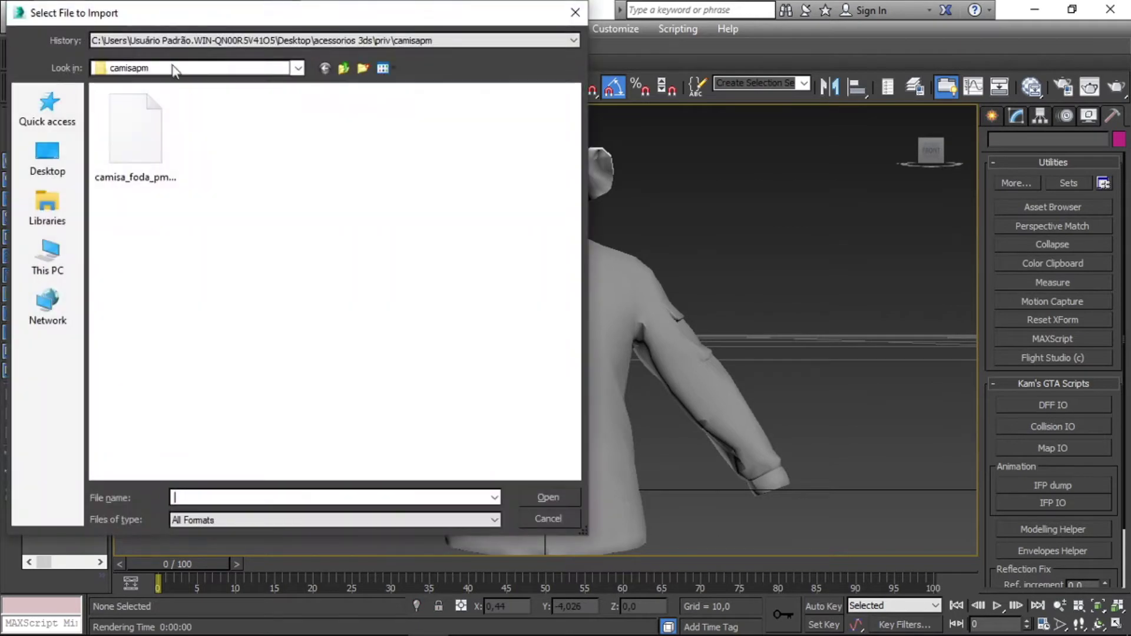
left_click(343, 69)
type("se")
key("Return")
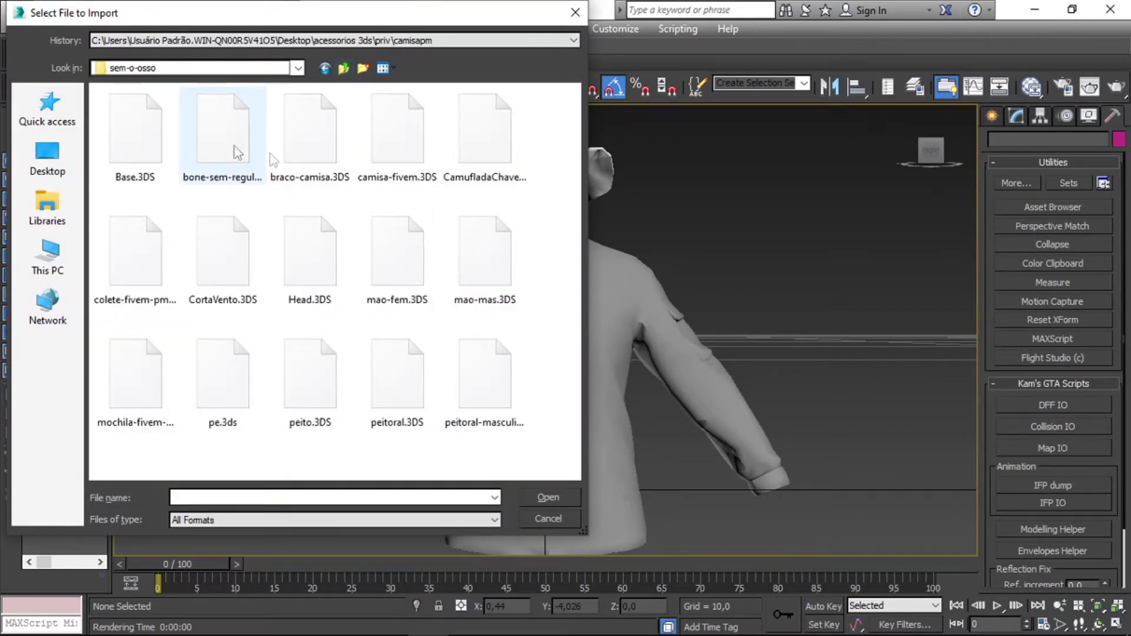
double_click(487, 355)
key("Return")
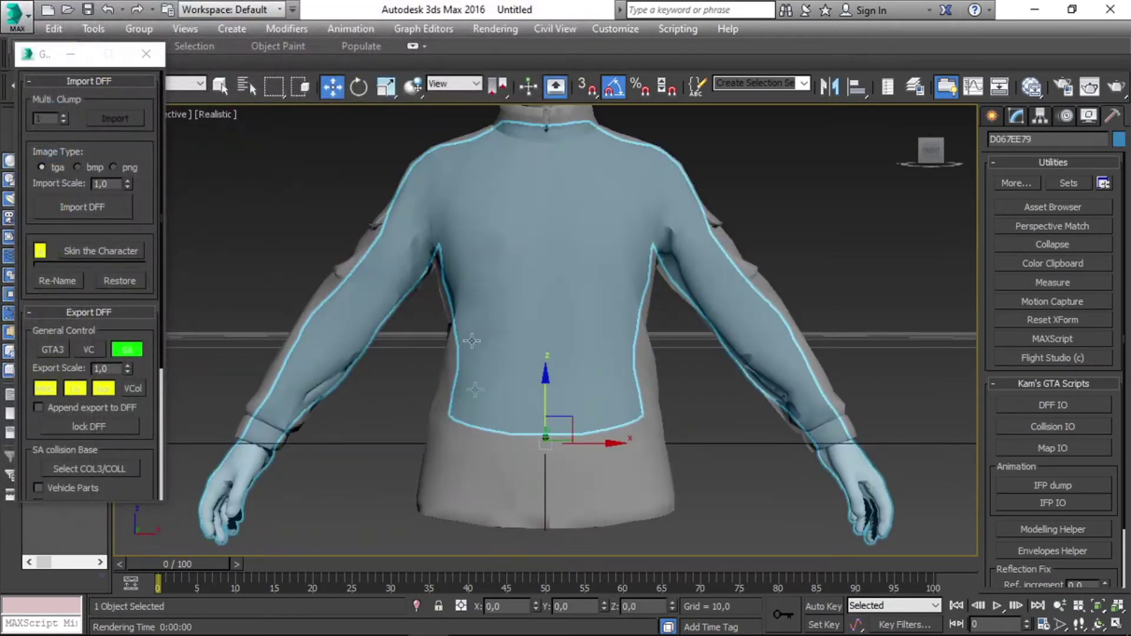
In wireframe vertex mode, delete the hidden inner vertices on the left sleeve, torso and upper chest
key("1")
key("F3")
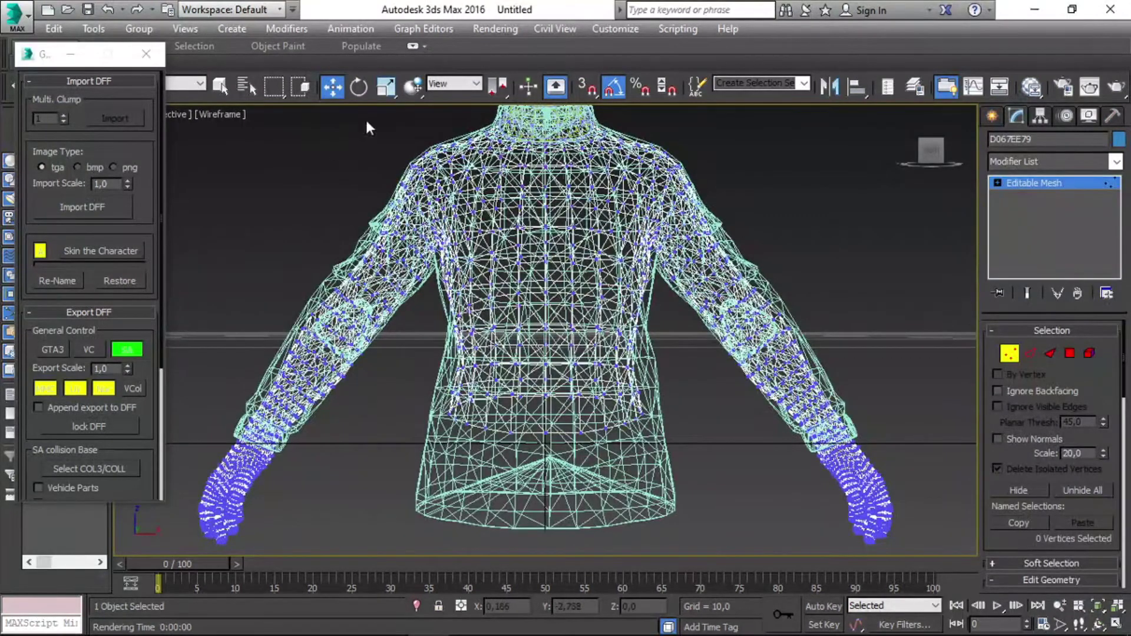
left_click_drag(289, 321, 362, 364)
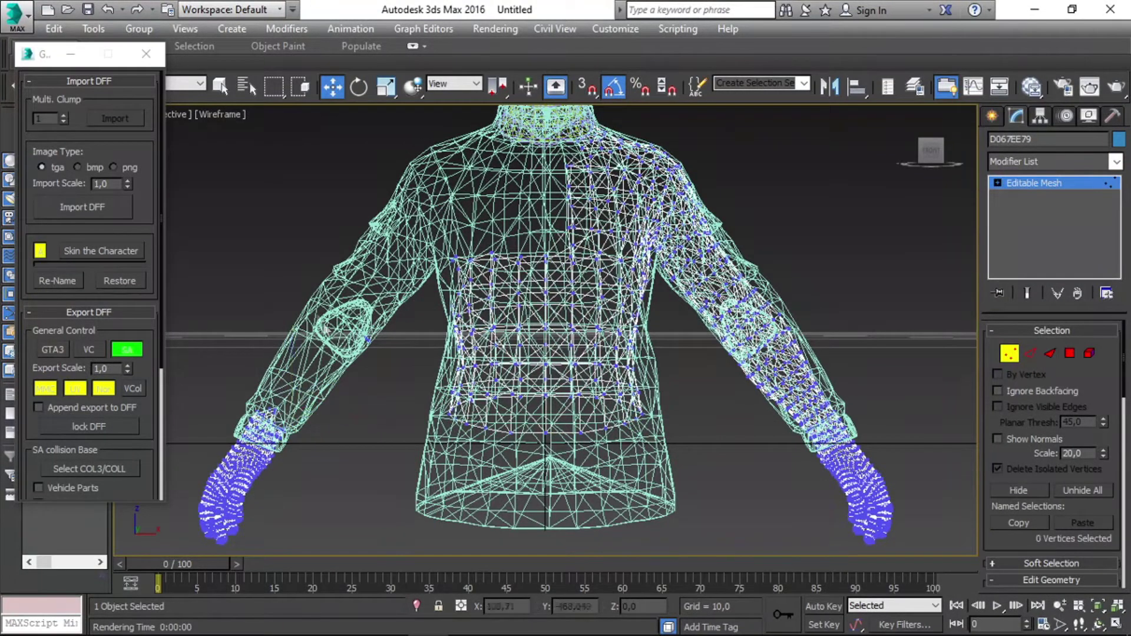
left_click_drag(544, 446, 448, 240)
key("Delete")
left_click_drag(646, 437, 542, 218)
key("Delete")
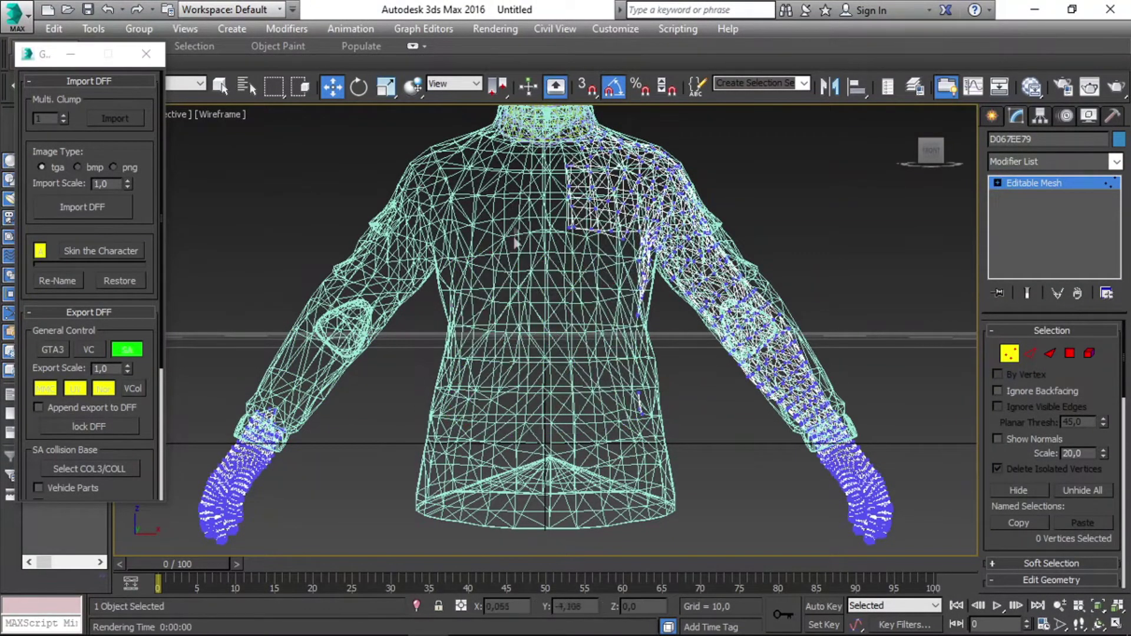
left_click_drag(548, 156, 754, 246)
key("Delete")
Delete the inner vertices on the right sleeve, shoulder and upper arm, then clear the selection
left_click_drag(713, 412, 703, 412)
key("Delete")
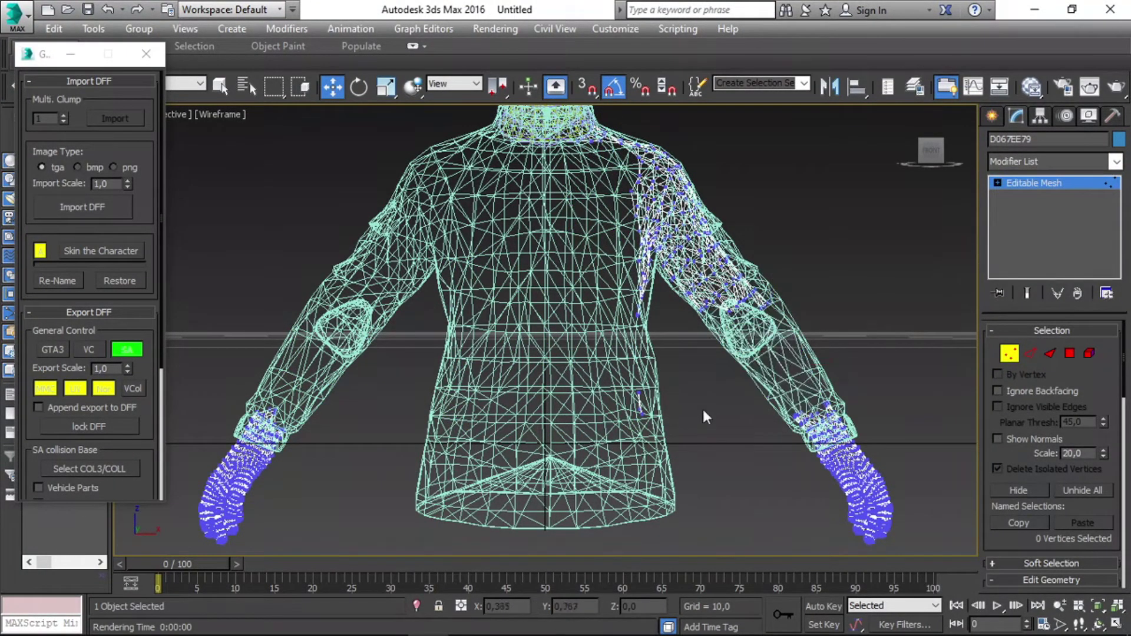
left_click_drag(682, 324, 730, 189)
key("Delete")
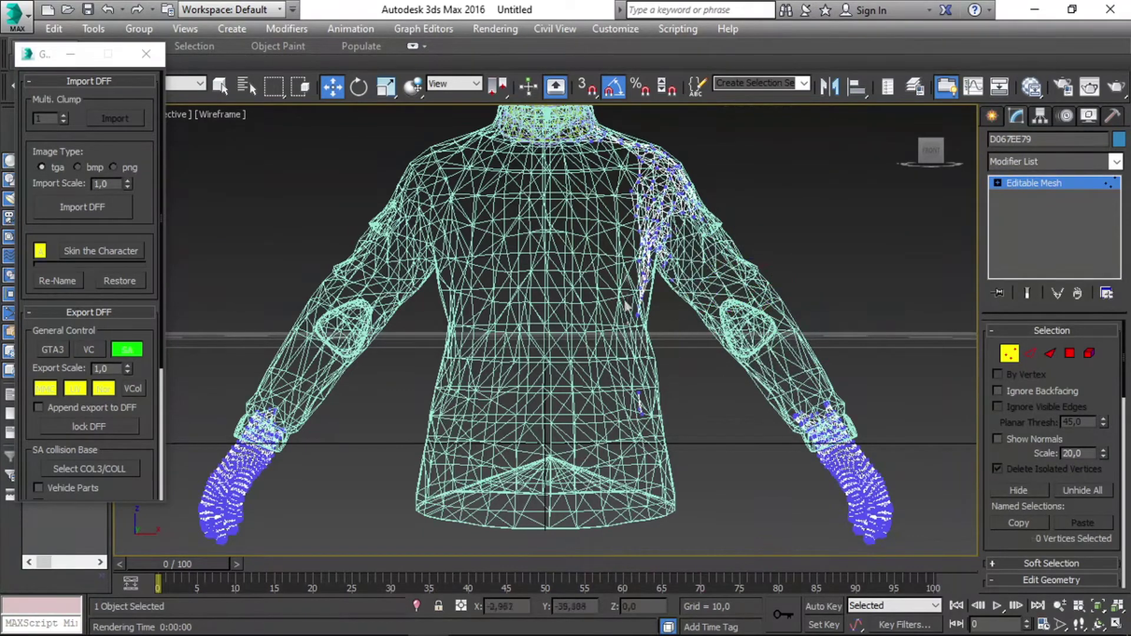
left_click_drag(701, 140, 629, 280)
key("Delete")
left_click(750, 182)
scroll(636, 170, "down", 3)
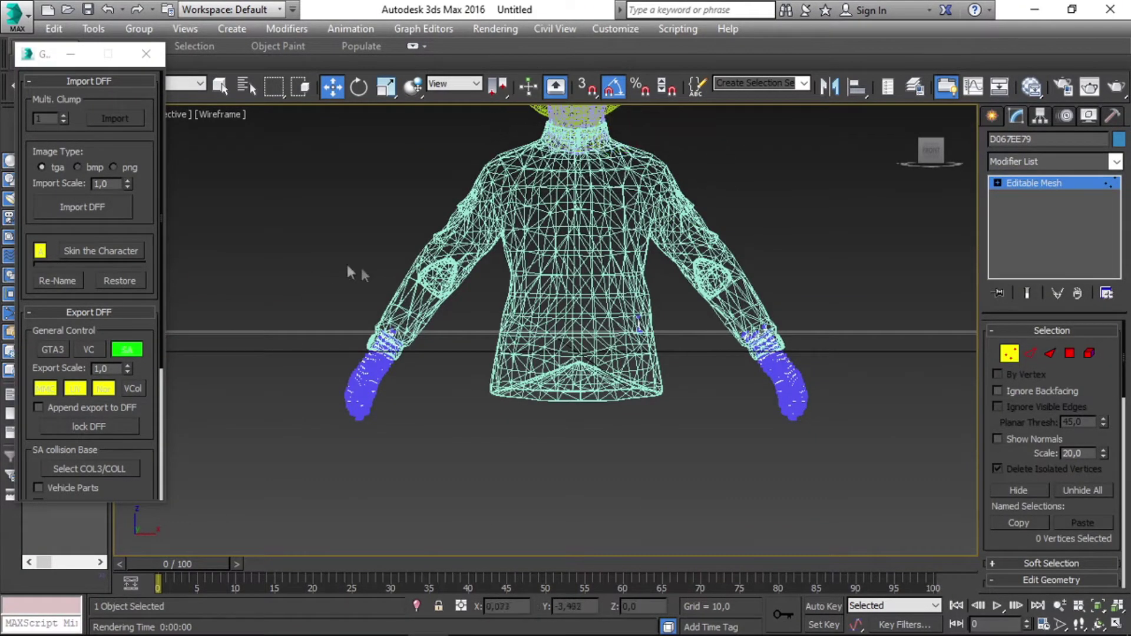
Return the shirt to Realistic shading and check its back in wireframe before leaving vertex editing
left_click(930, 150)
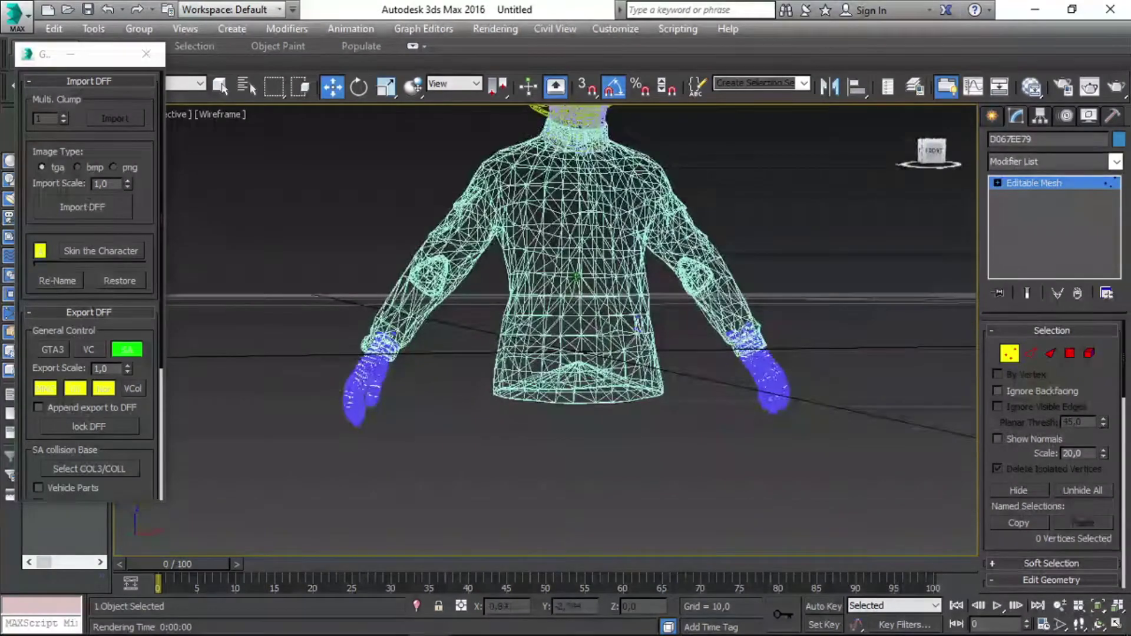
left_click(1025, 183)
key("F3")
scroll(895, 259, "up", 2)
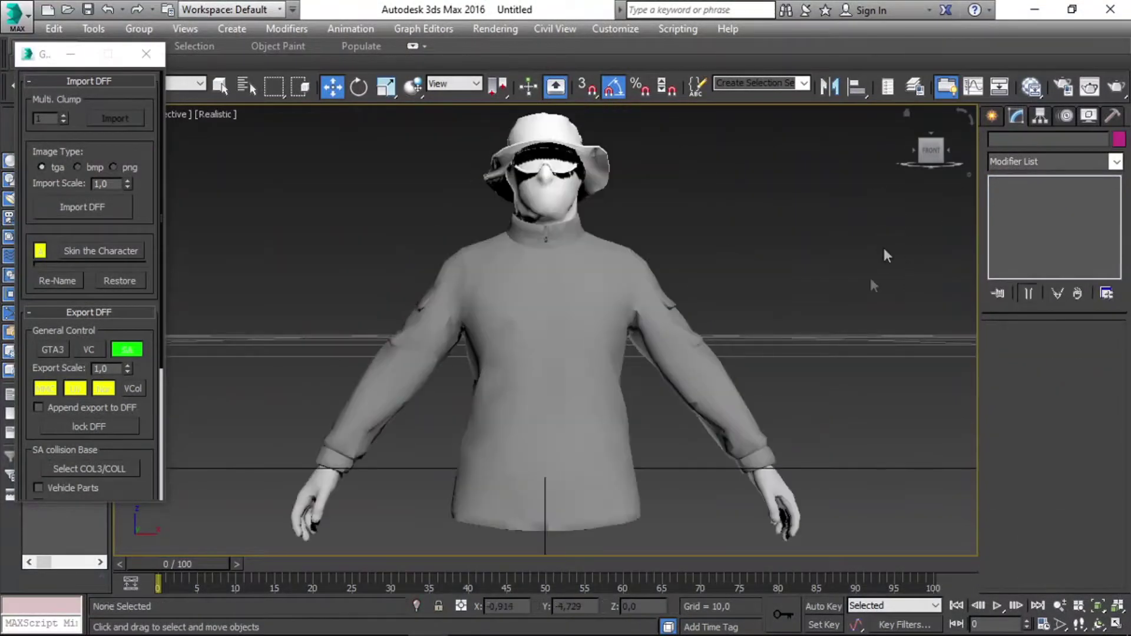
key("1")
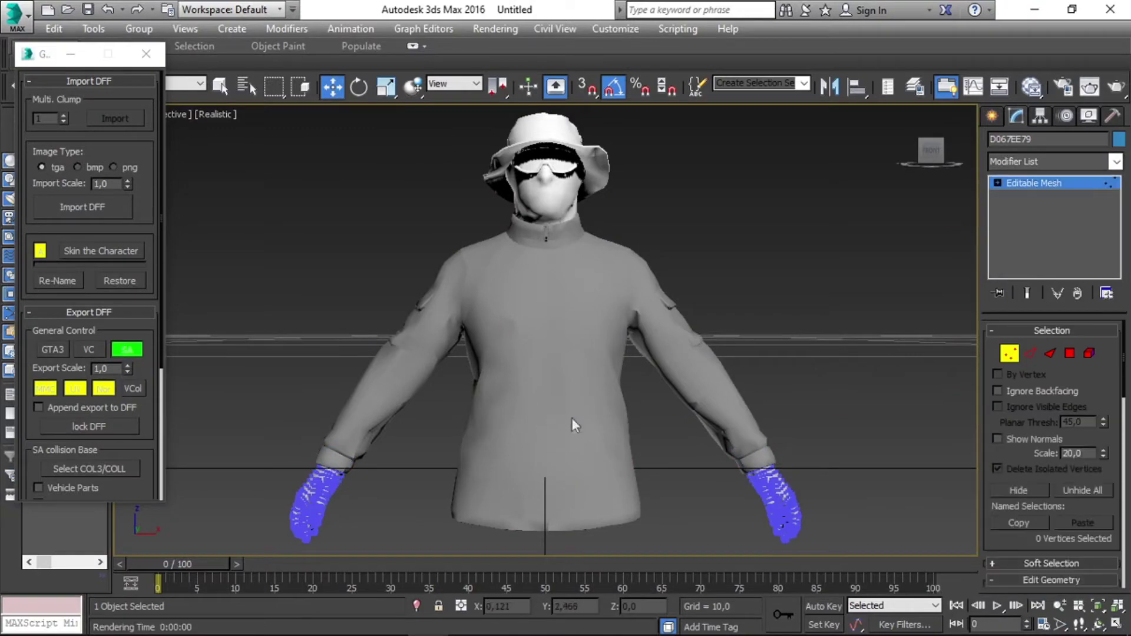
left_click_drag(941, 157, 919, 154)
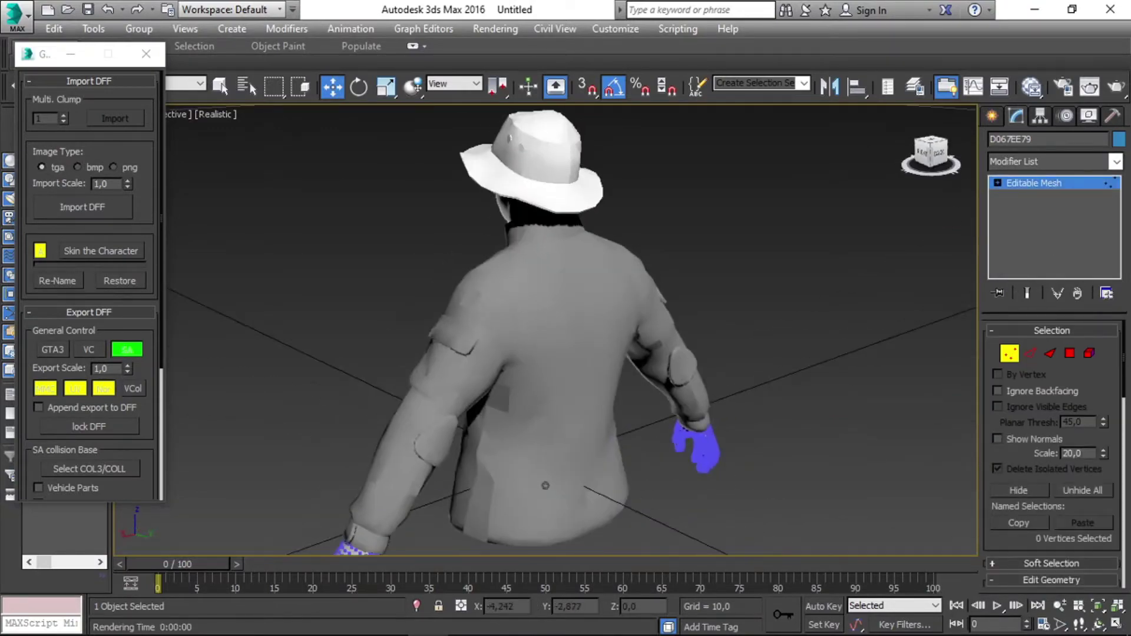
key("F3")
left_click(933, 152)
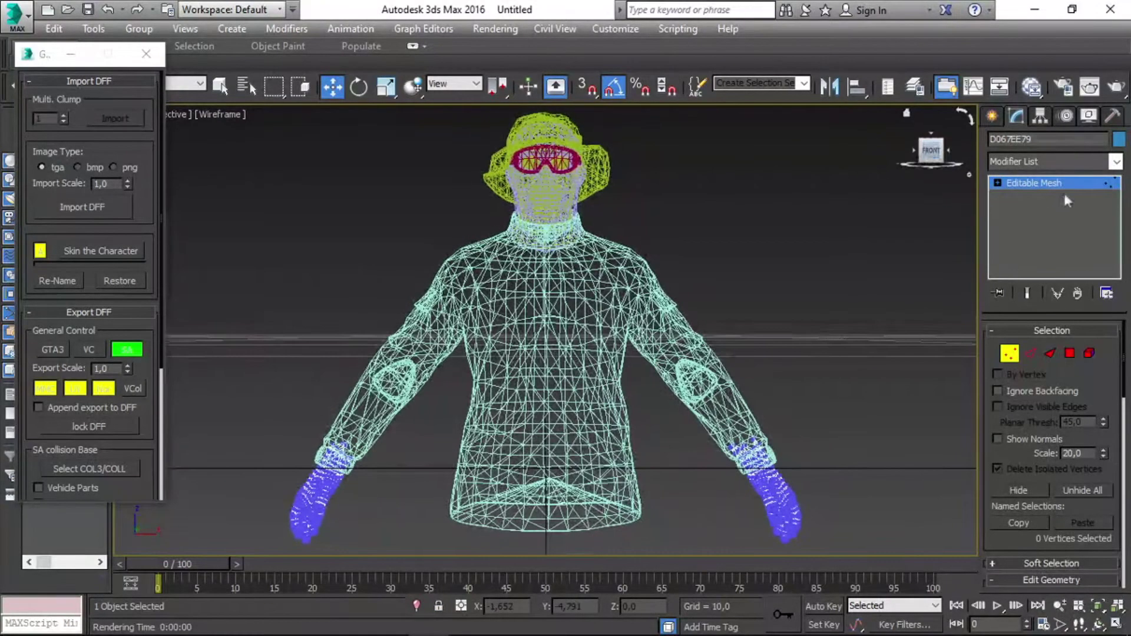
key("F3")
left_click(1069, 185)
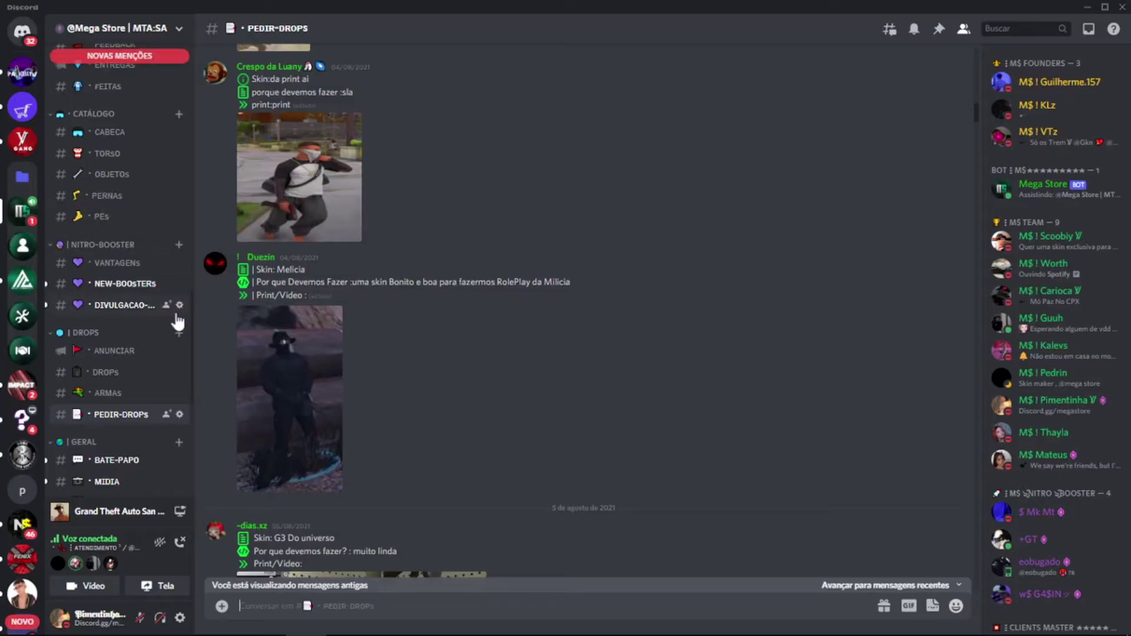
Import the pants DFF 2873C25.dff from the calça-tipo-pm folder and frame the character
left_click(292, 318)
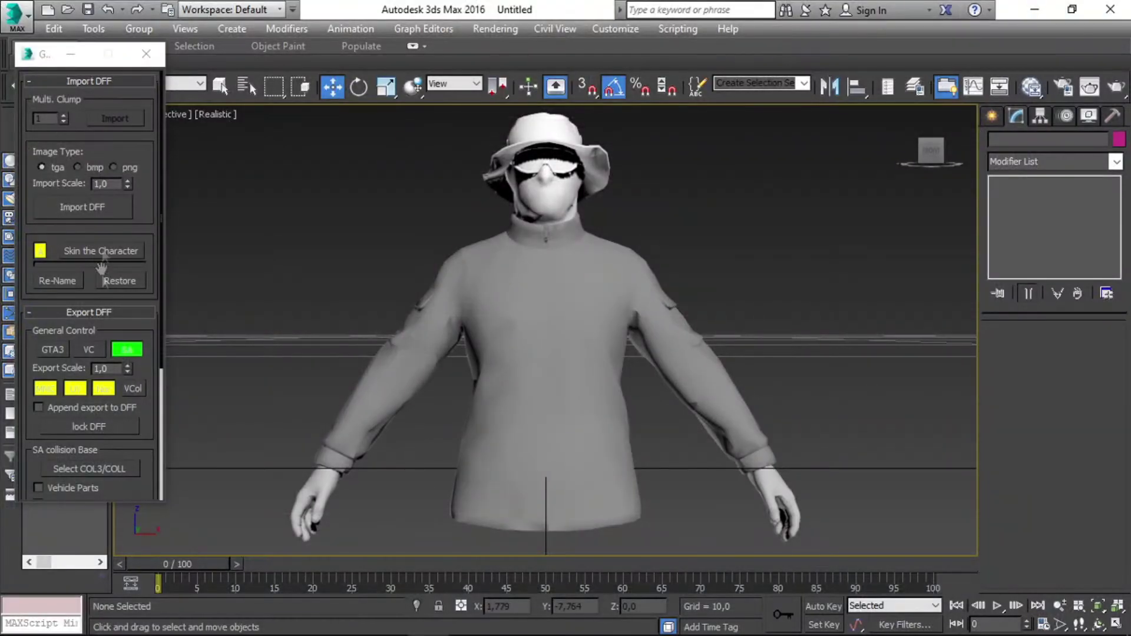
left_click(81, 205)
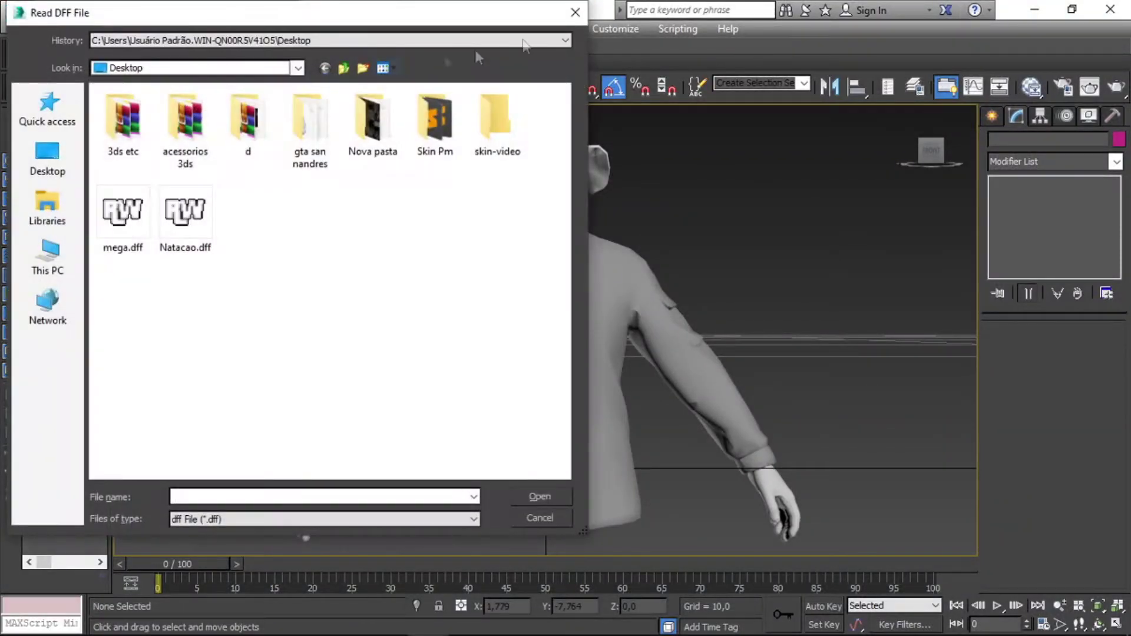
double_click(187, 128)
double_click(144, 318)
scroll(161, 331, "down", 8)
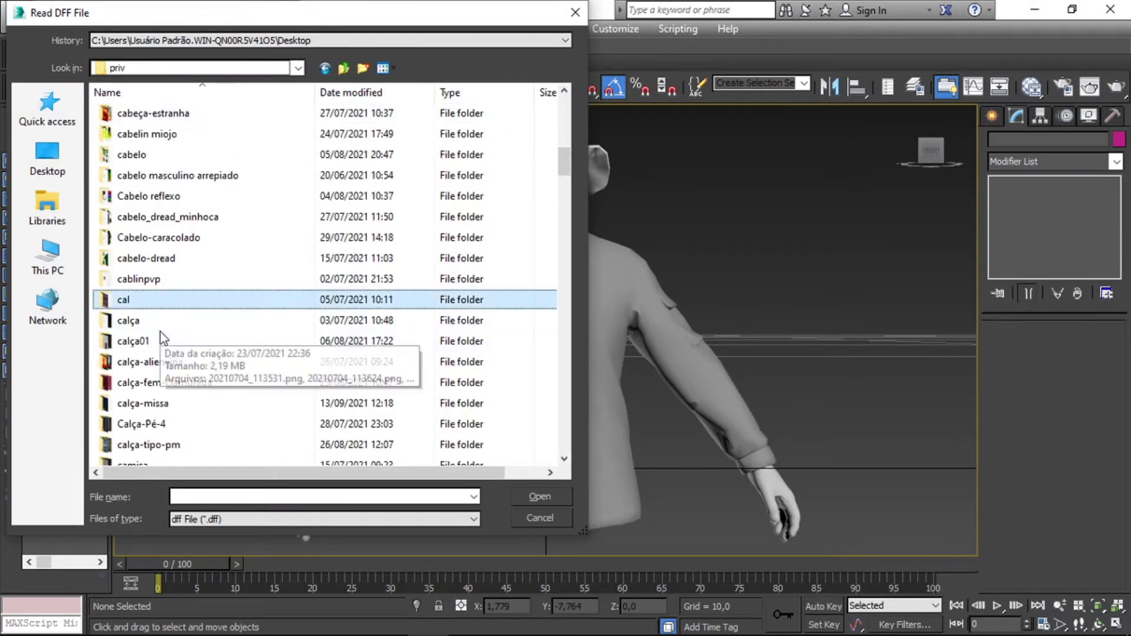
left_click(159, 299)
scroll(157, 314, "down", 2)
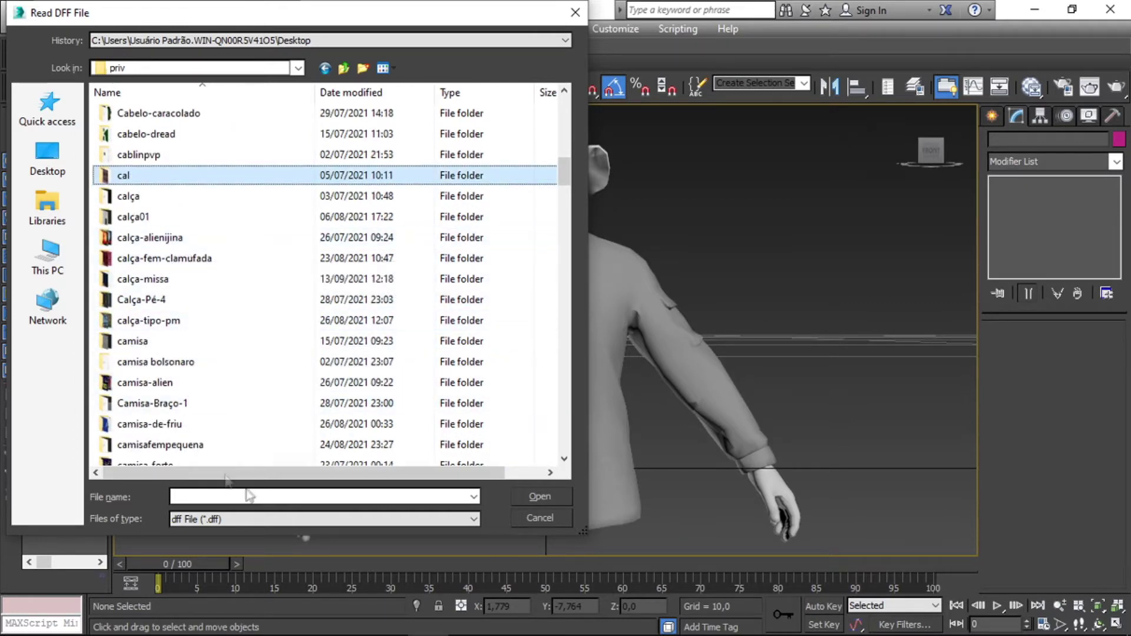
left_click(225, 494)
type("cal")
key("Up")
key("Return")
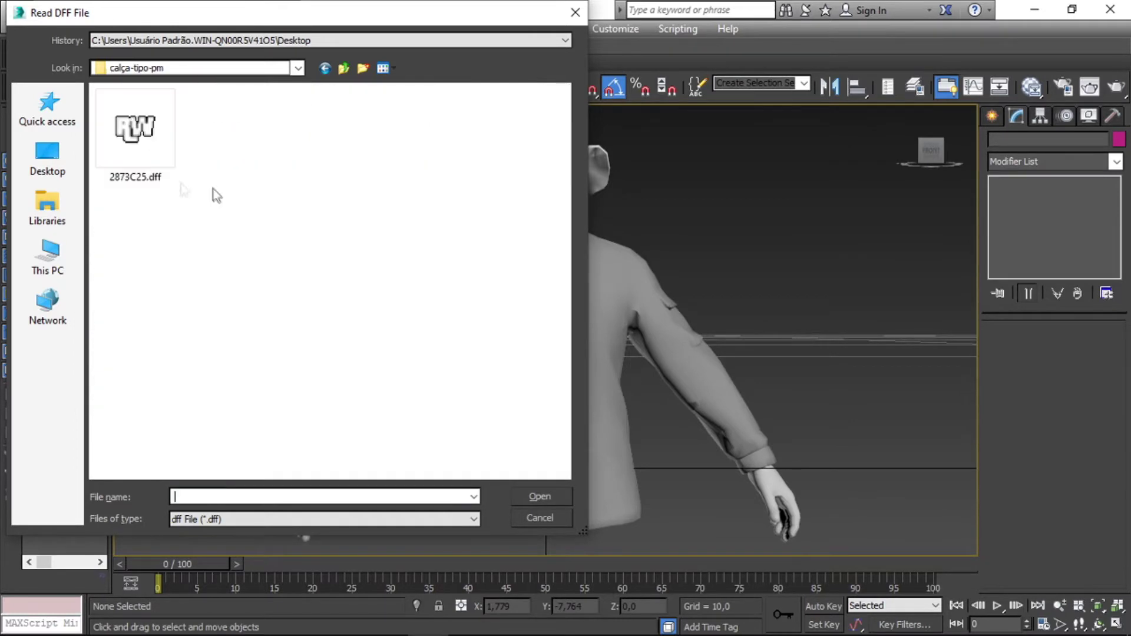
double_click(136, 136)
key("z")
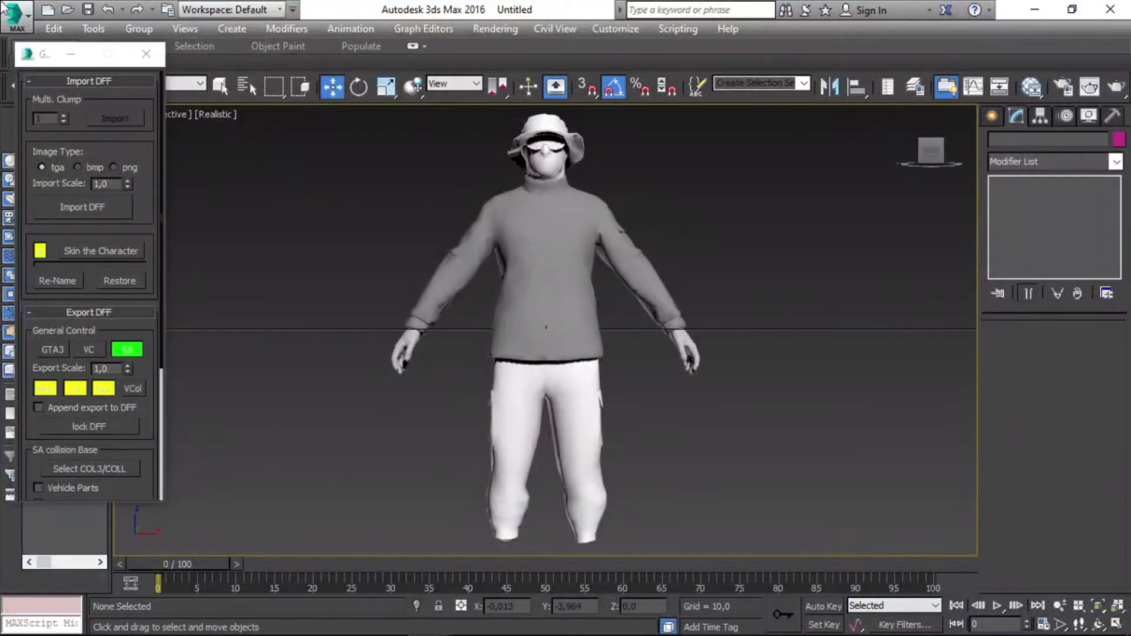
Import the boots DFF from the bota-pm-mas folder and orbit to check the outfit
left_click(82, 206)
left_click(344, 68)
type("bota")
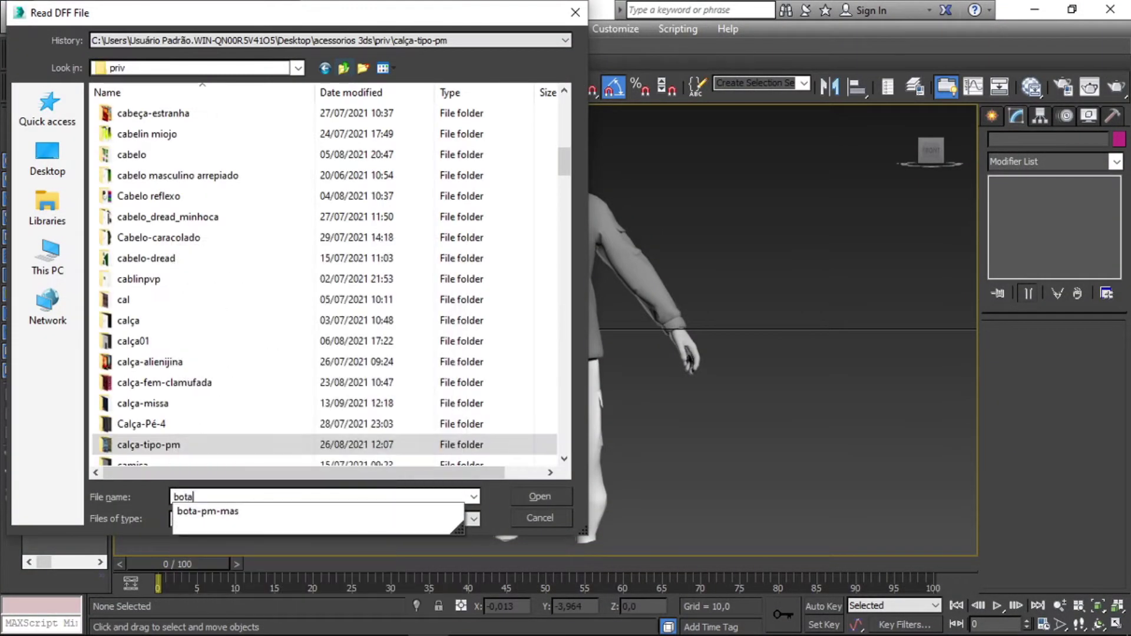
key("Down")
key("Return")
double_click(135, 133)
middle_click_drag(874, 157, 892, 168, "alt")
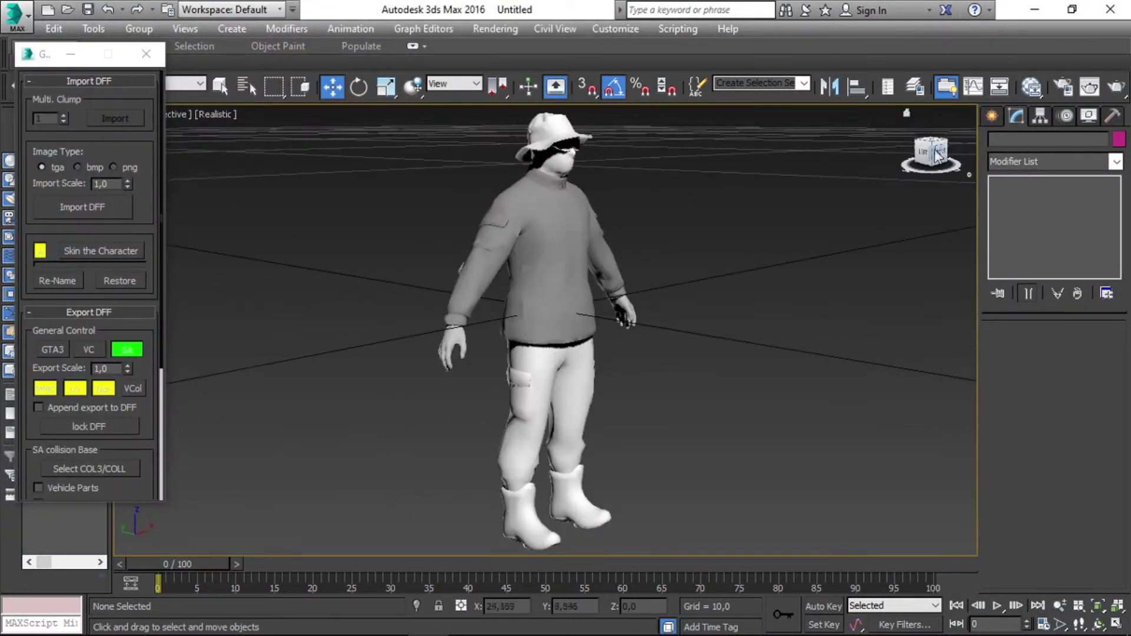
key("alt+Tab")
Save the black hat image from the chapeu channel as chapeu_preto.png in skin-video
left_click(660, 313)
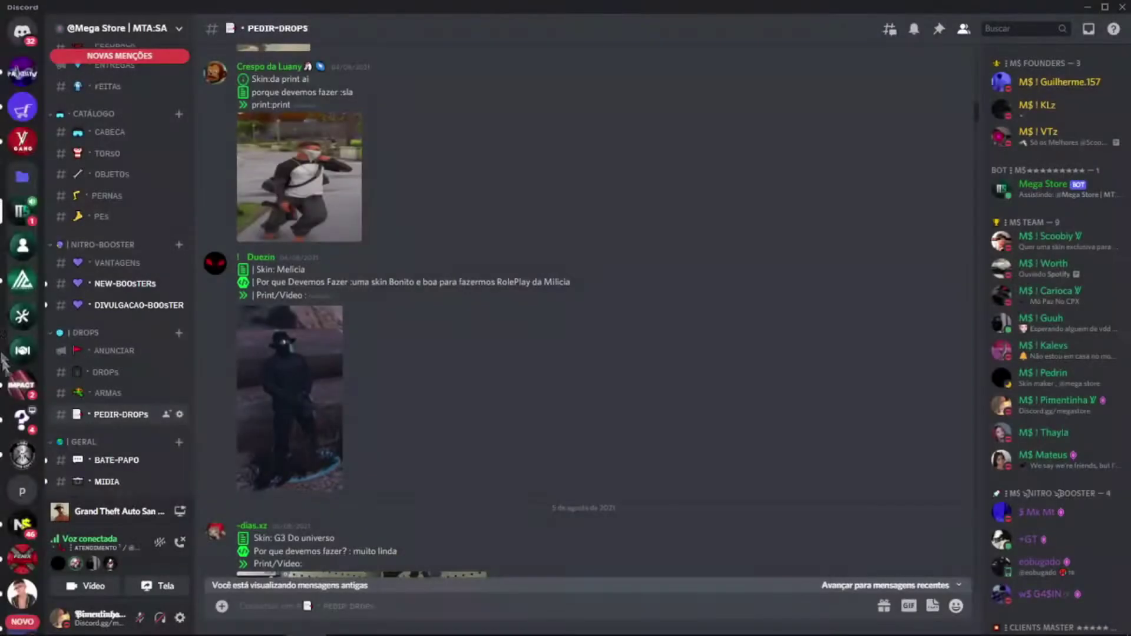
scroll(25, 443, "down", 3)
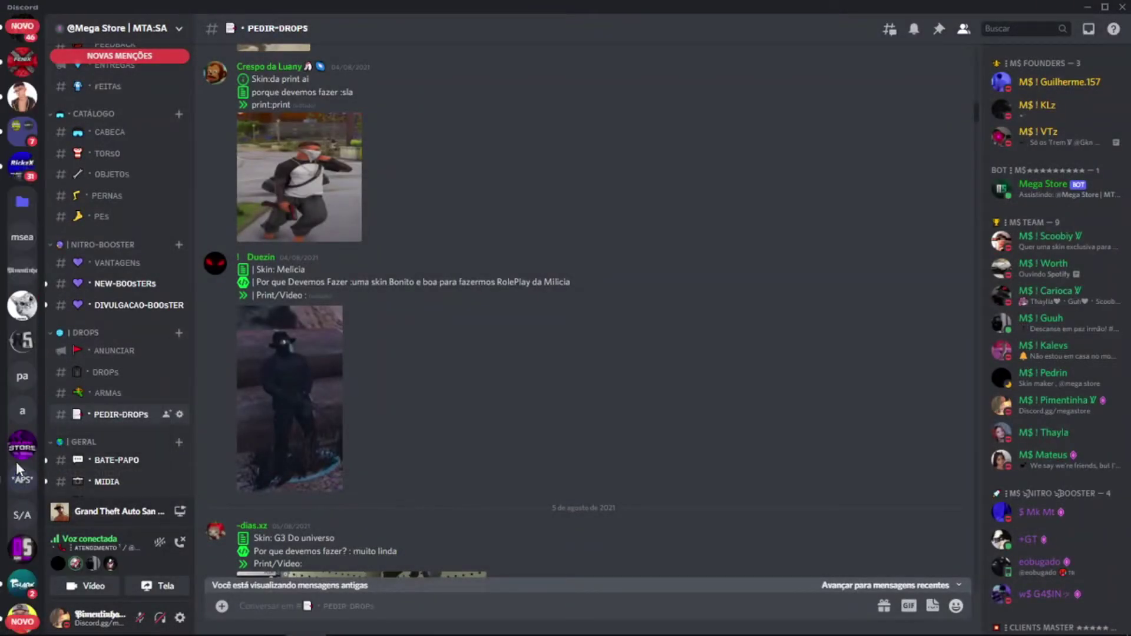
scroll(102, 270, "down", 3)
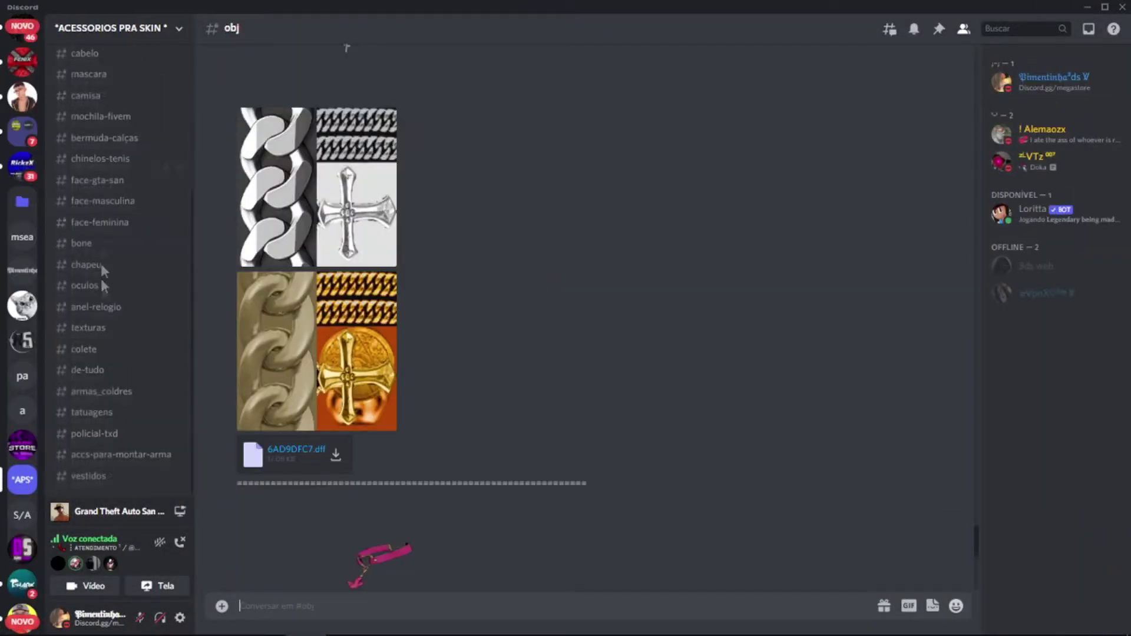
left_click(100, 264)
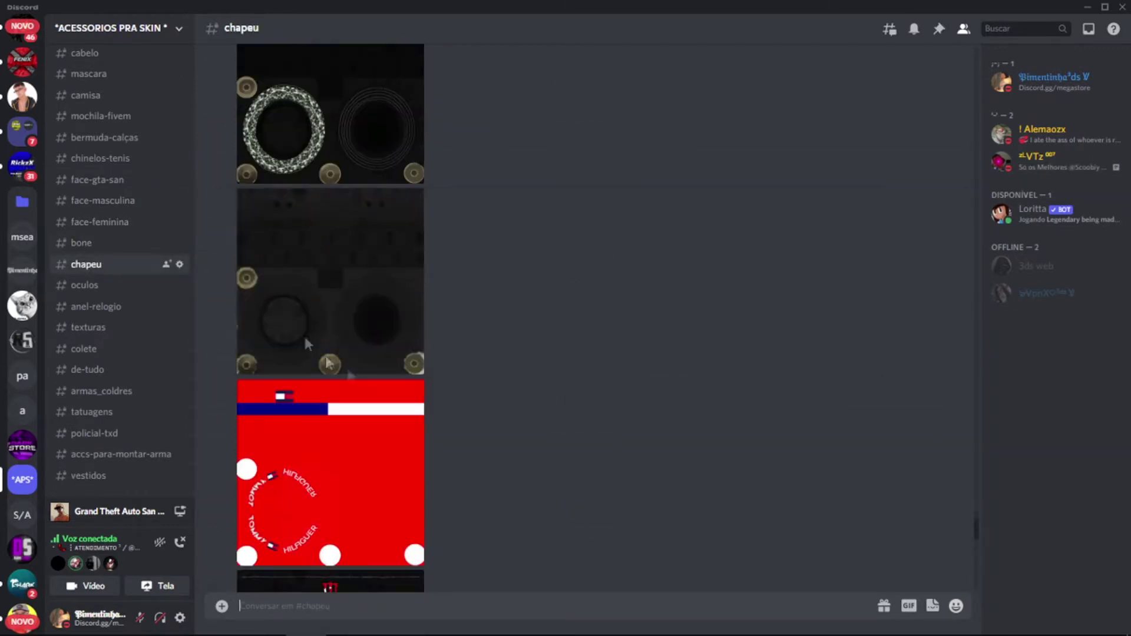
right_click(335, 282)
left_click(369, 519)
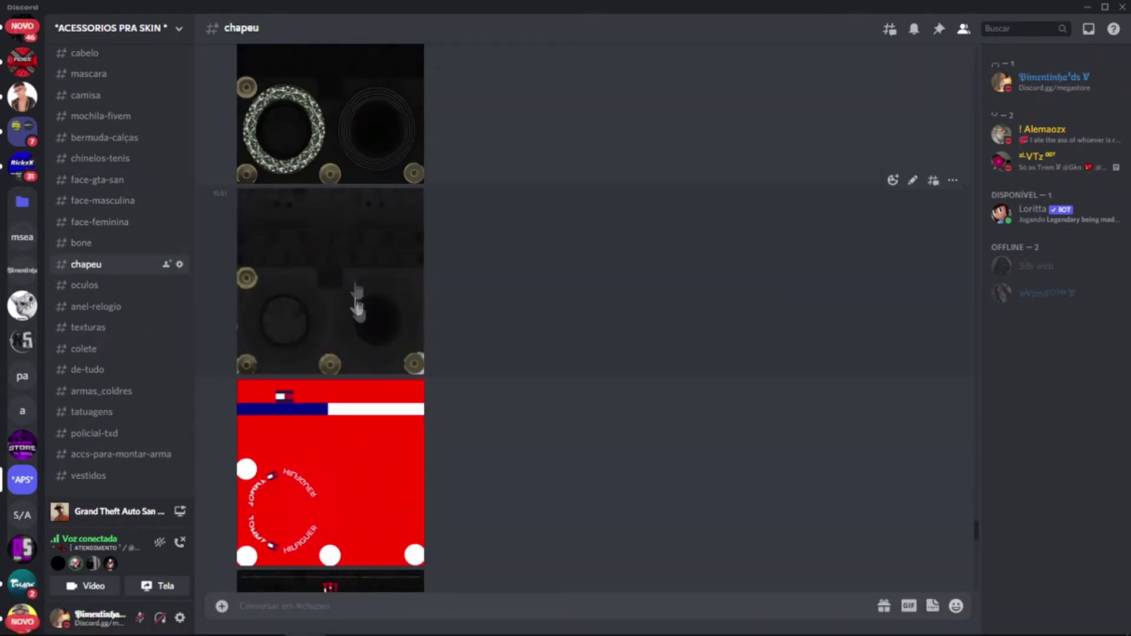
left_click(507, 286)
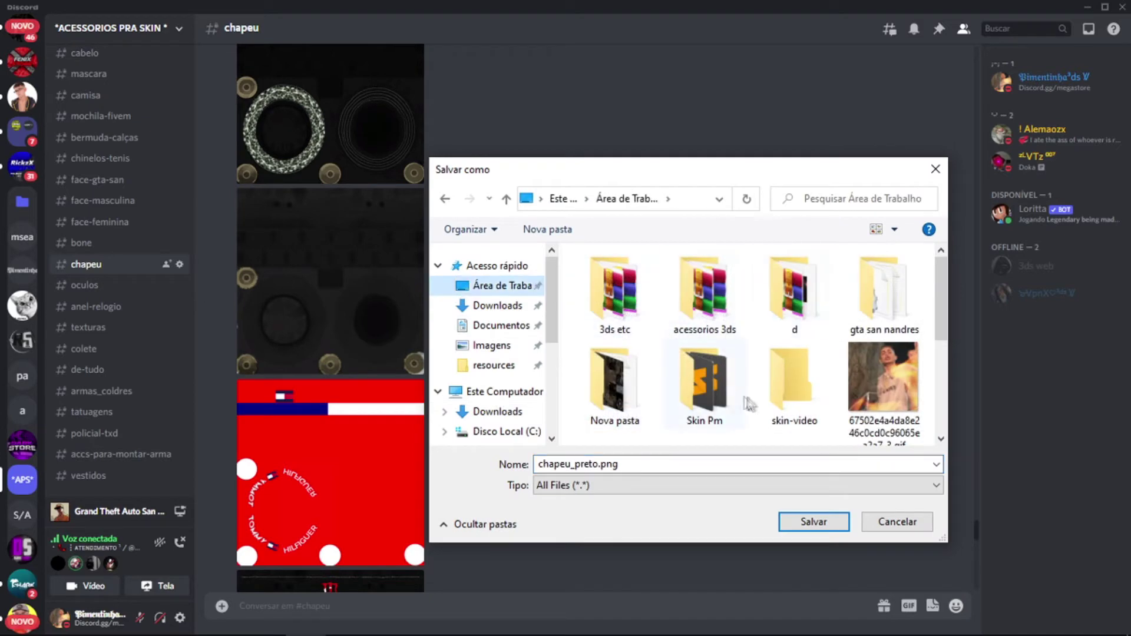
double_click(780, 414)
key("Return")
Minimize the open windows and open the skin-video folder on the desktop
left_click(1087, 6)
left_click(1034, 10)
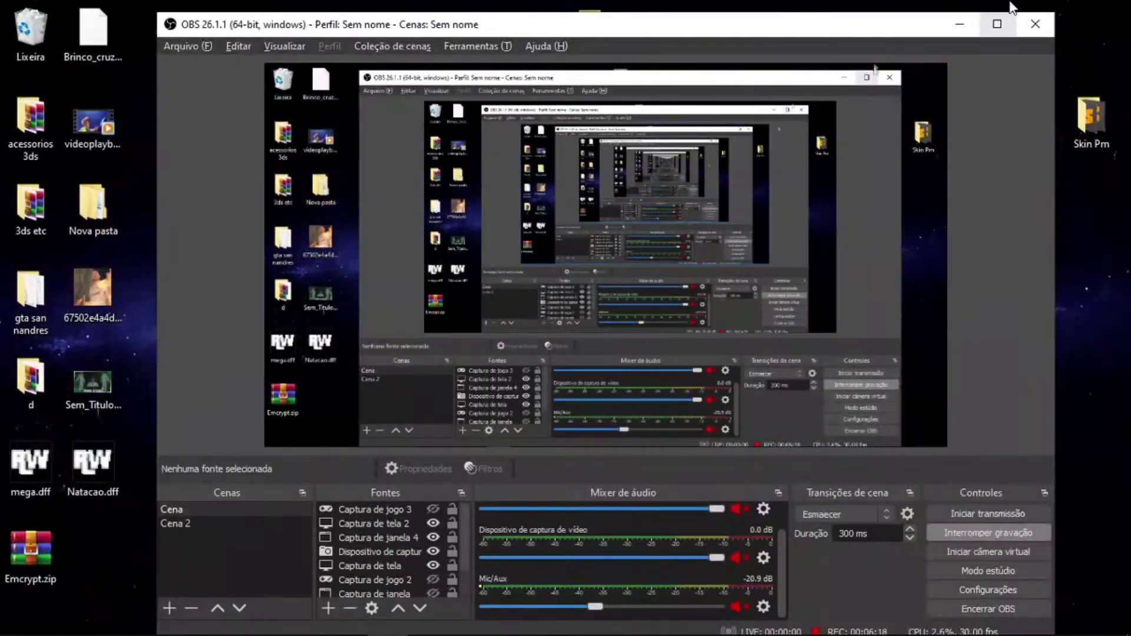
left_click(896, 5)
double_click(596, 35)
key("alt+Tab")
Orbit the character in 3ds Max and open a new File Explorer window
key("alt+Tab")
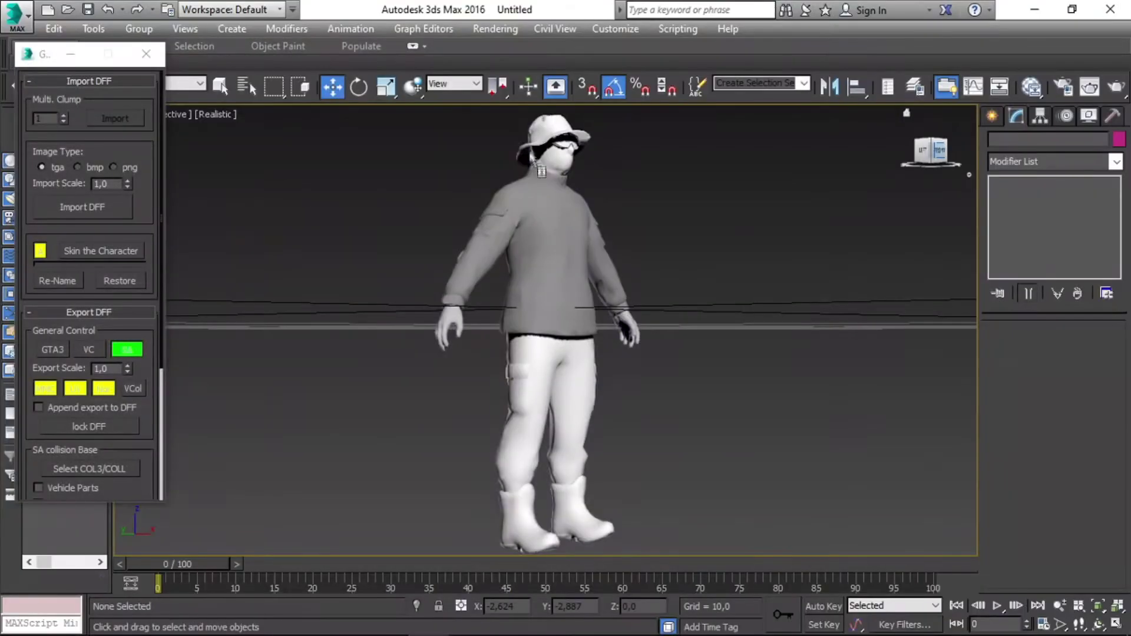
middle_click_drag(877, 154, 625, 427, "alt")
key("alt+Tab")
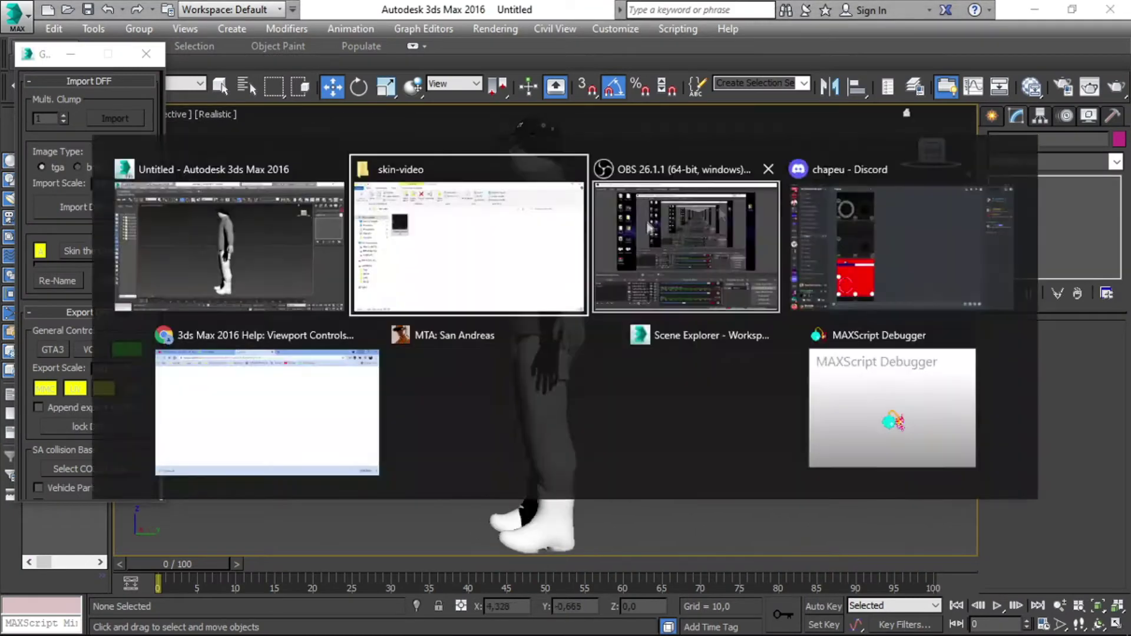
key("Escape")
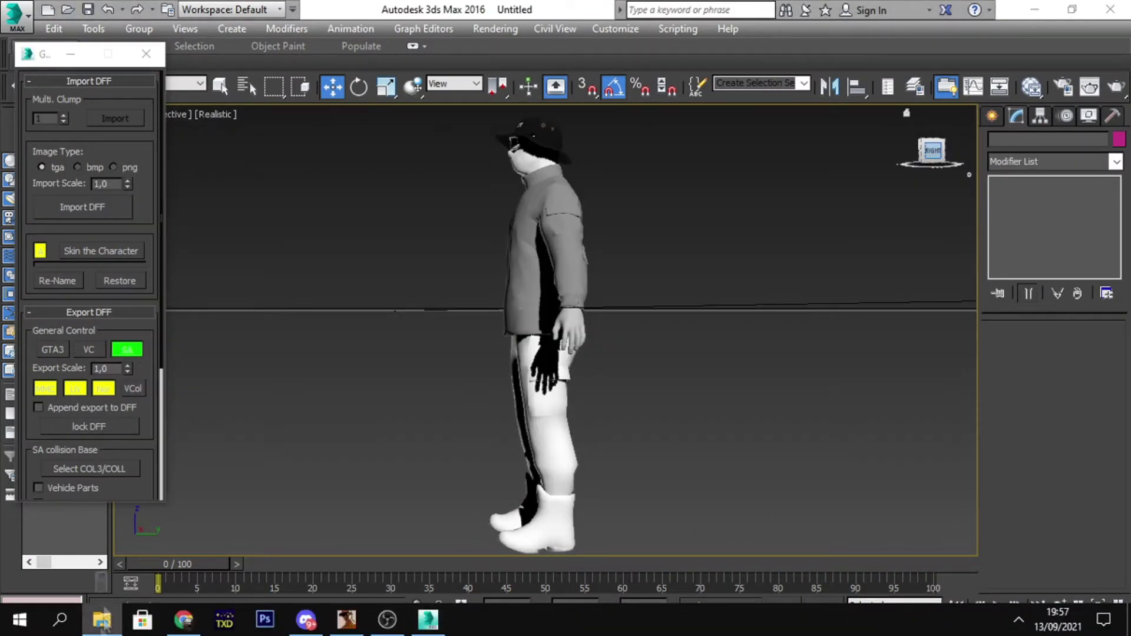
right_click(101, 619)
left_click(92, 533)
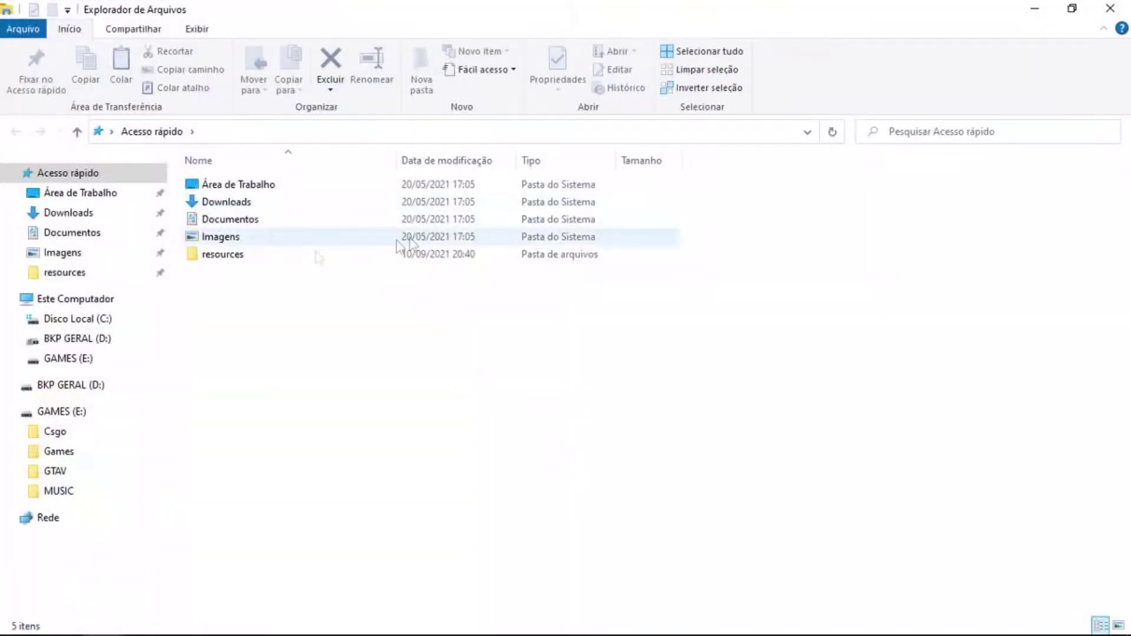
Browse to Área de Trabalho > acessorios 3ds > priv > balaclava and drag the texture onto the head
double_click(316, 184)
double_click(351, 197)
double_click(260, 379)
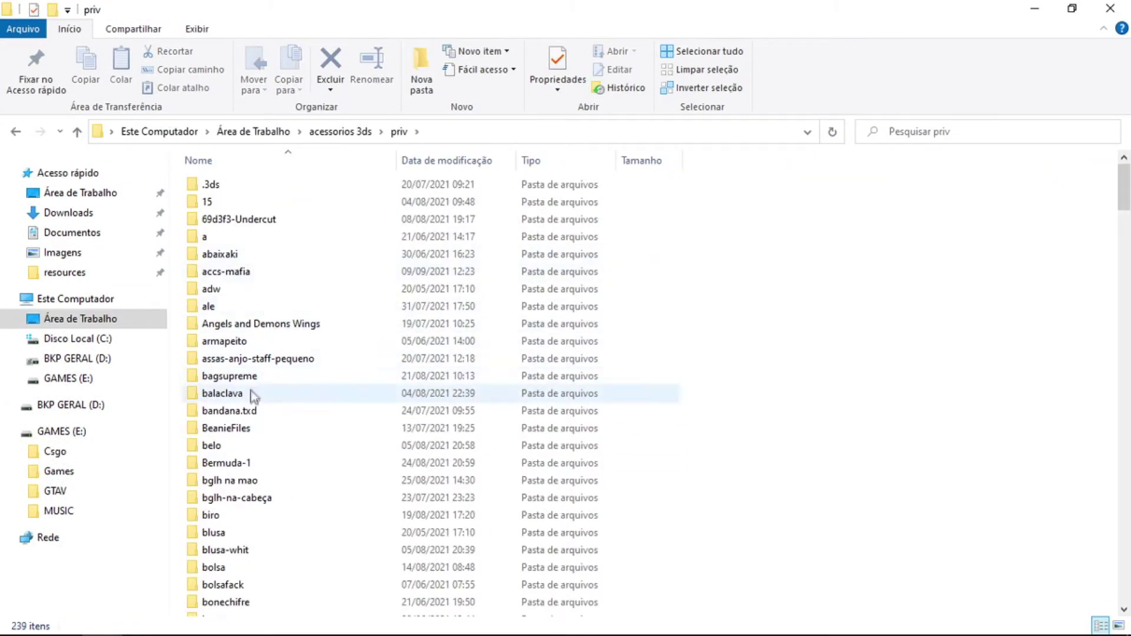
left_click_drag(328, 193, 414, 323)
left_click_drag(519, 173, 518, 173)
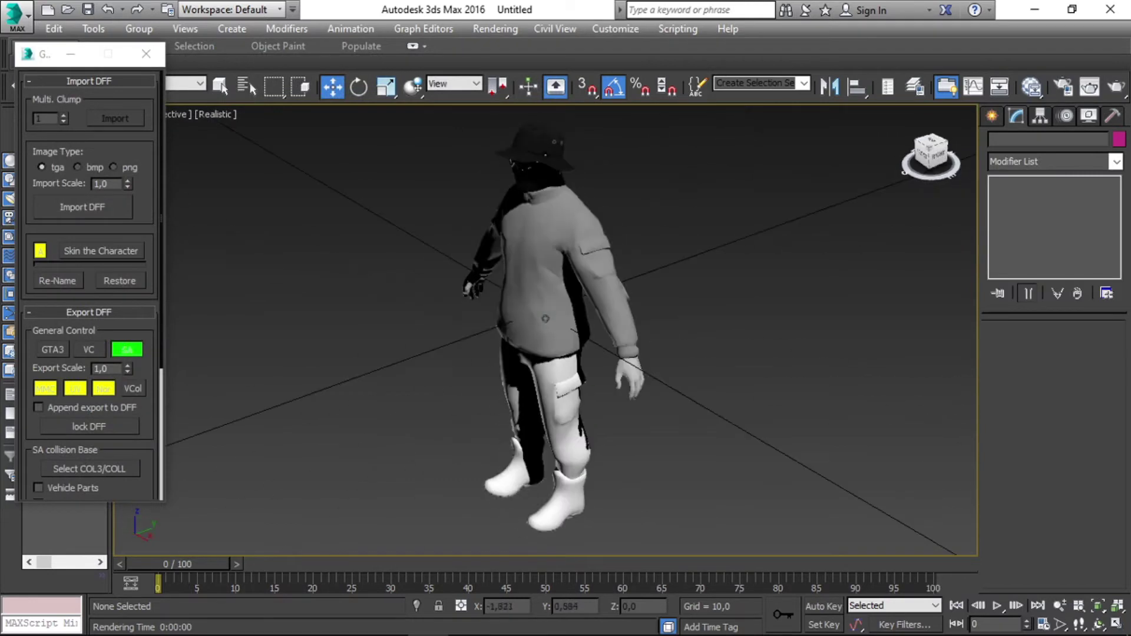
Select the goggles and inspect their vertices while orbiting around the head
left_click(520, 189)
key("z")
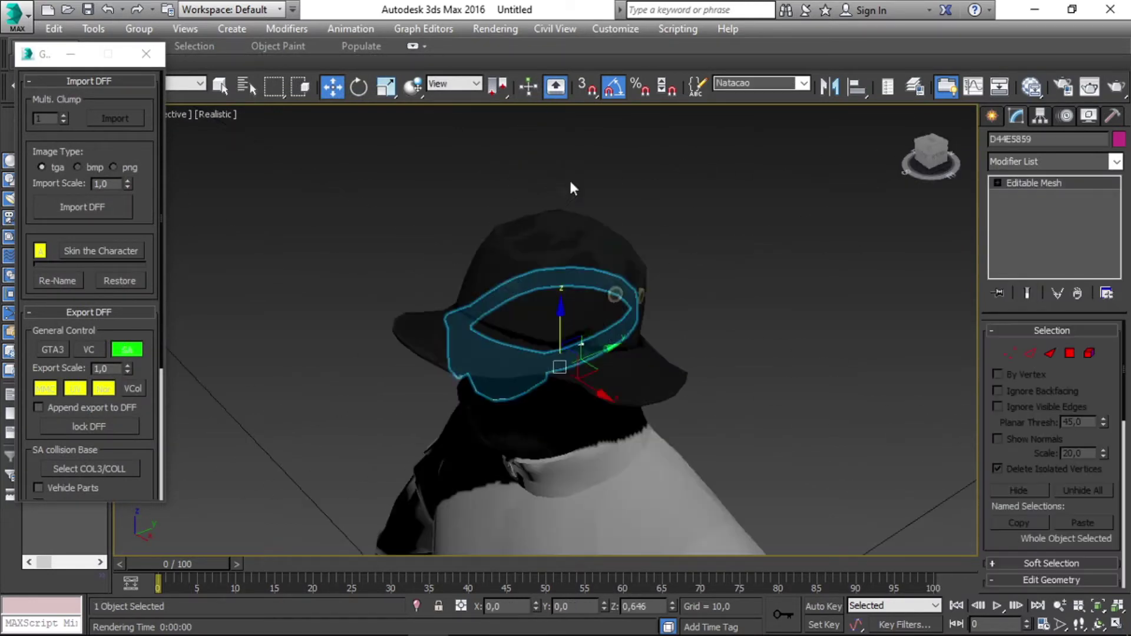
scroll(571, 184, "up", 3)
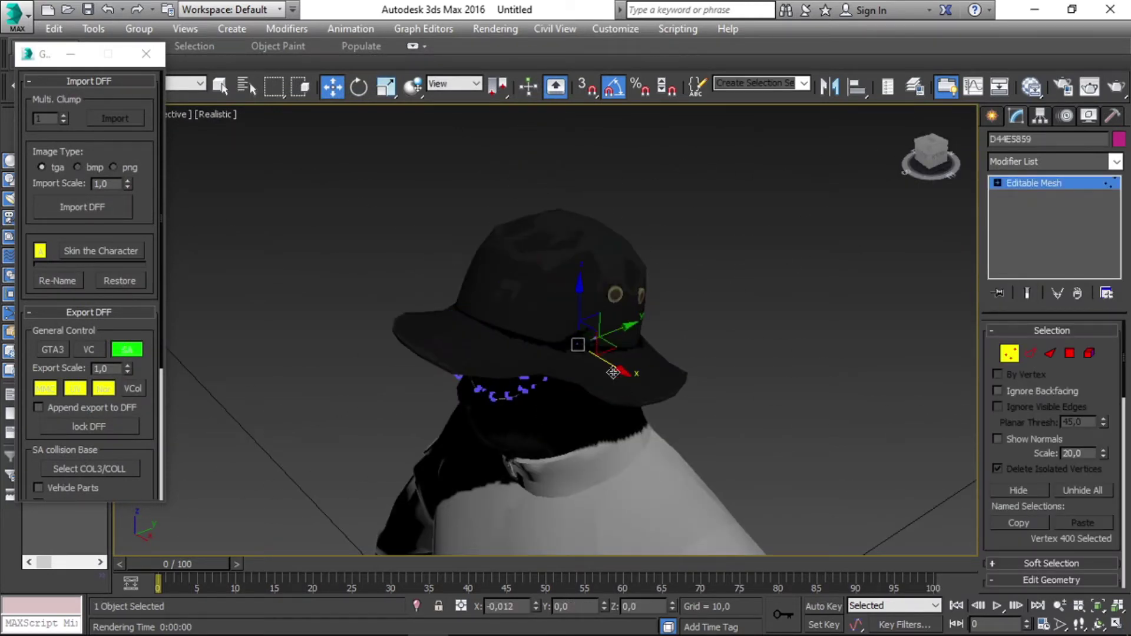
left_click(612, 373)
middle_click_drag(612, 372, 675, 342, "alt")
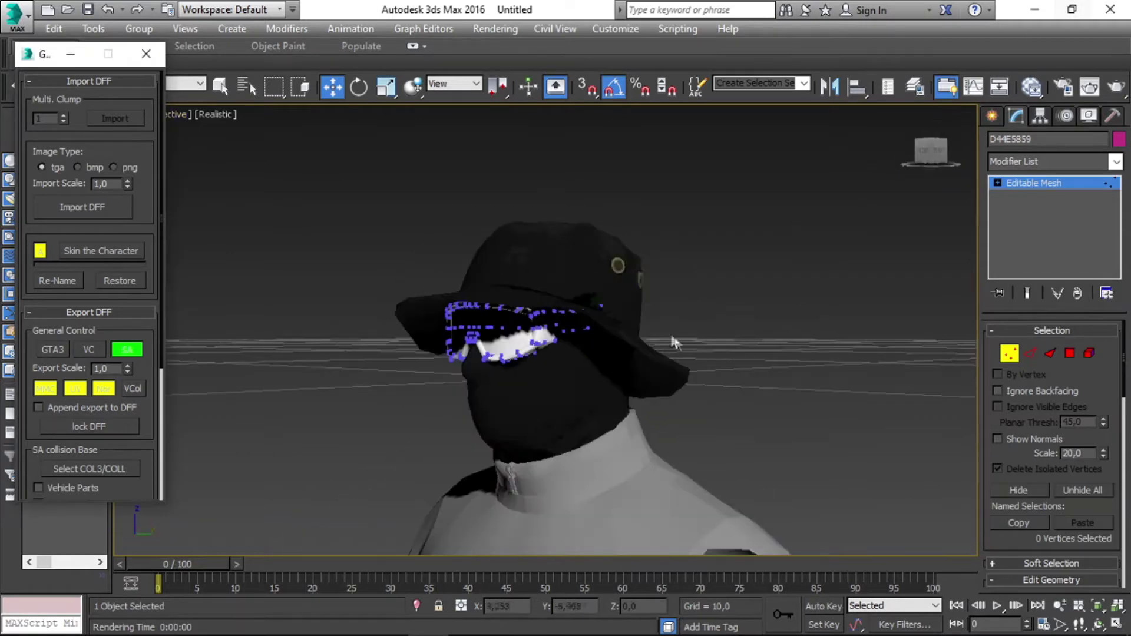
left_click(1031, 184)
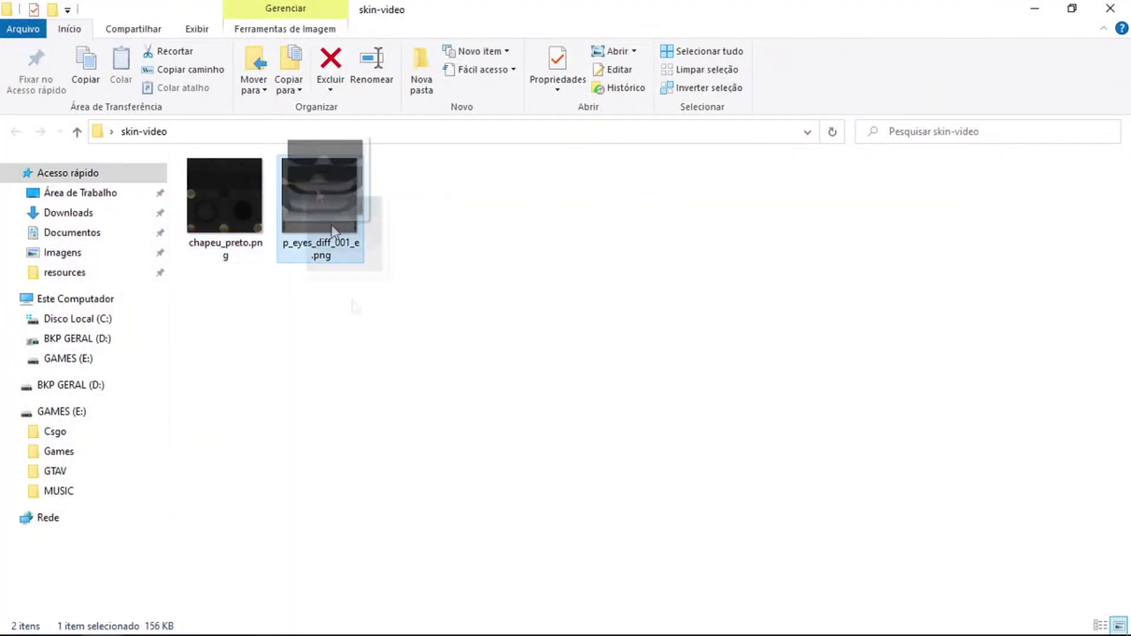
Drop the balaclava texture onto the model, render a preview, and close it
key("alt+Tab")
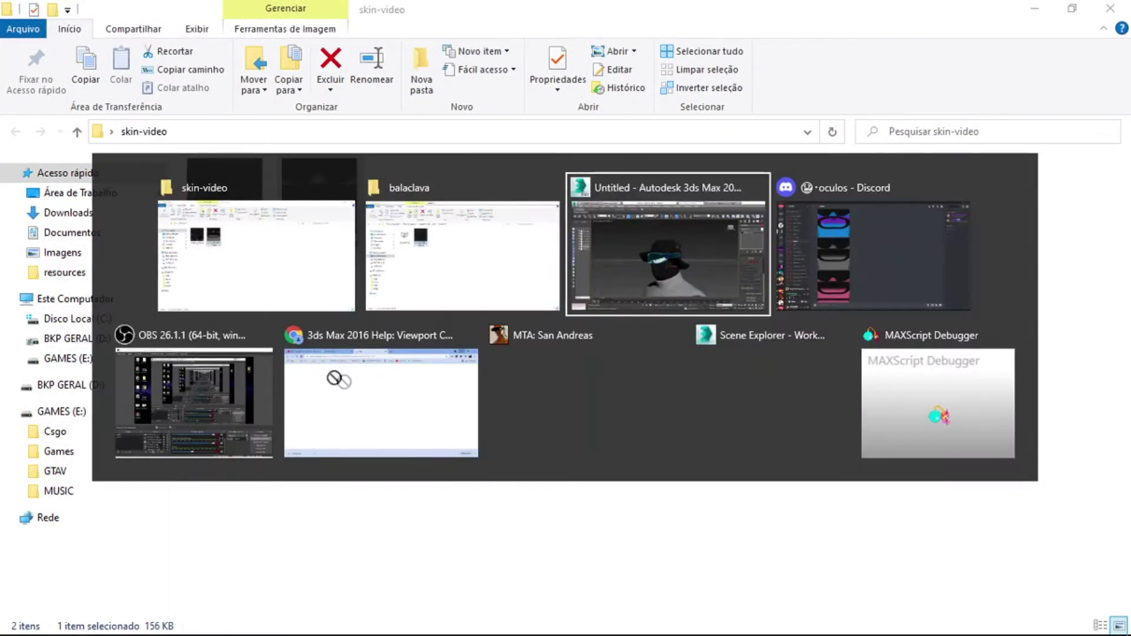
left_click_drag(333, 230, 449, 376)
key("shift+q")
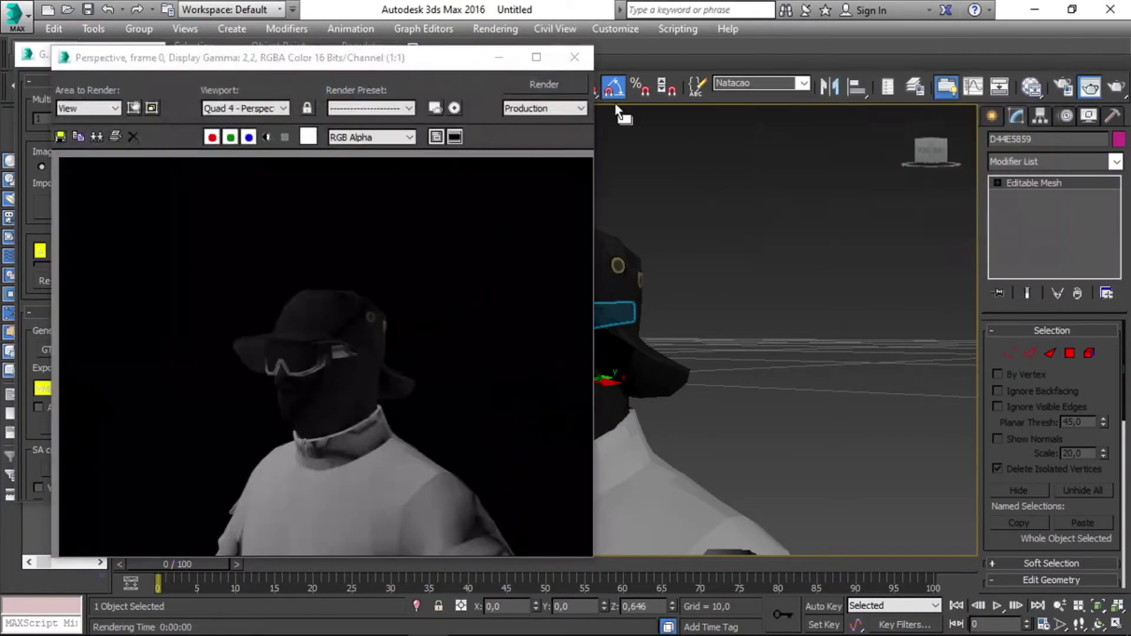
left_click(574, 57)
left_click_drag(929, 150, 934, 156)
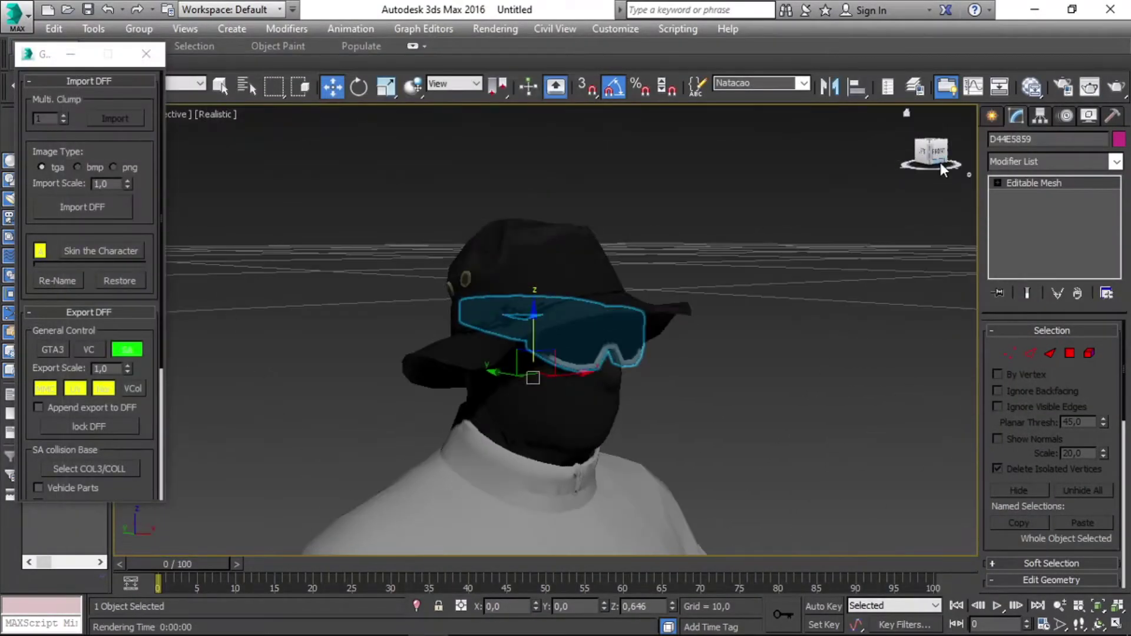
scroll(795, 421, "down", 5)
Apply the dark calsasss.png texture from calça-tipo-pm to the character's pants
key("alt+Tab")
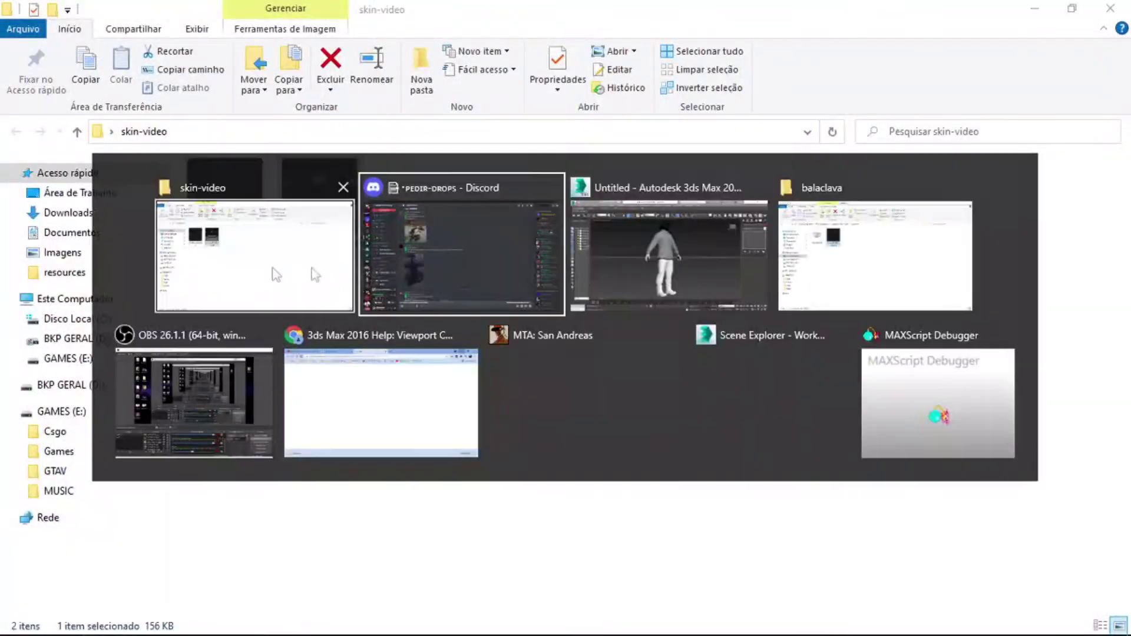
left_click(77, 131)
scroll(460, 335, "down", 10)
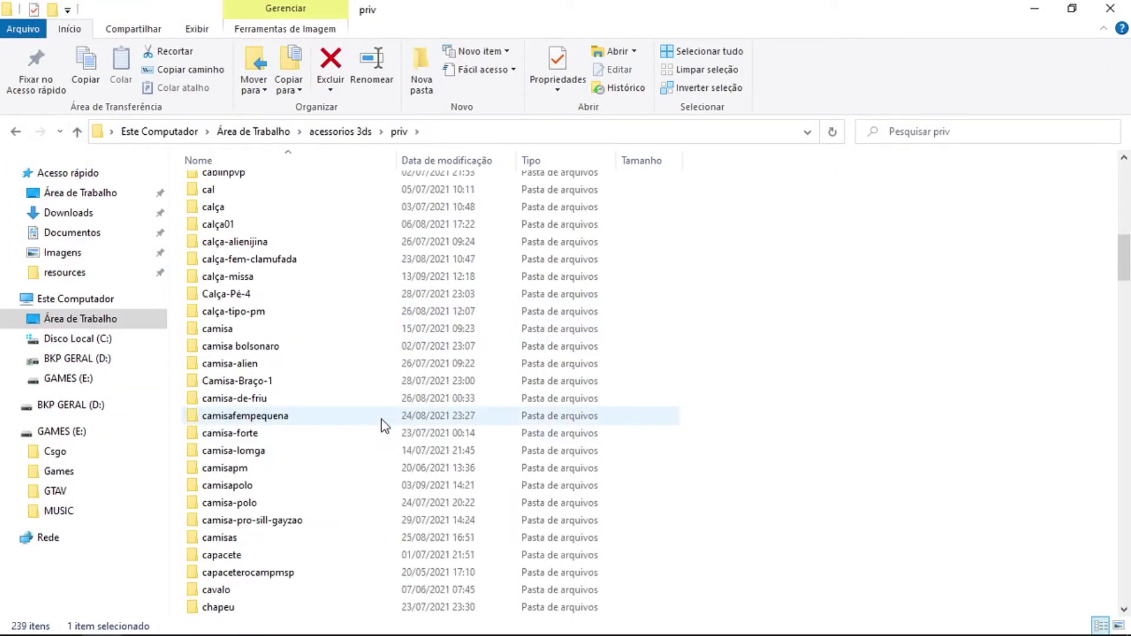
scroll(381, 419, "down", 4)
scroll(344, 404, "down", 7)
scroll(343, 419, "up", 5)
scroll(344, 419, "up", 2)
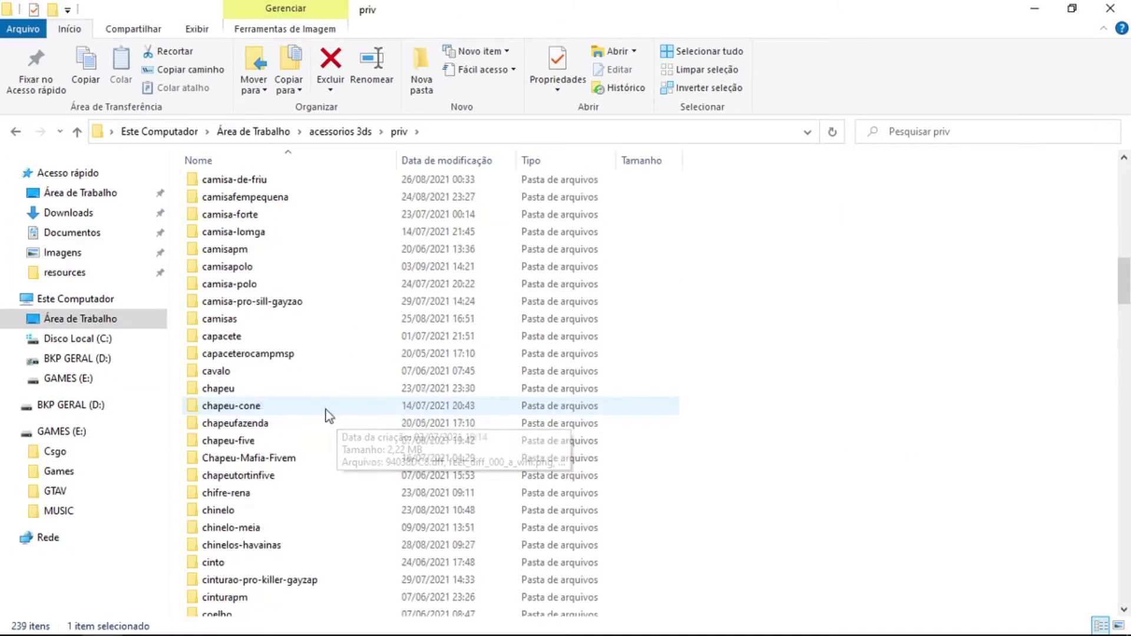
scroll(257, 358, "up", 2)
scroll(275, 469, "up", 1)
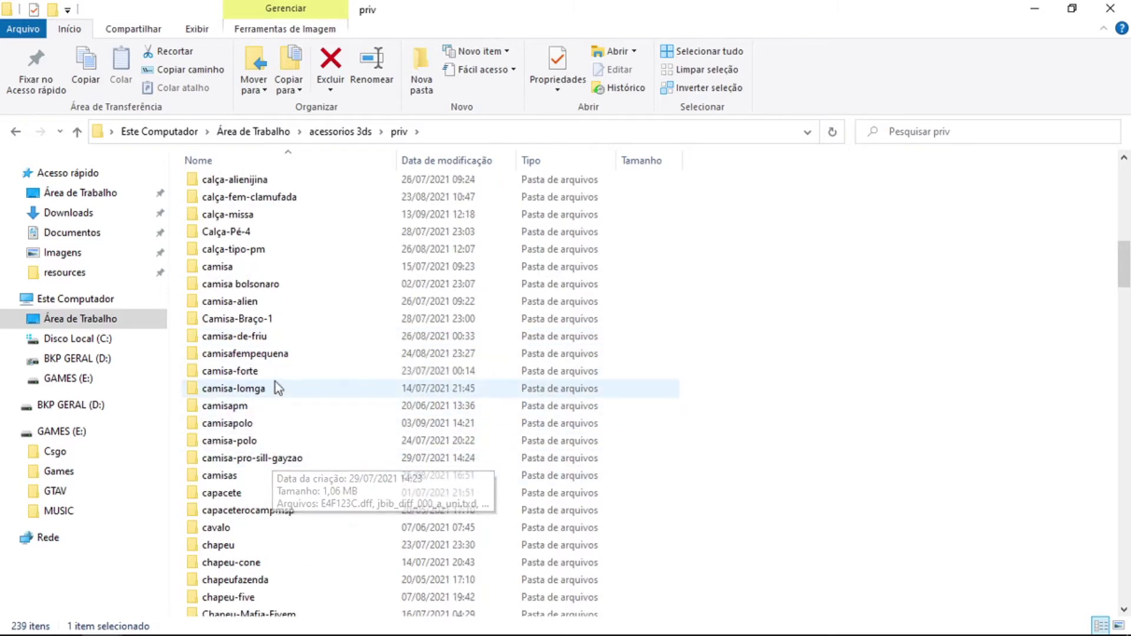
scroll(273, 353, "up", 2)
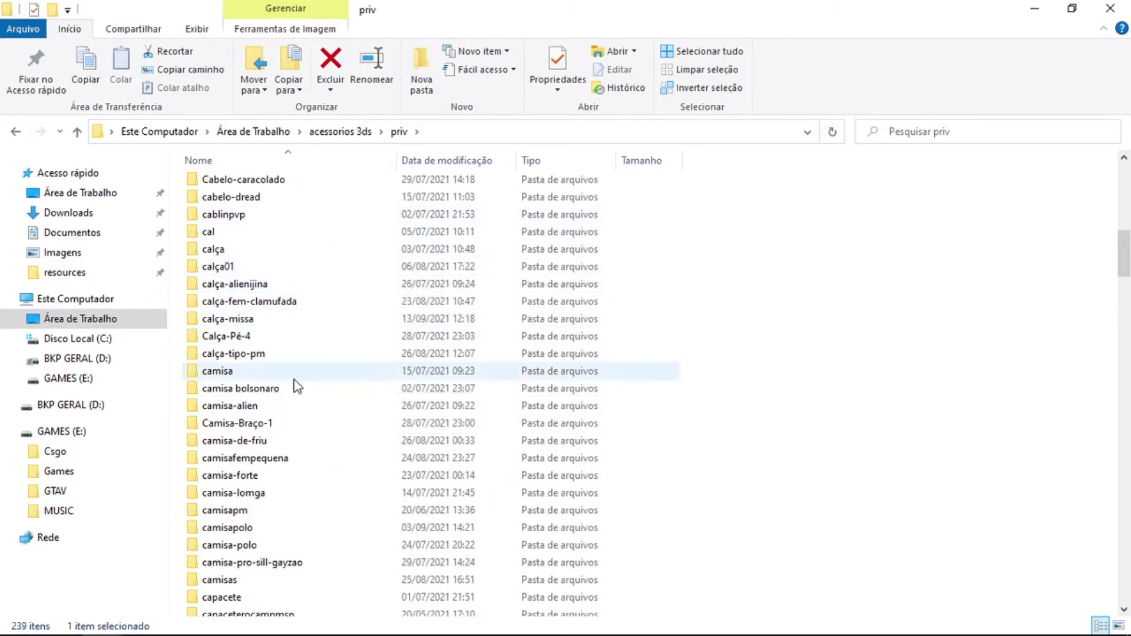
double_click(288, 360)
left_click(310, 215)
key("alt+Tab")
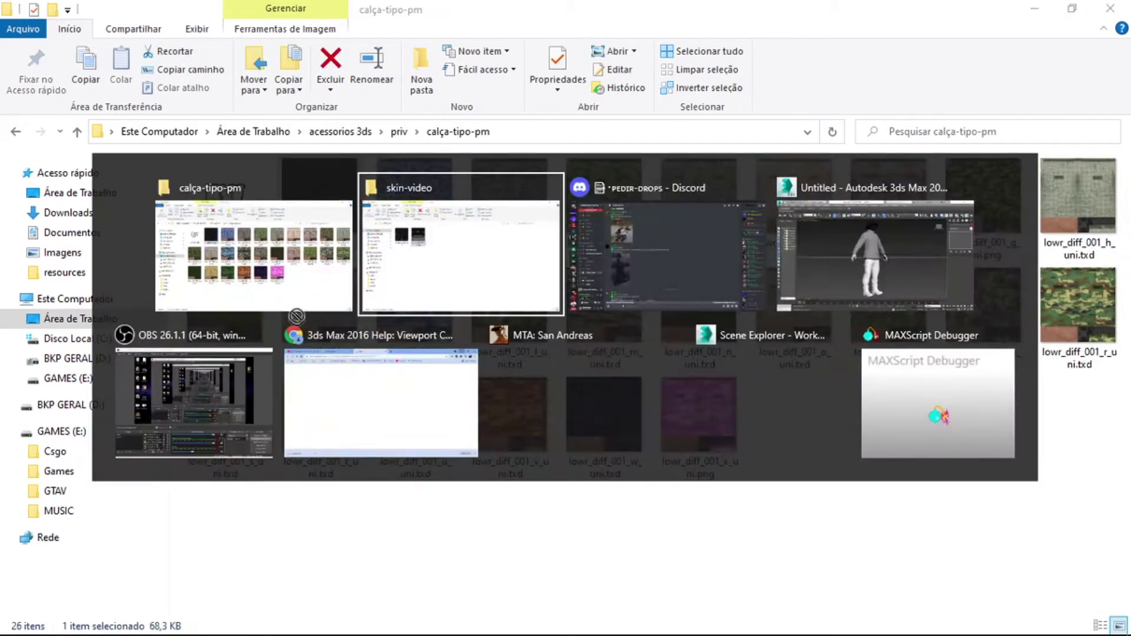
left_click_drag(534, 409, 534, 409)
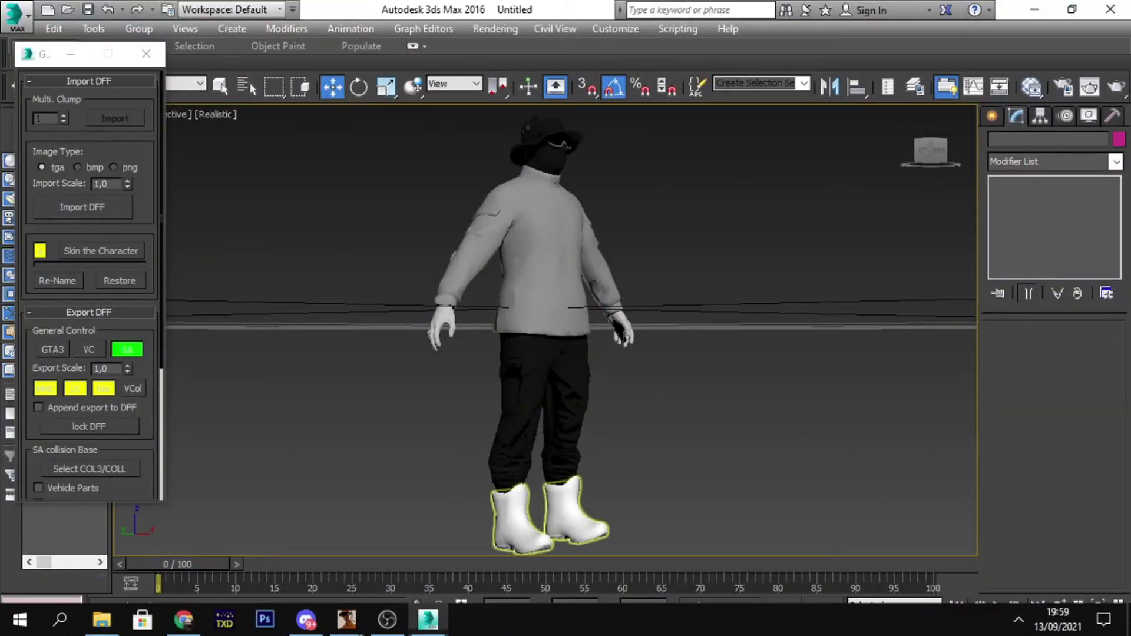
Copy calsasss.png from calça-tipo-pm into the skin-video folder
key("alt+Tab")
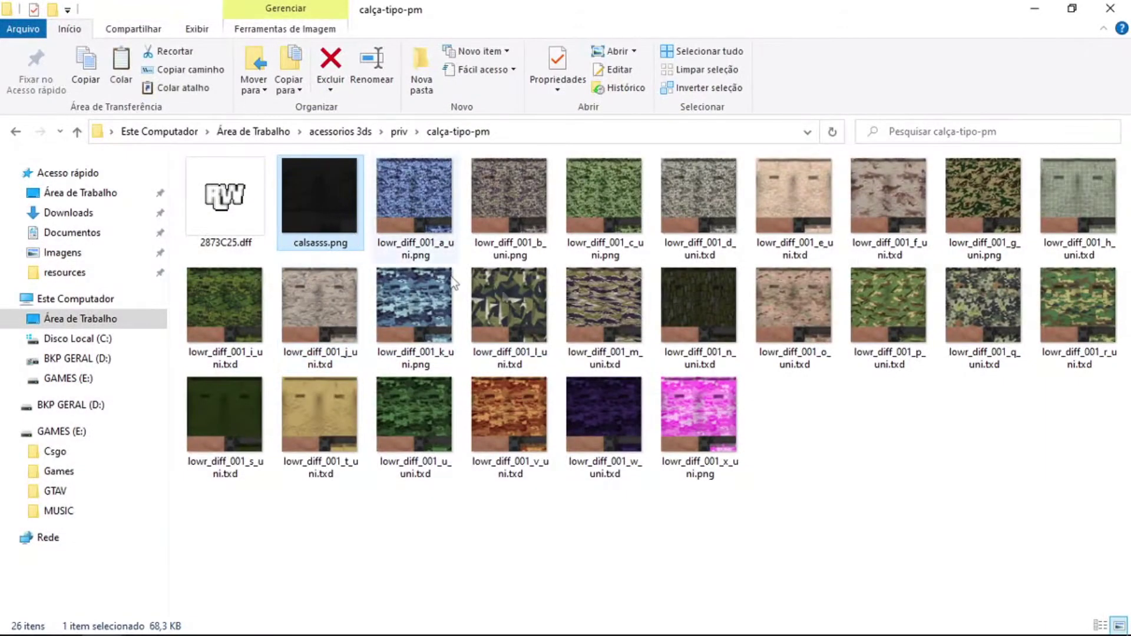
left_click(1032, 9)
key("alt+Tab")
key("ctrl+v")
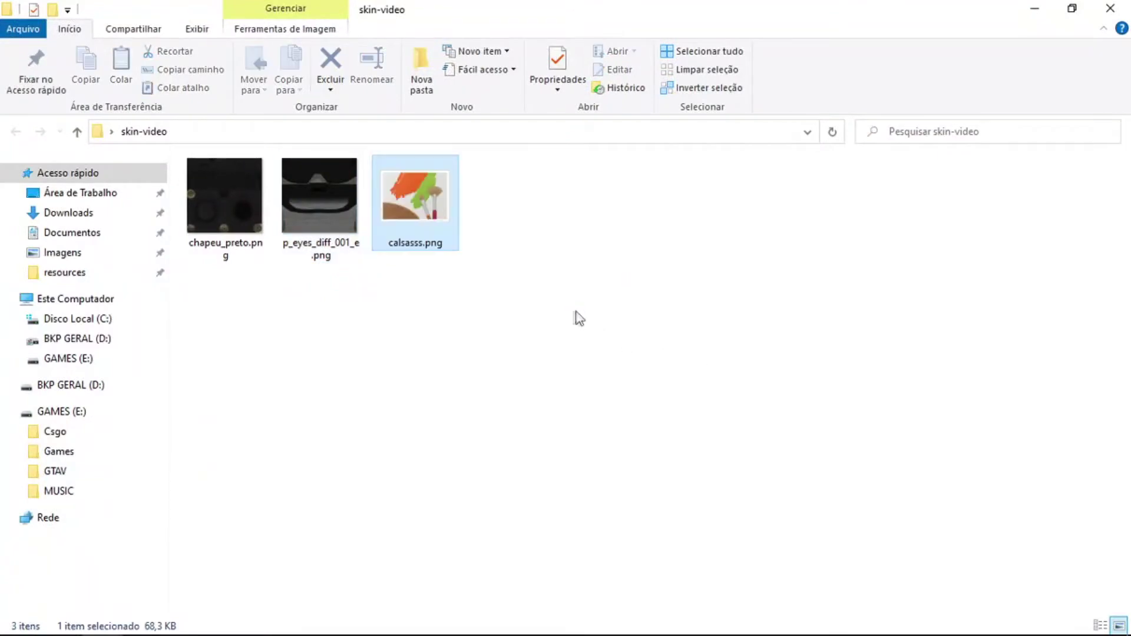
key("alt+Tab")
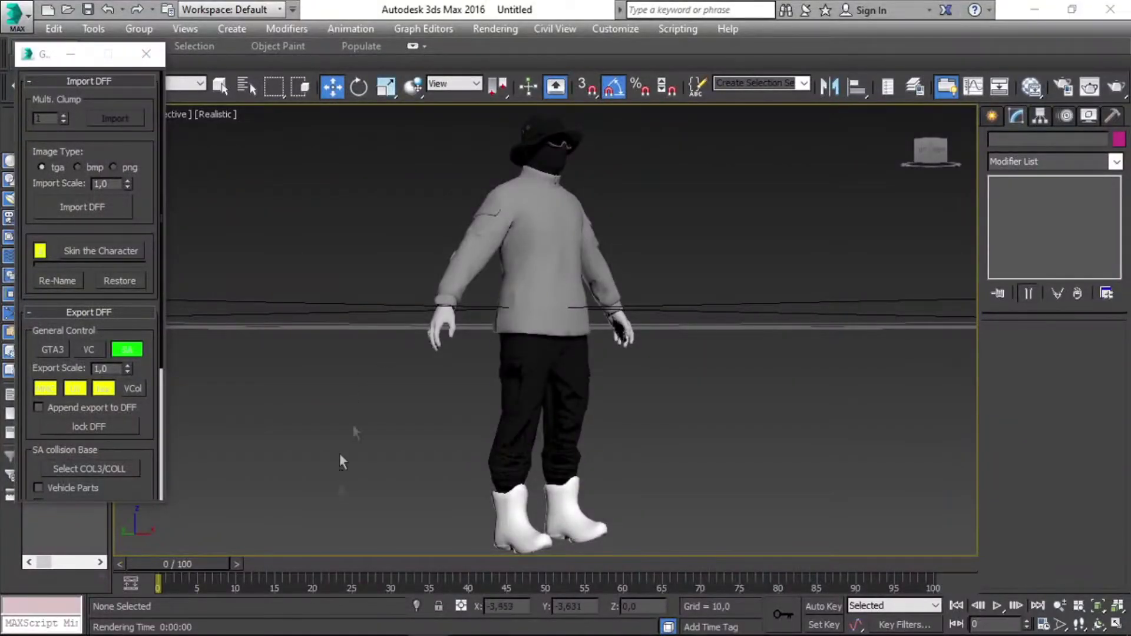
key("alt+Tab")
key("alt+Tab")
key("alt+Tab")
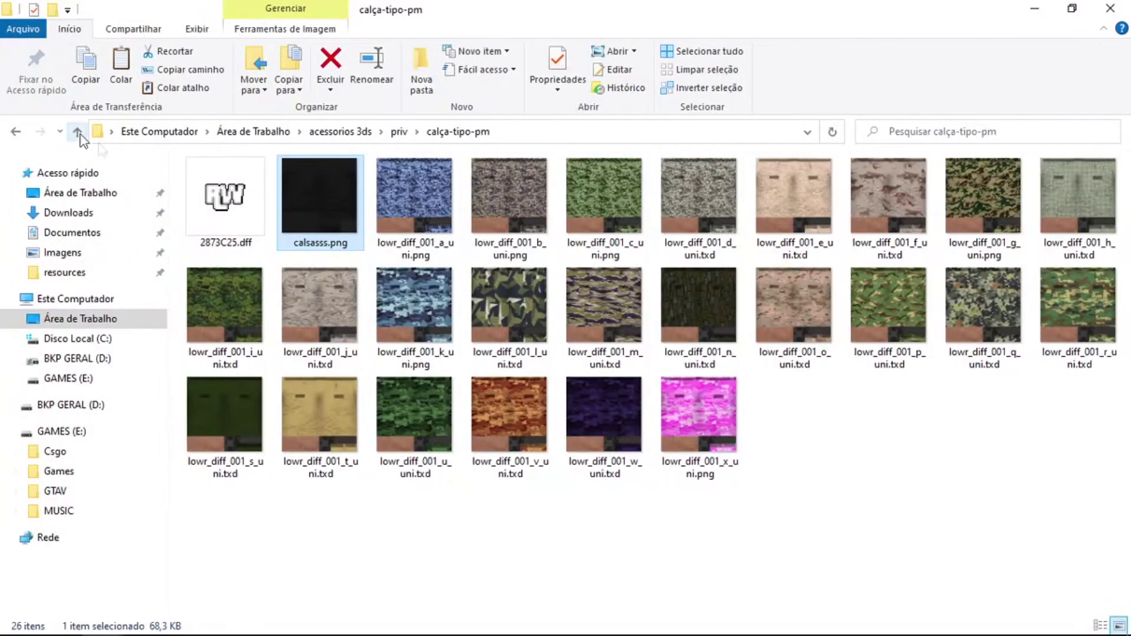
Open the camisapm folder and paste the shirt texture fewfwf.png into skin-video
left_click(78, 131)
scroll(340, 483, "down", 3)
scroll(330, 413, "down", 2)
scroll(322, 318, "down", 1)
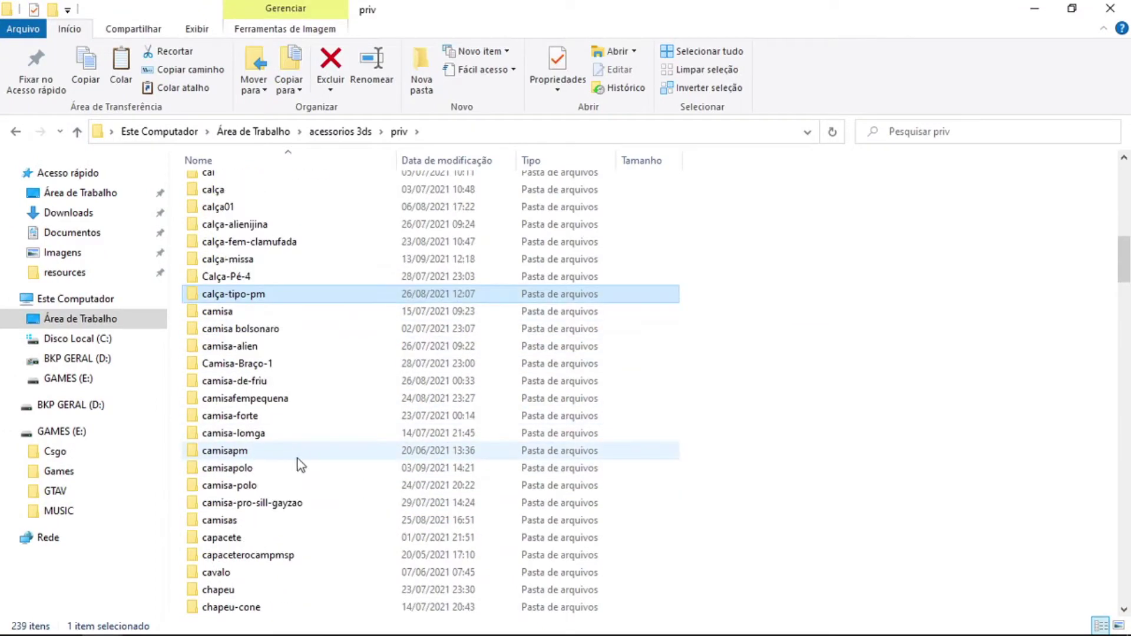
scroll(300, 466, "down", 1)
double_click(269, 399)
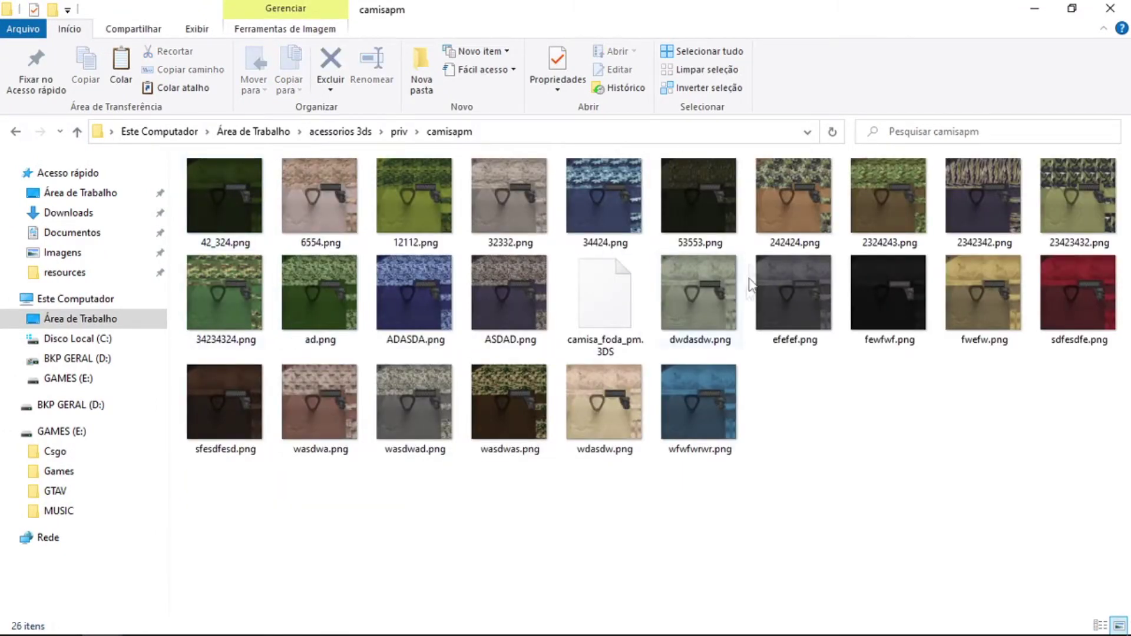
key("alt+Tab")
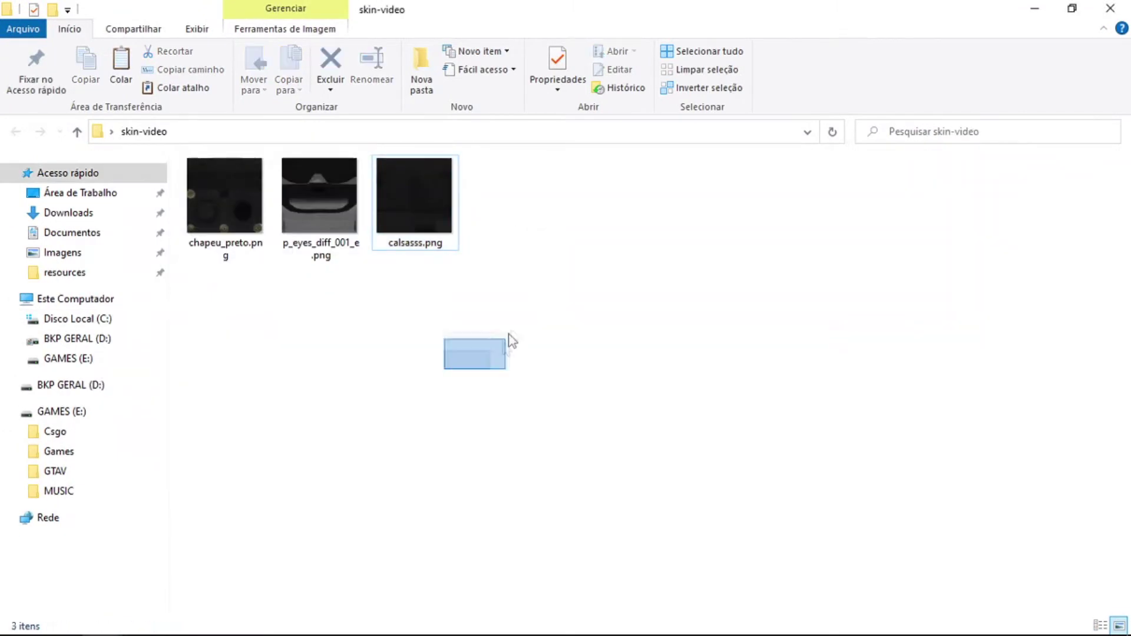
key("ctrl+v")
Carry the shirt texture over to 3ds Max and turn the view around the character
left_click_drag(540, 224, 416, 335)
key("alt+Tab")
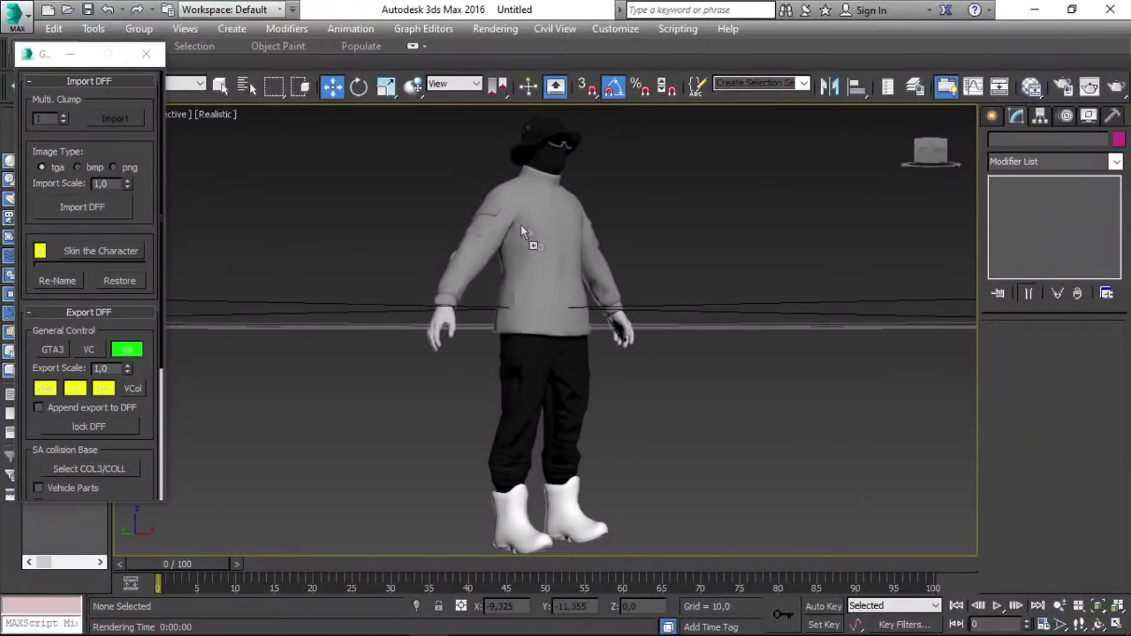
left_click(939, 154)
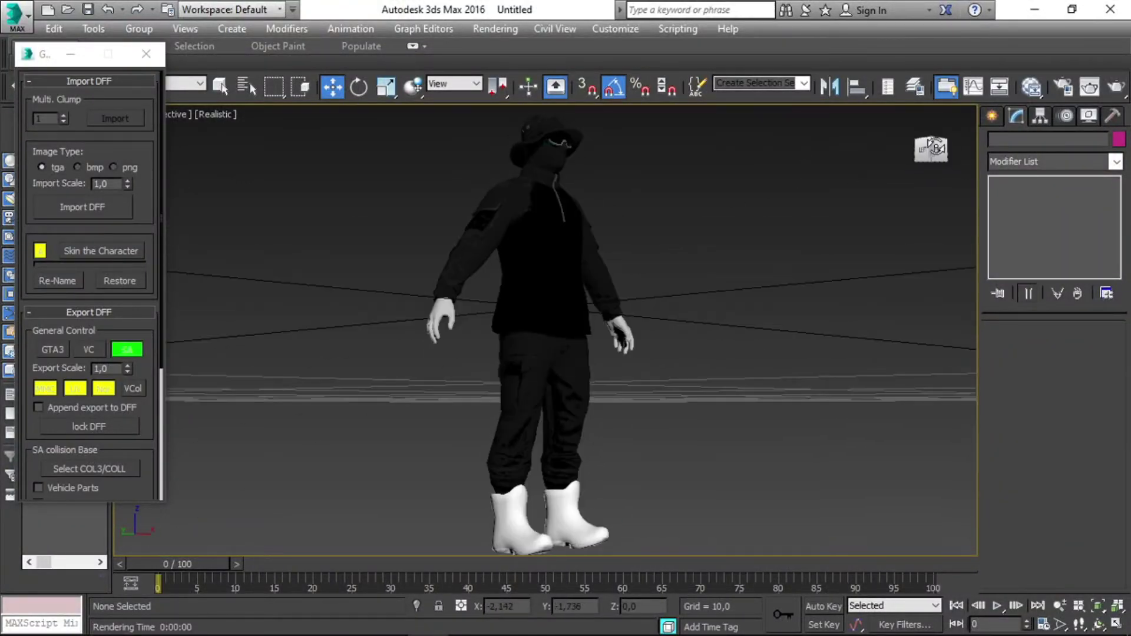
left_click(935, 154)
Copy feet_diff_001_a_uni.png from bota-pm-mas into skin-video and apply it to the character's boots
key("alt+Tab")
key("Tab")
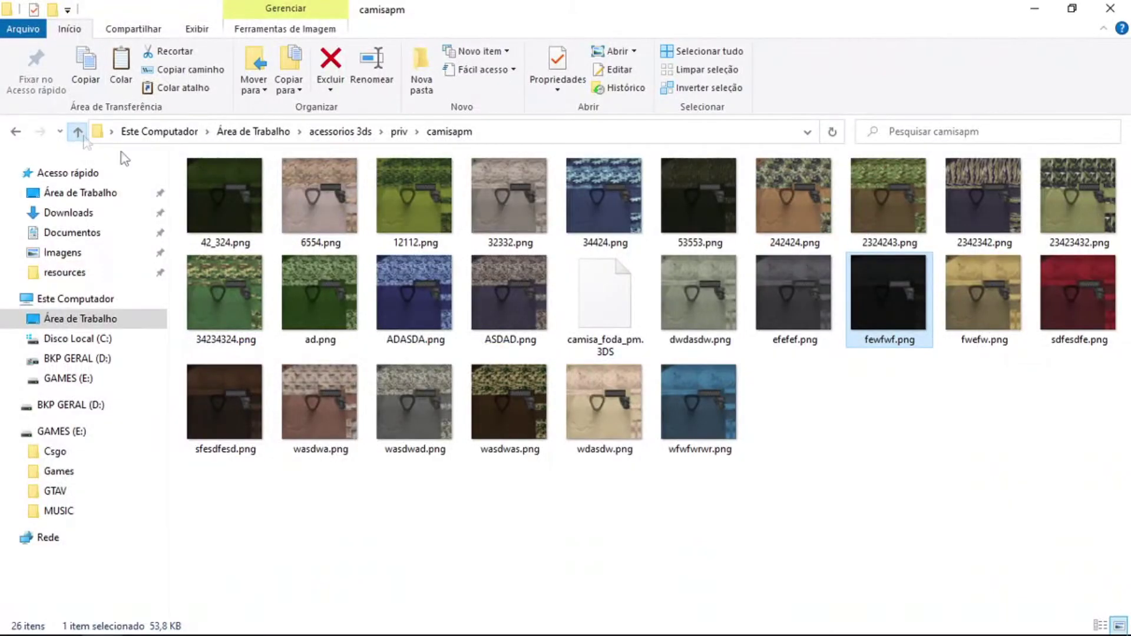
left_click(77, 132)
scroll(353, 354, "down", 7)
scroll(334, 355, "up", 2)
scroll(335, 330, "up", 10)
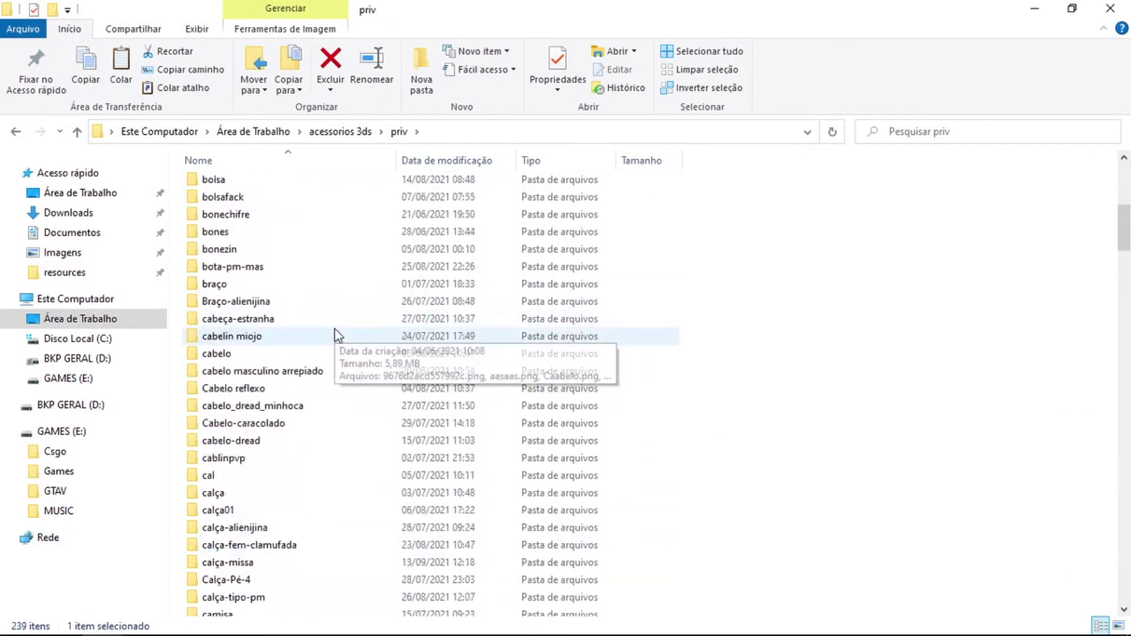
scroll(275, 391, "up", 6)
scroll(309, 427, "down", 2)
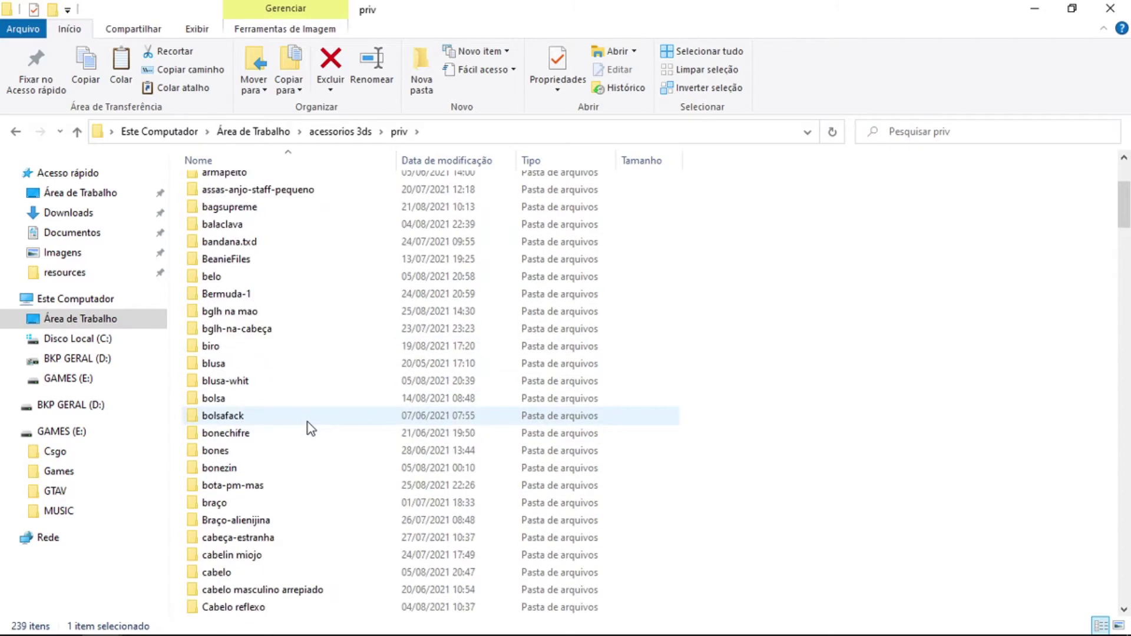
double_click(258, 482)
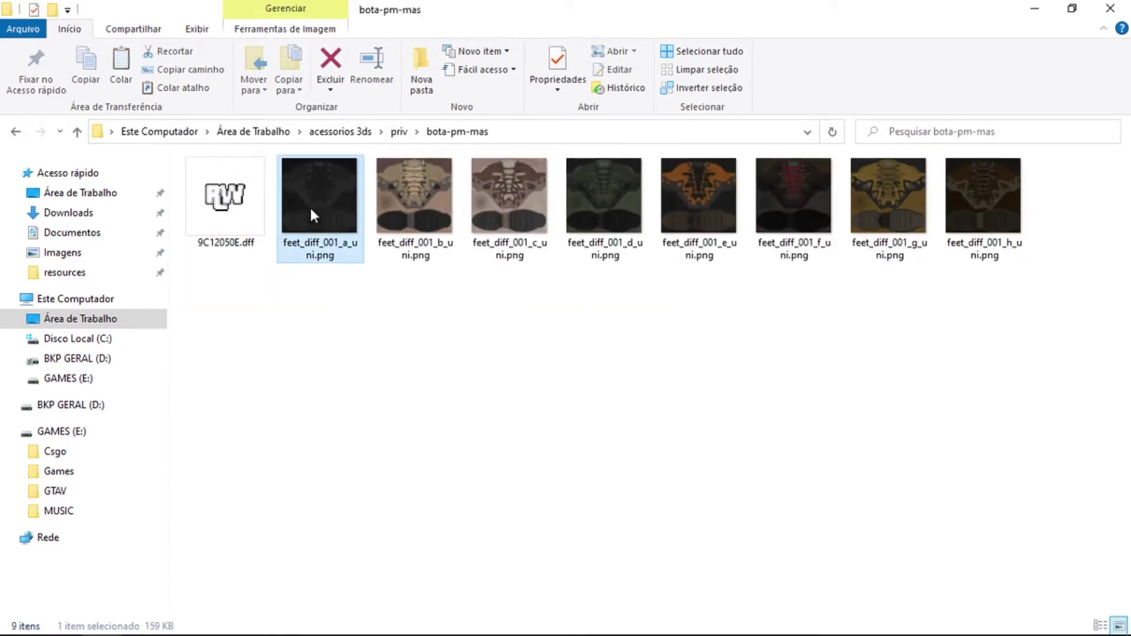
key("alt+Tab")
left_click_drag(524, 373, 588, 350)
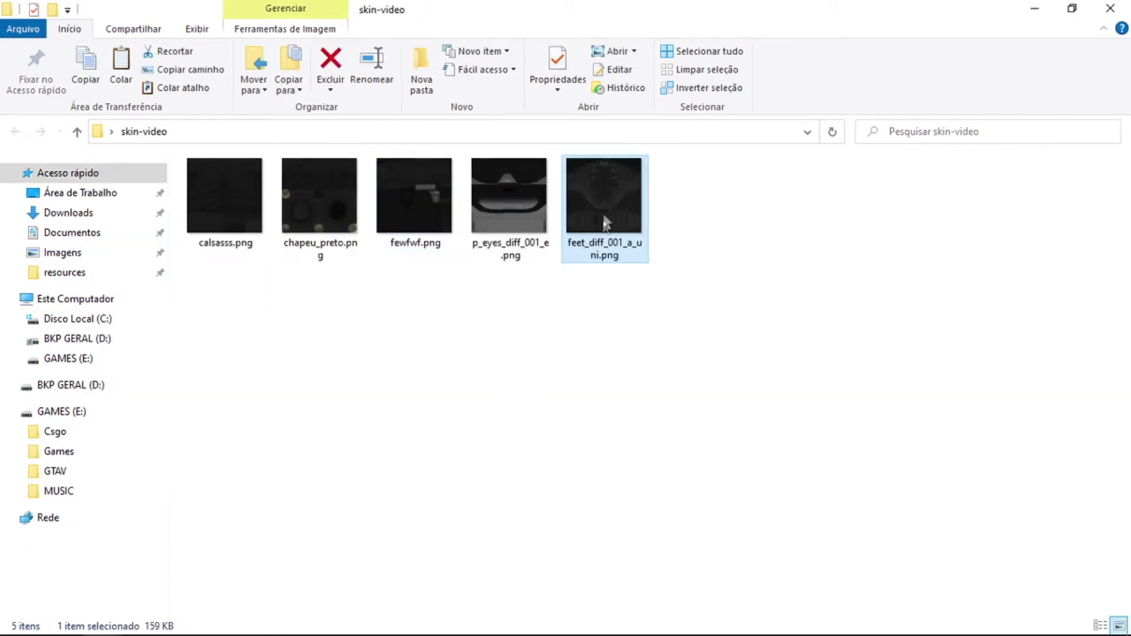
key("alt+Tab")
key("alt+Tab")
left_click_drag(436, 368, 527, 412)
key("alt+Tab")
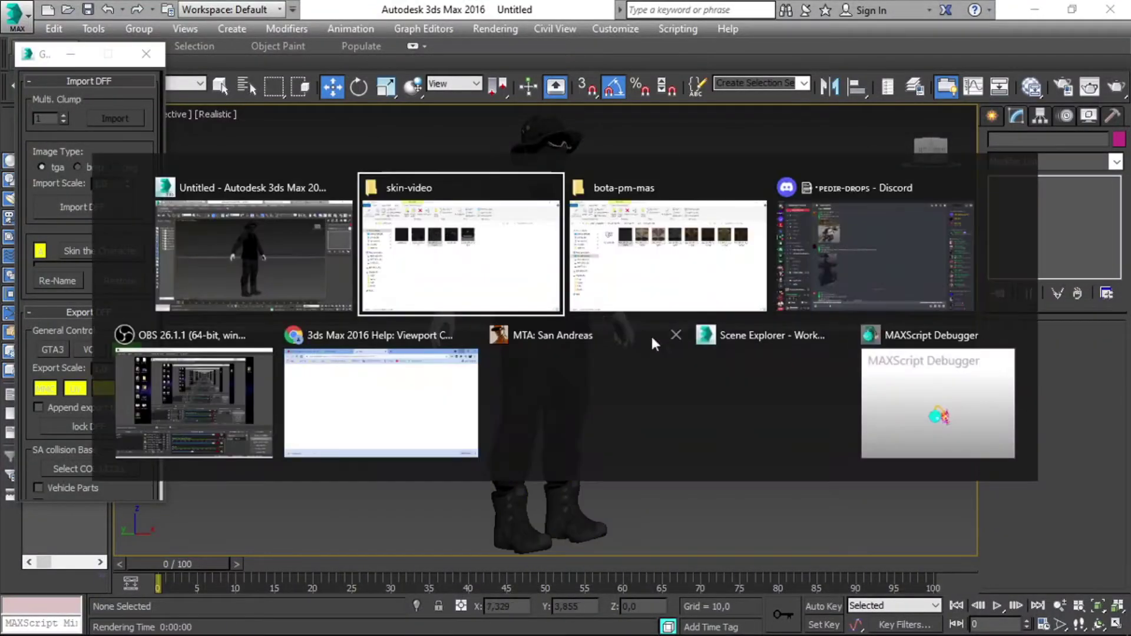
Copy 1i.png from Texturas > Sem Camisa into skin-video and apply it to the character's hands
left_click(78, 132)
left_click(79, 131)
left_click(79, 132)
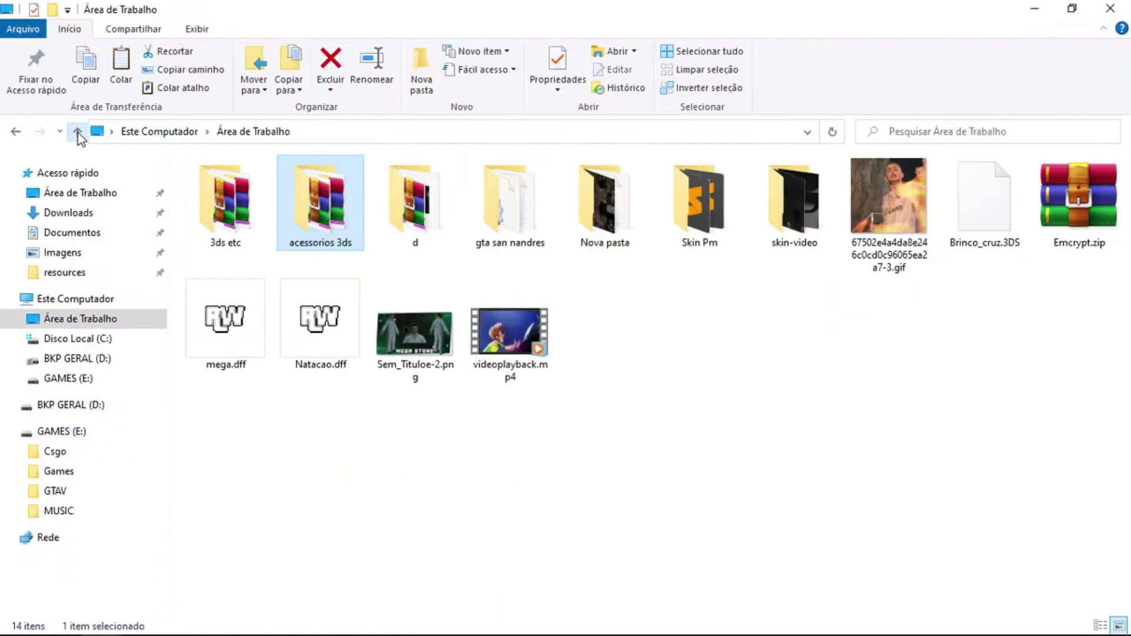
double_click(307, 250)
double_click(232, 480)
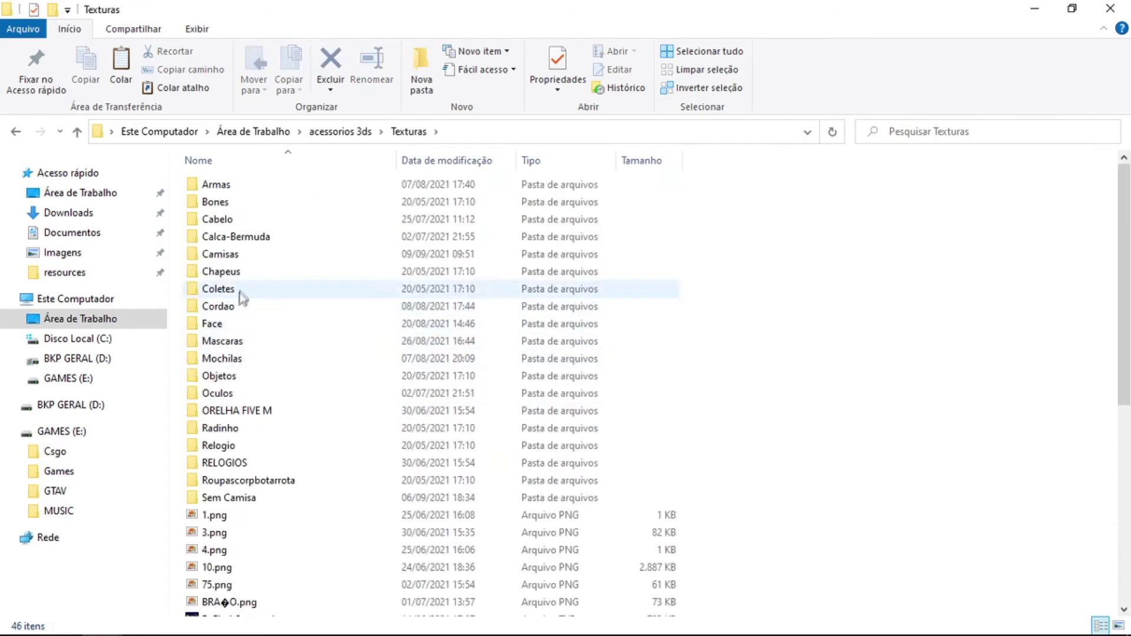
double_click(233, 498)
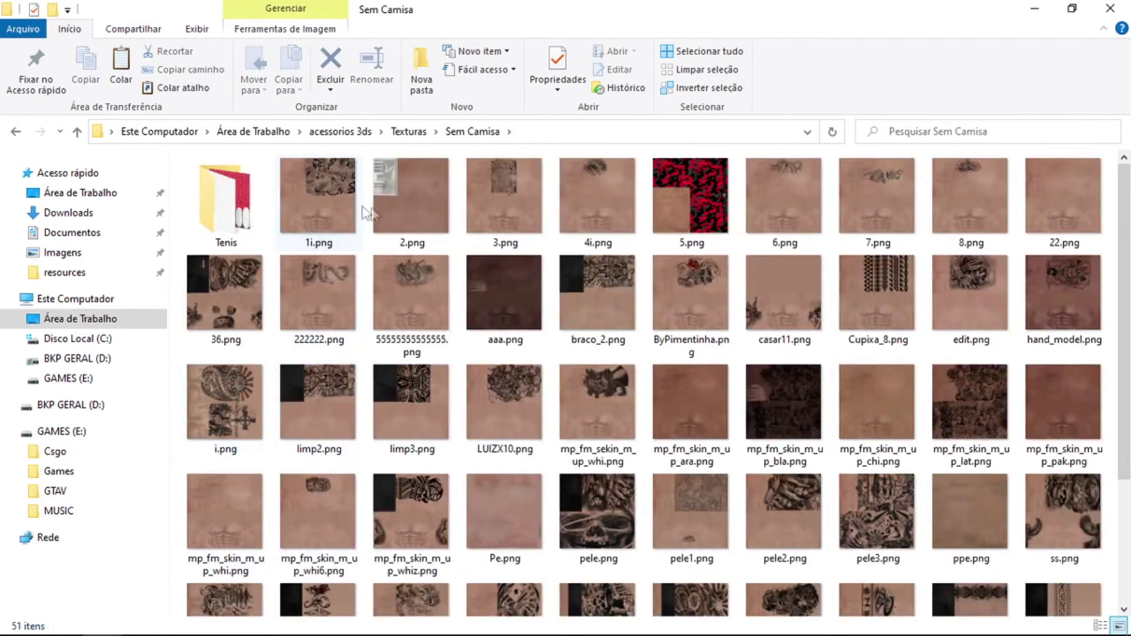
left_click(331, 190)
key("alt+Tab")
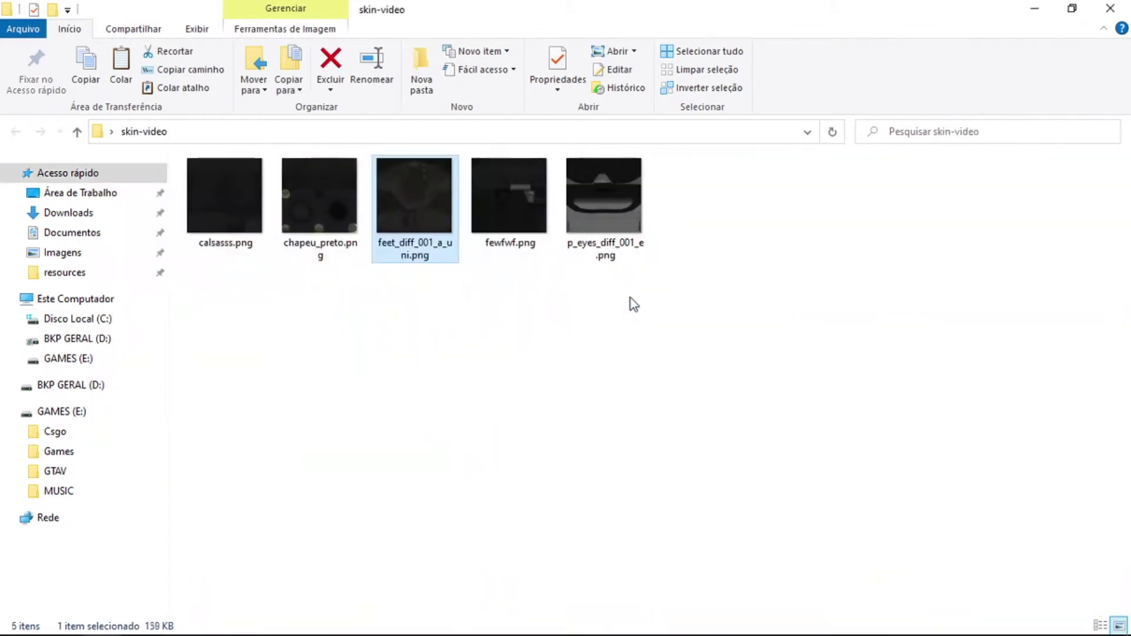
mouse_move(268, 368)
left_mouse_down()
mouse_move(698, 215)
mouse_move(412, 416)
left_mouse_up()
key("alt+Tab")
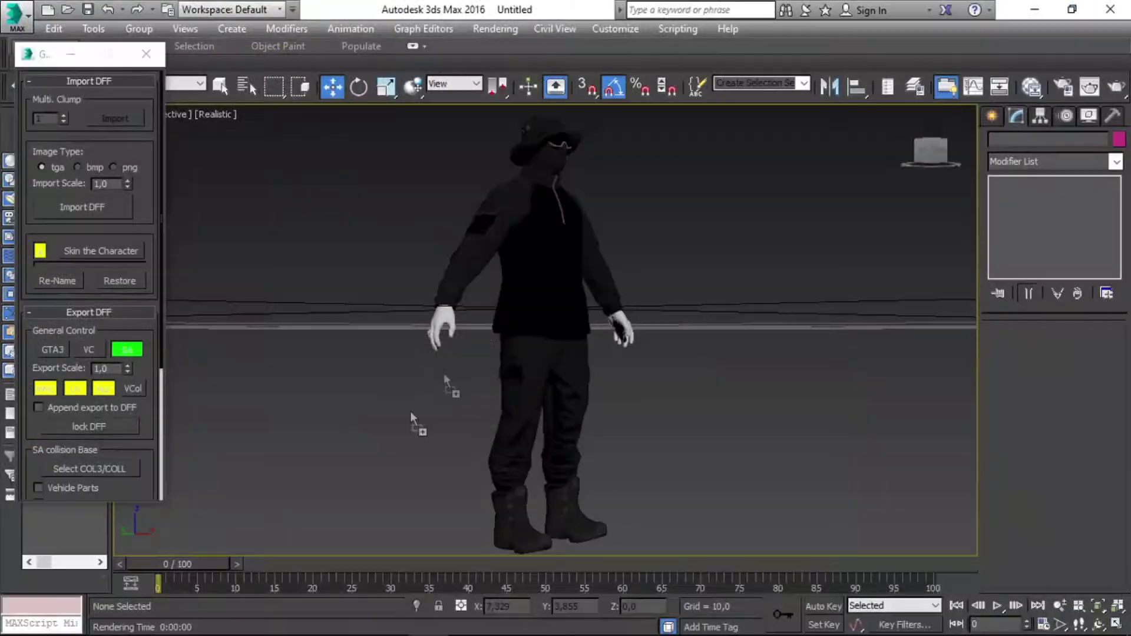
left_click_drag(441, 324, 443, 327)
key("alt+Tab")
key("Tab")
key("Tab")
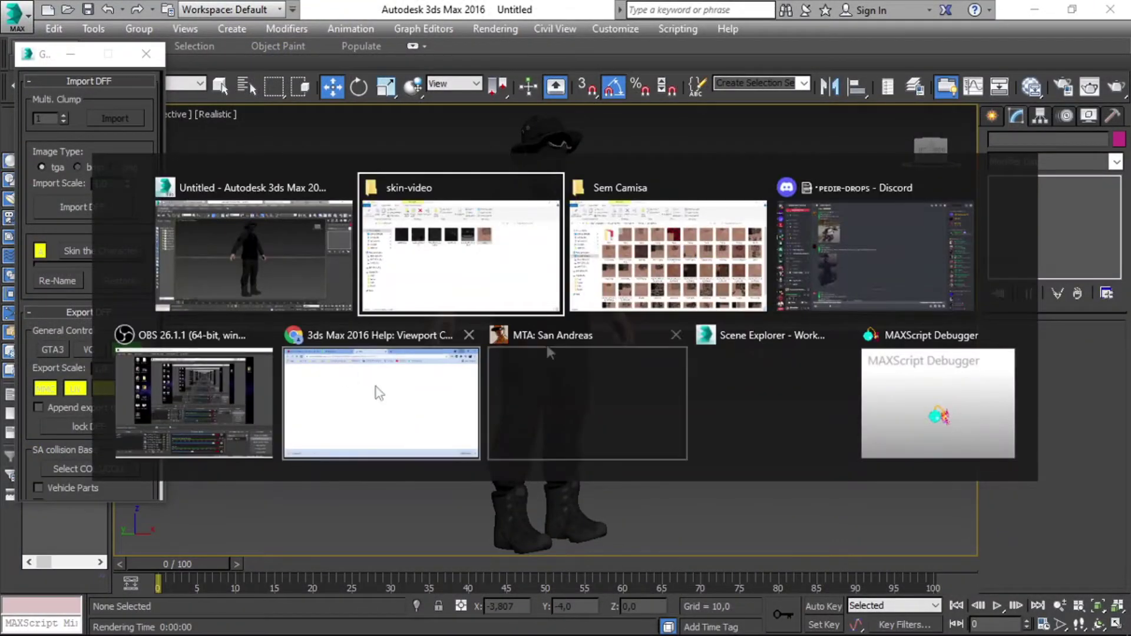
Copy limp2.png from Sem Camisa into skin-video and apply it to the character
key("alt+Tab")
key("Tab")
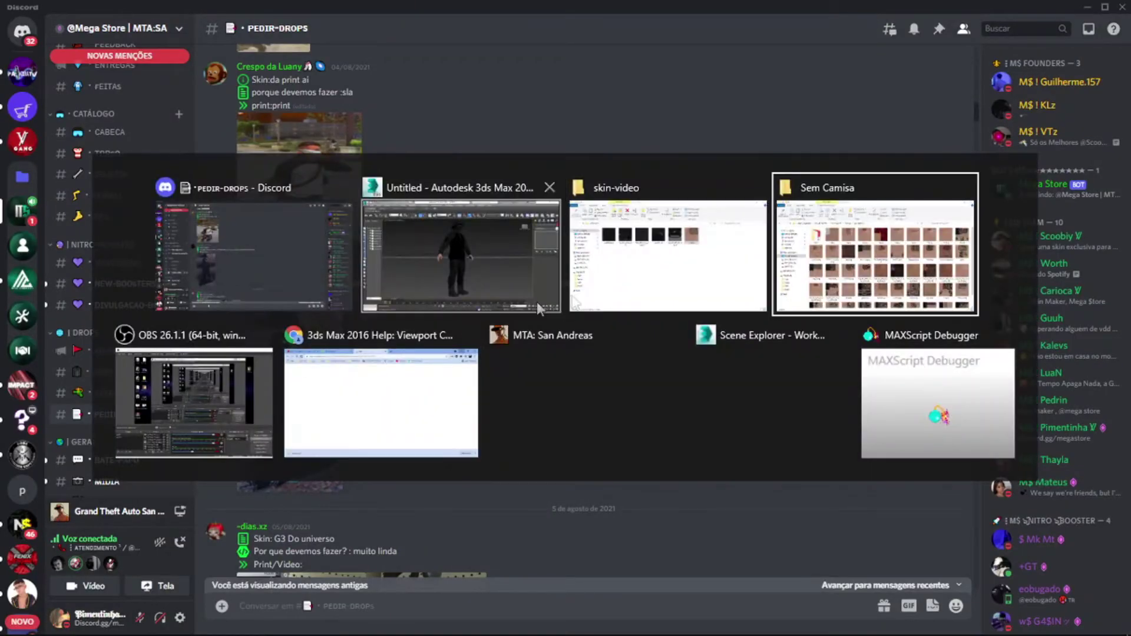
key("alt+Tab")
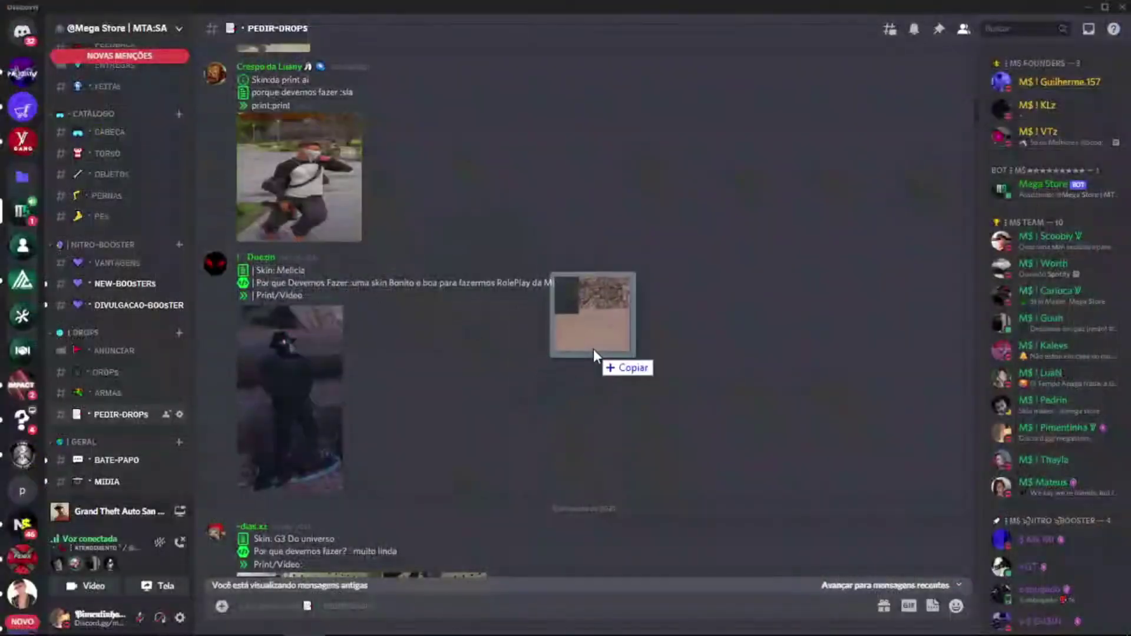
key("alt+Tab")
key("Tab")
mouse_move(251, 366)
left_mouse_down()
mouse_move(719, 218)
mouse_move(618, 359)
left_mouse_up()
key("alt+Tab")
key("Tab")
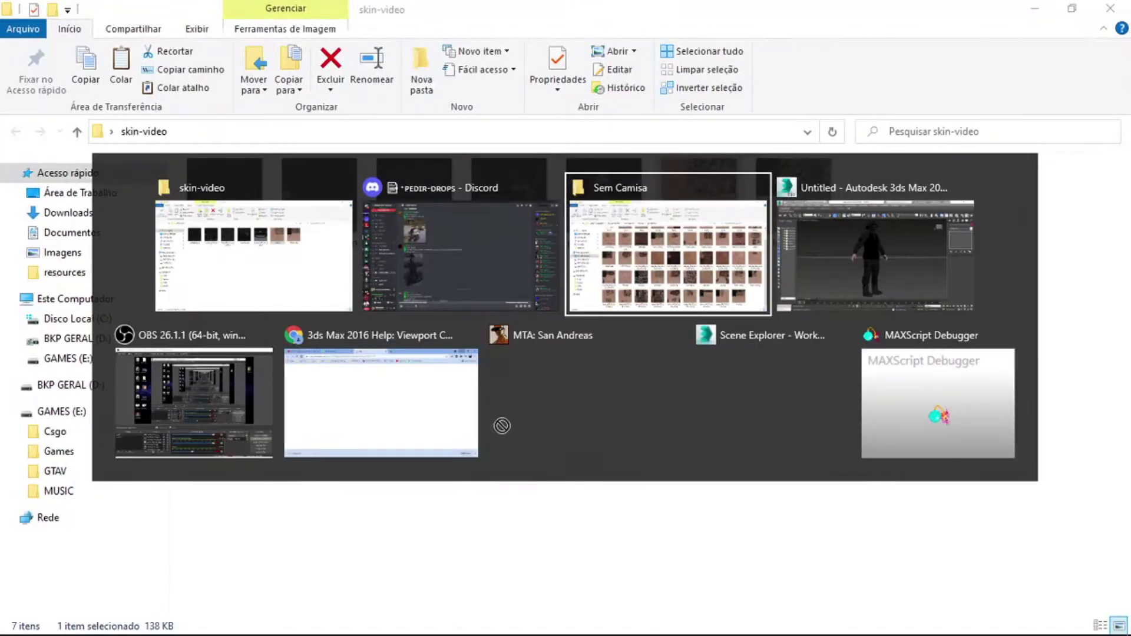
key("alt+Tab")
key("alt+shift+Tab")
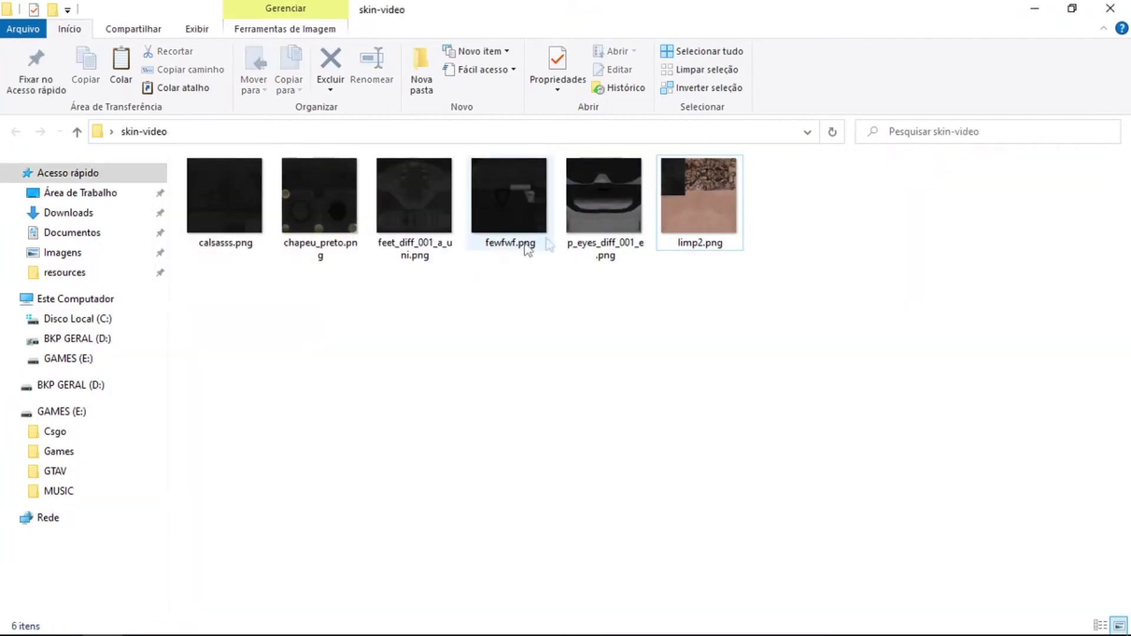
left_click_drag(696, 190, 431, 402)
Select 1i.png in skin-video to move it back to the Sem Camisa folder
key("alt+Tab")
key("alt+Tab")
key("alt+Tab")
key("Tab")
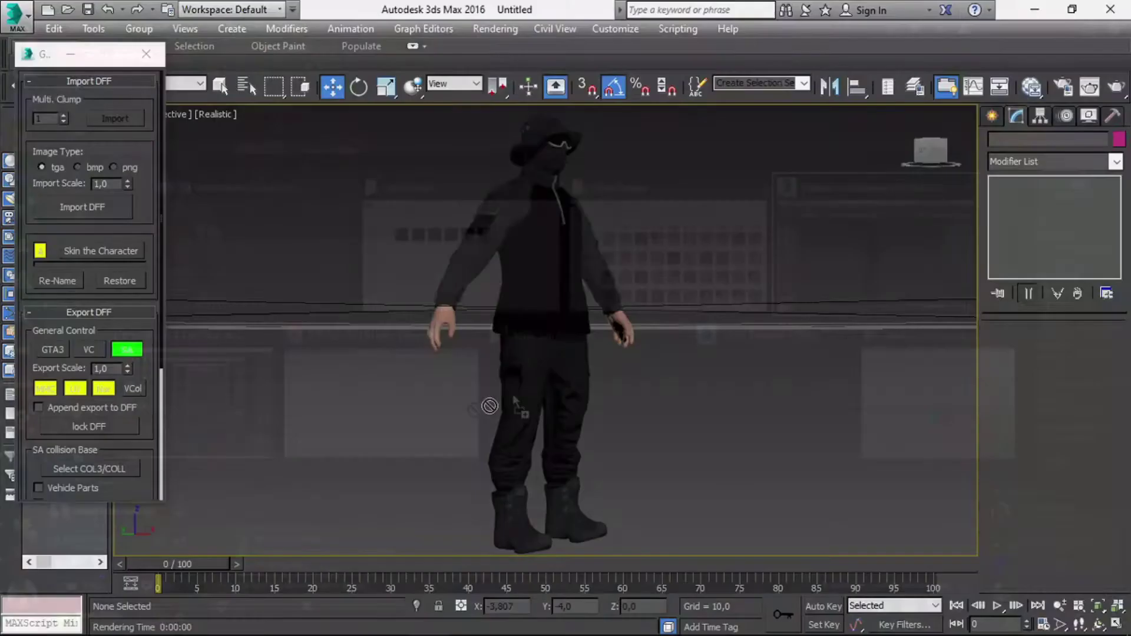
key("alt+Tab")
key("alt+Tab")
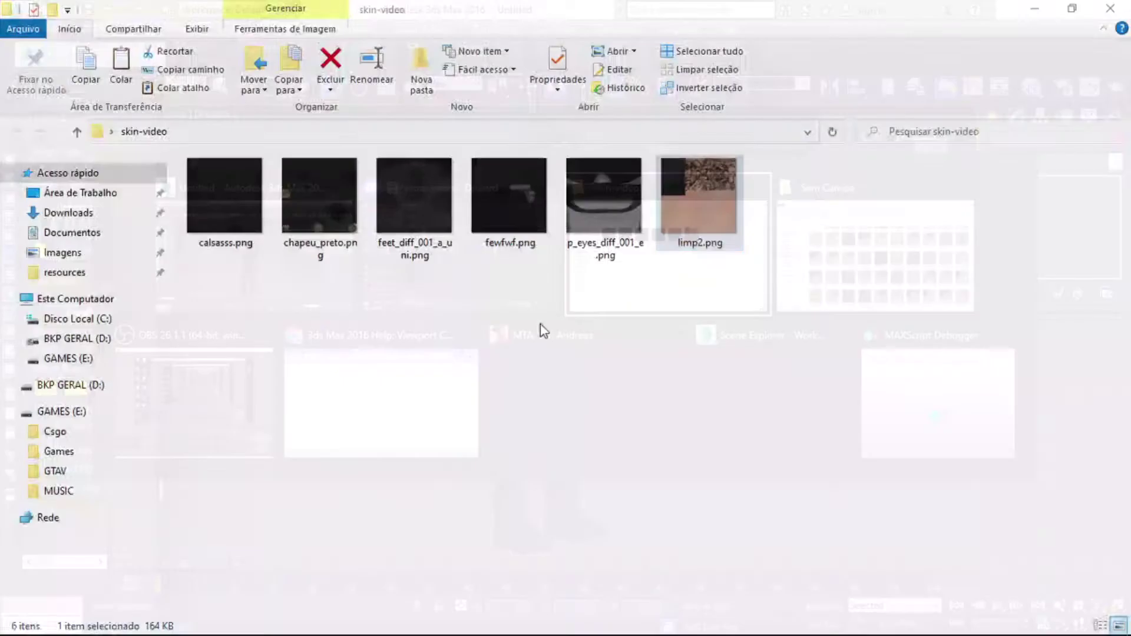
key("alt+Tab")
left_click(869, 247)
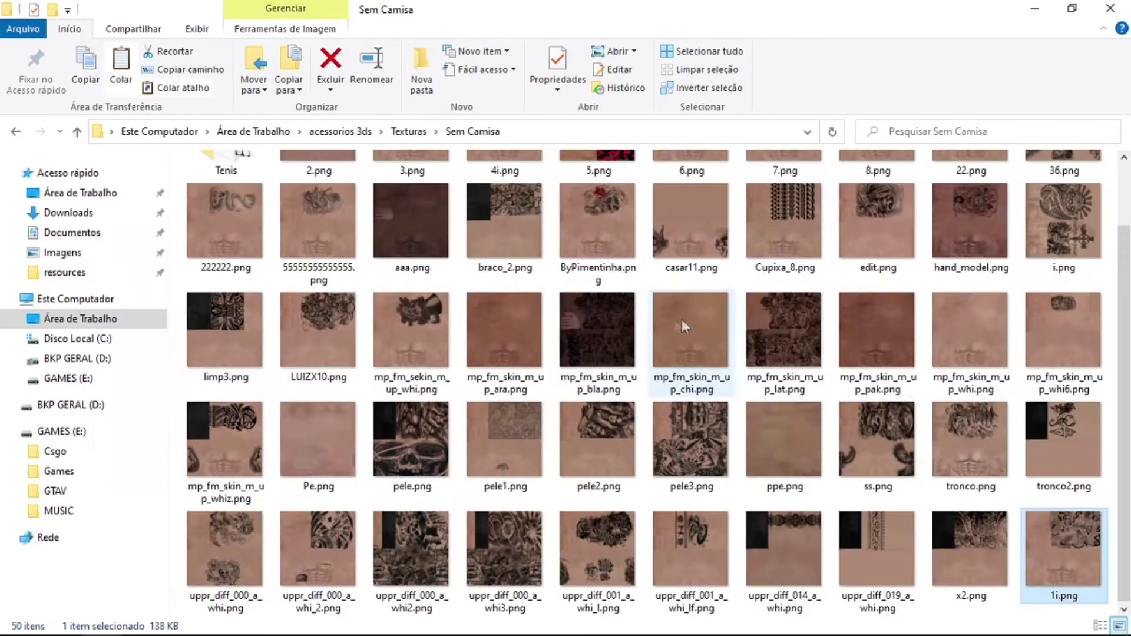
key("alt+Tab")
key("Tab")
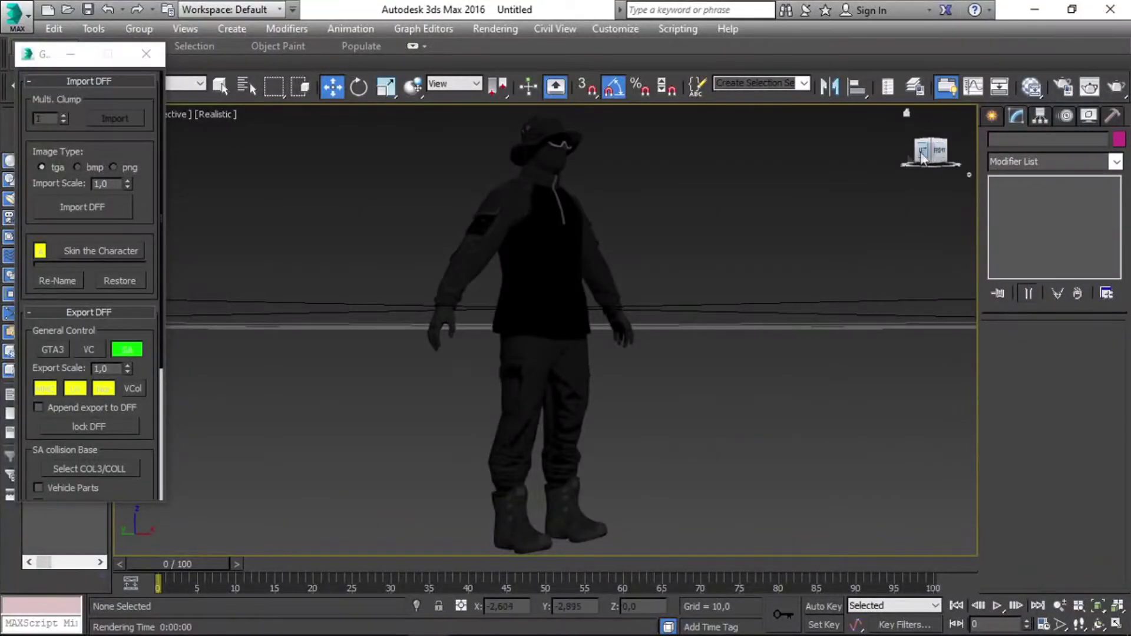
Select the boots' Editable Mesh and attach the trousers and torso to it
left_click(928, 152)
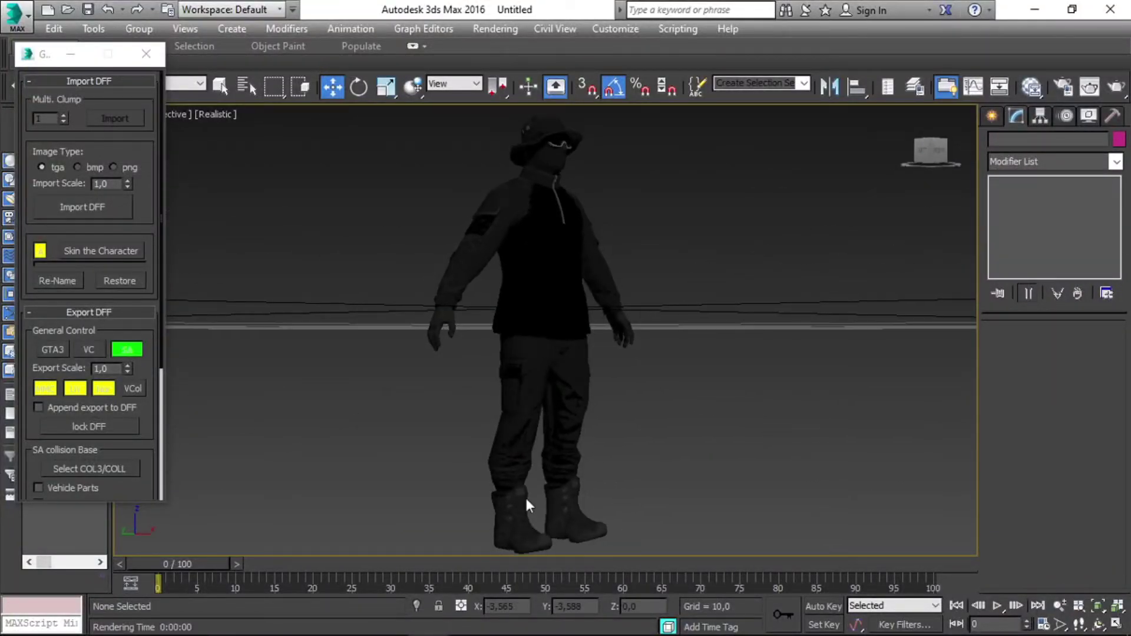
left_click(530, 517)
scroll(1018, 532, "down", 3)
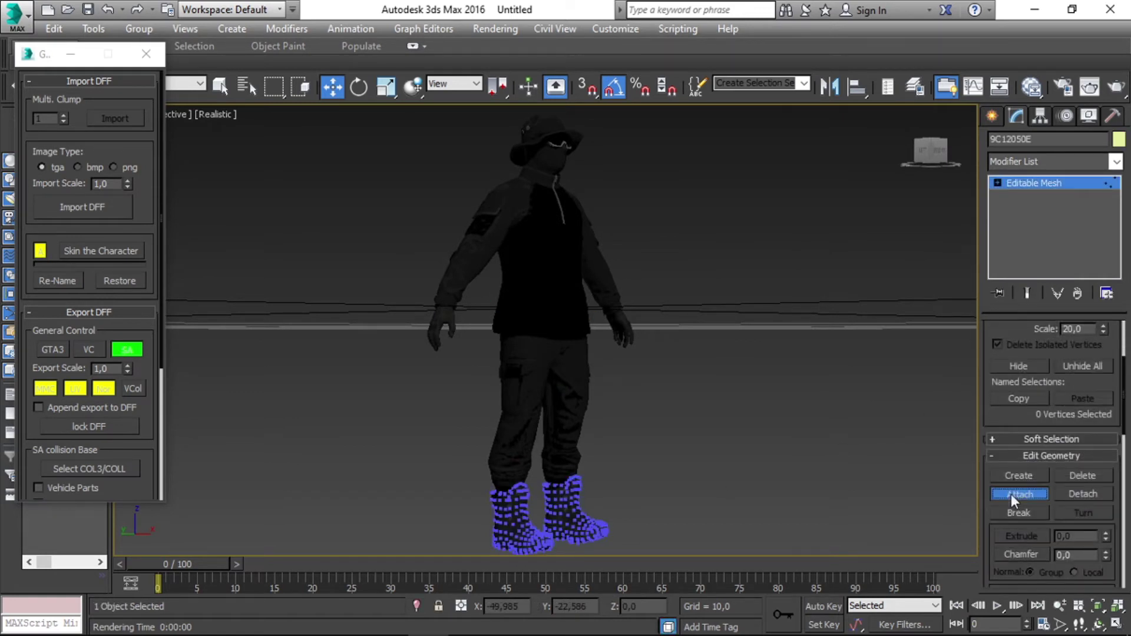
left_click(1018, 493)
left_click(512, 391)
left_click(1018, 493)
left_click(542, 248)
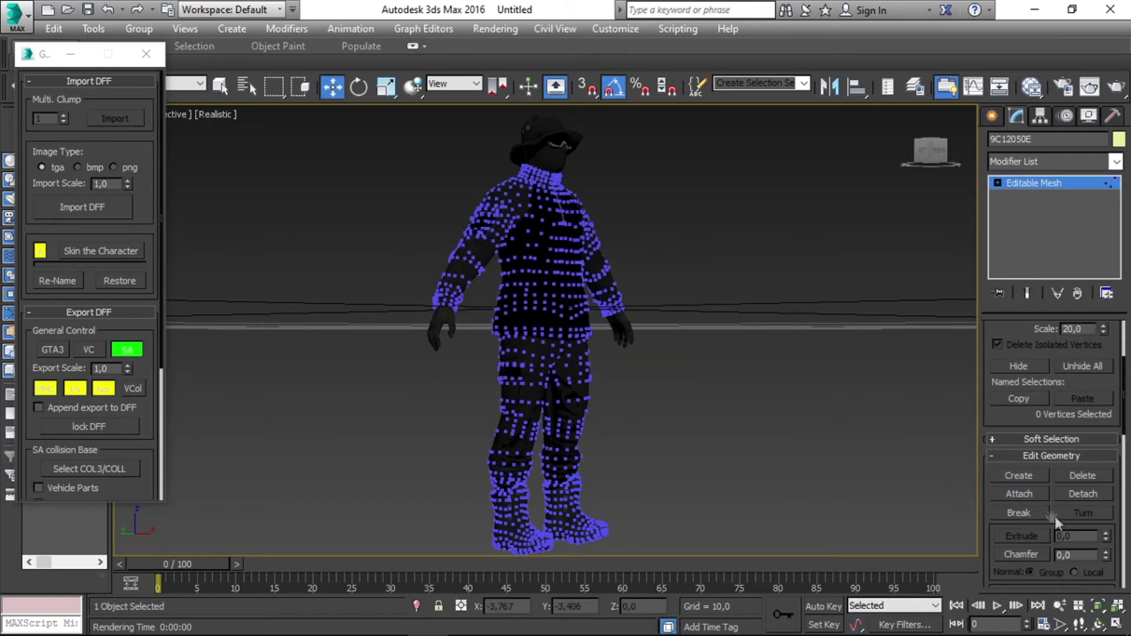
left_click(1018, 494)
left_click(445, 321)
Attach the hands, head and hat to the same mesh, forming 9C12050E
left_click(1018, 494)
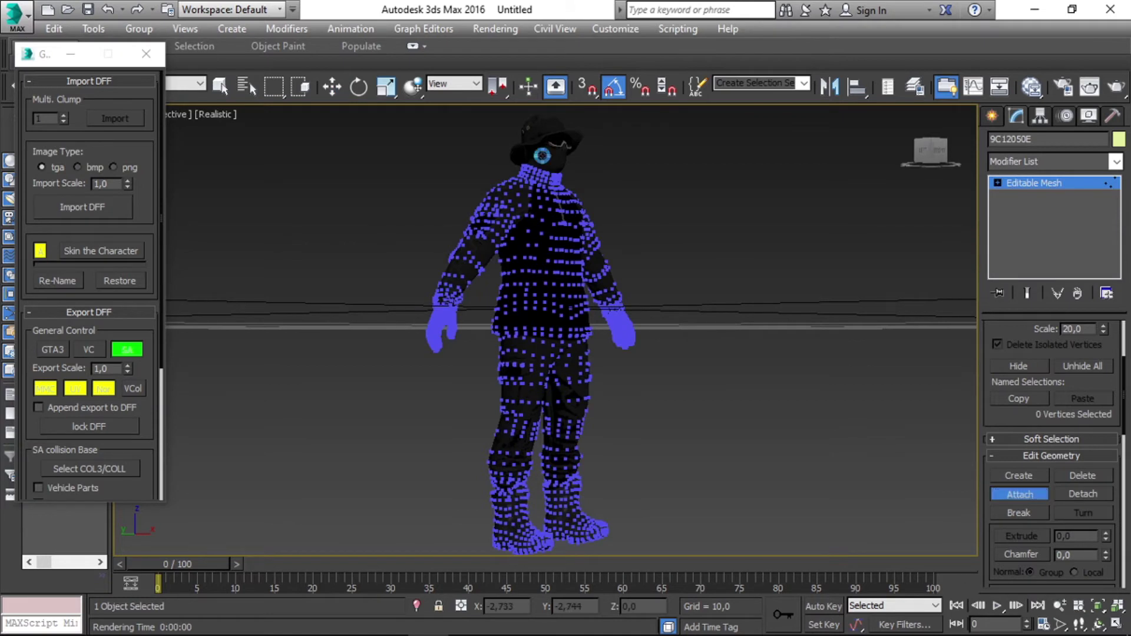
left_click(538, 154)
left_click(1014, 497)
left_click(1012, 501)
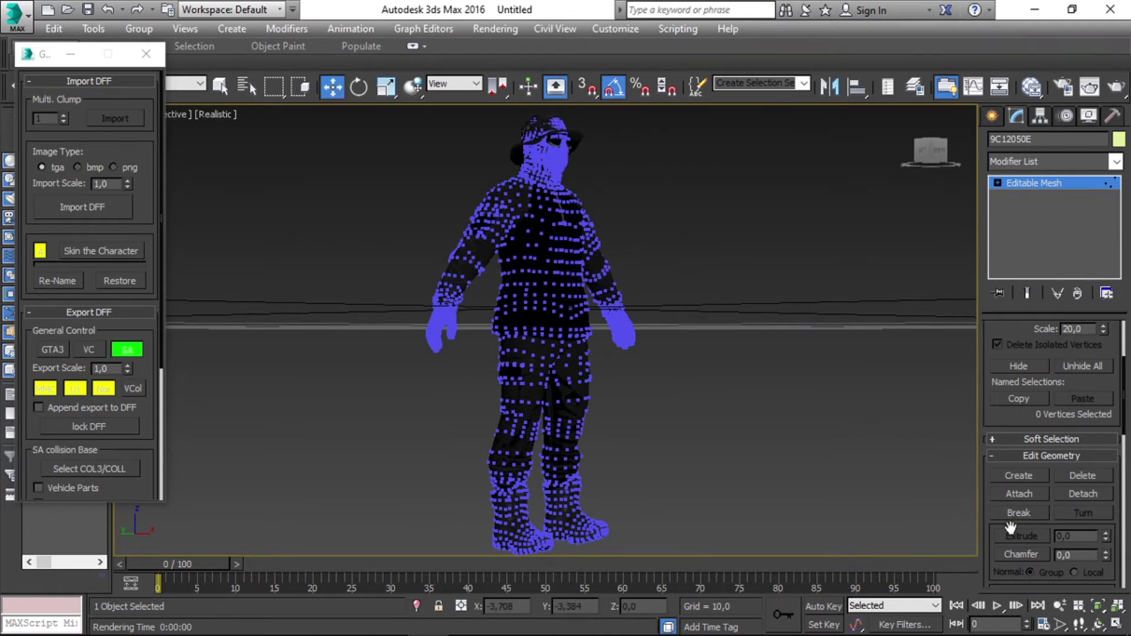
left_click(574, 147)
key("Return")
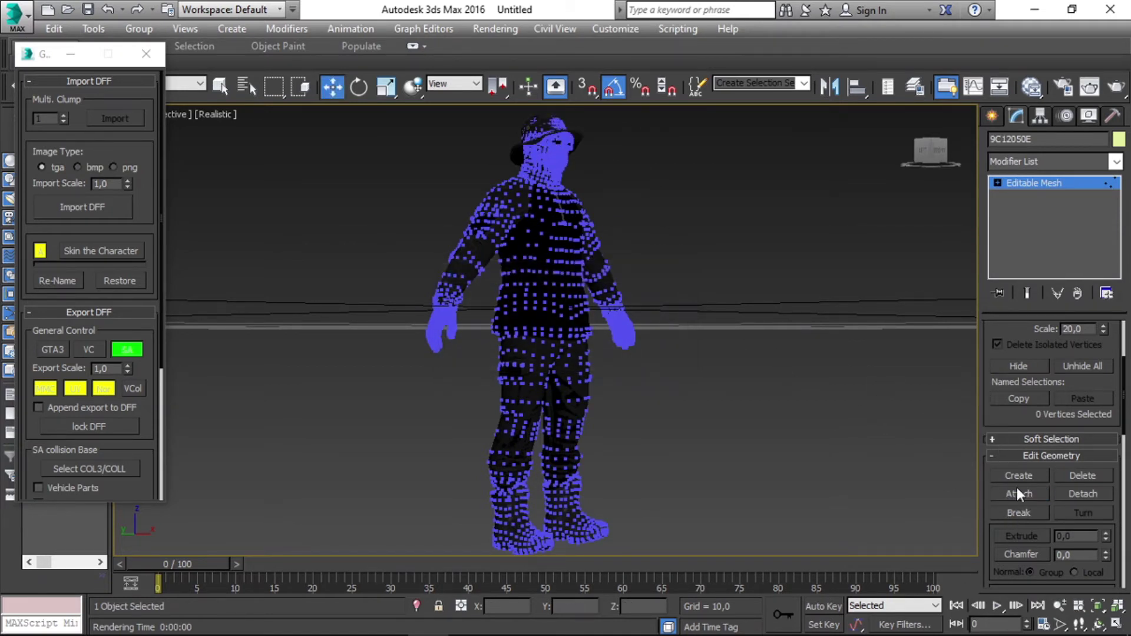
key("w")
left_click_drag(931, 151, 958, 154)
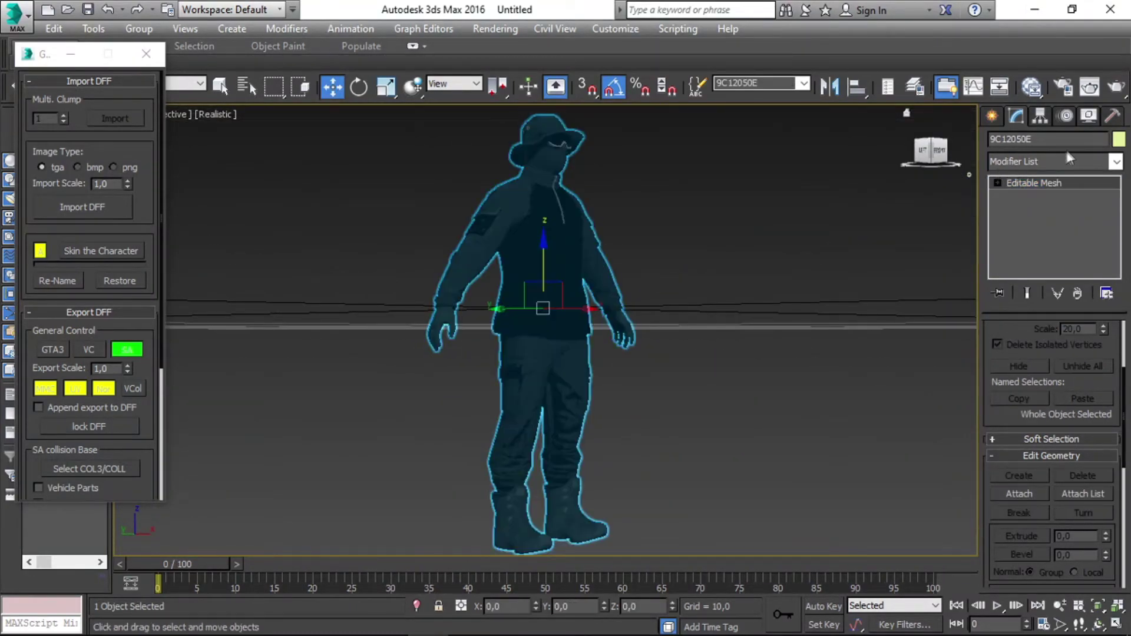
Return to a front view, render the character with Shift+Q, review the frame, then close it
left_click(917, 154)
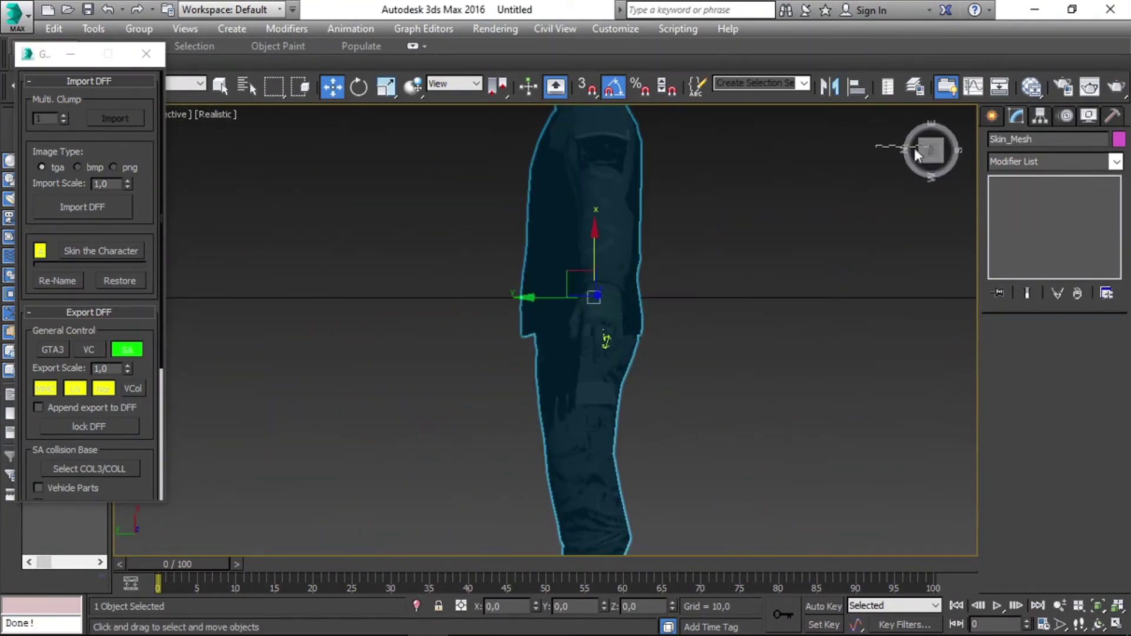
left_click(189, 217)
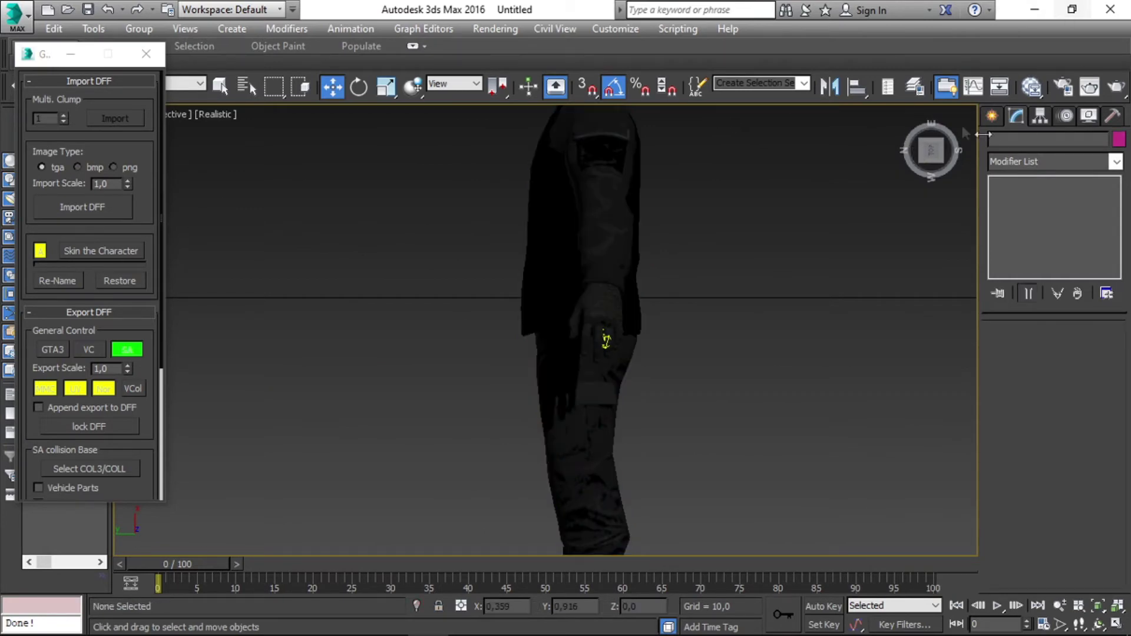
left_click_drag(930, 150, 932, 152)
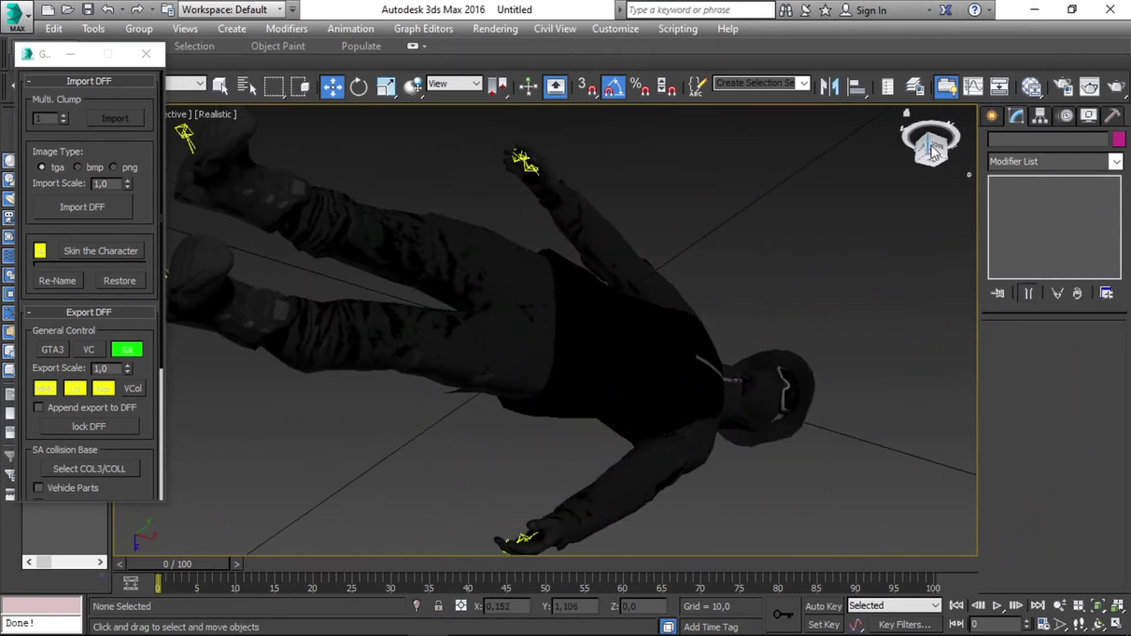
left_click(932, 151)
left_click(933, 156)
key("shift+q")
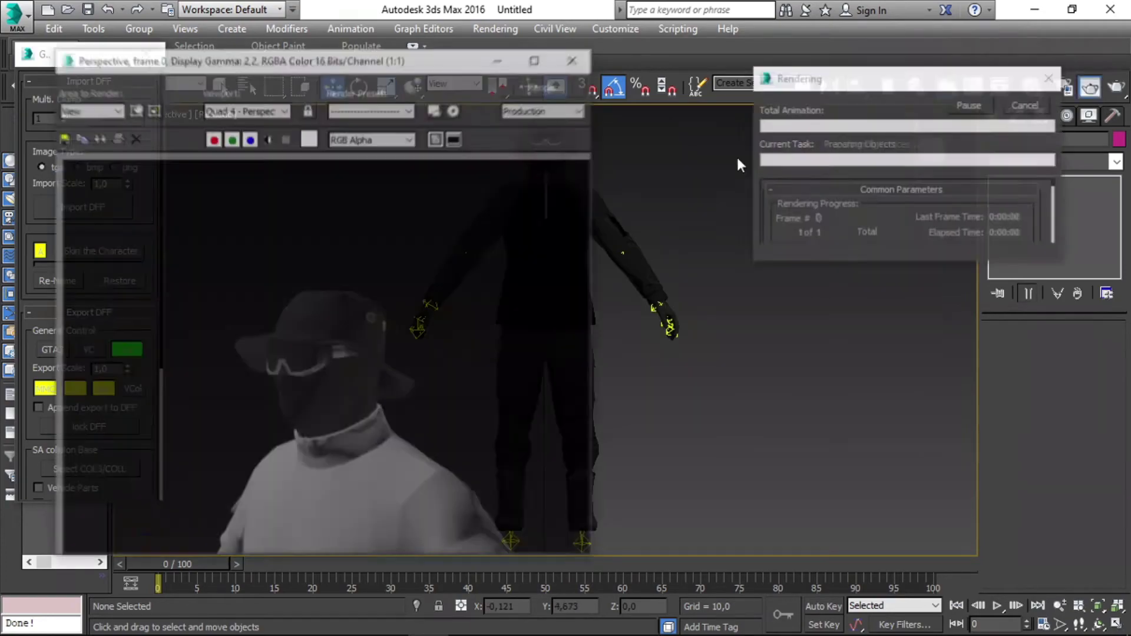
key("alt+Tab")
key("alt+Tab")
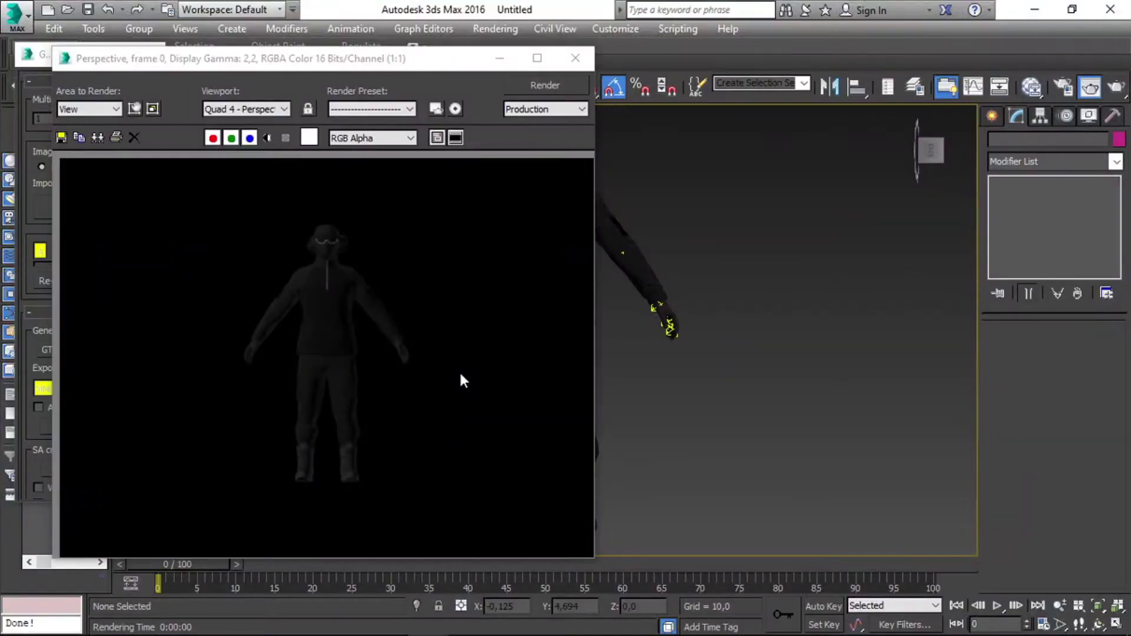
key("alt+Tab")
key("alt+Tab")
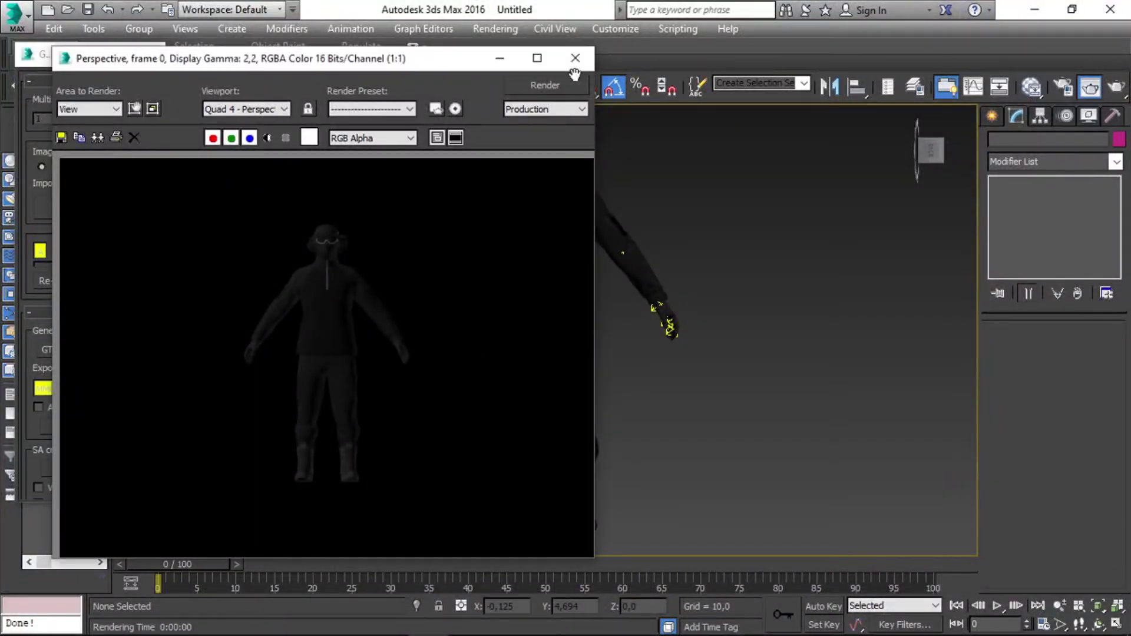
left_click(574, 57)
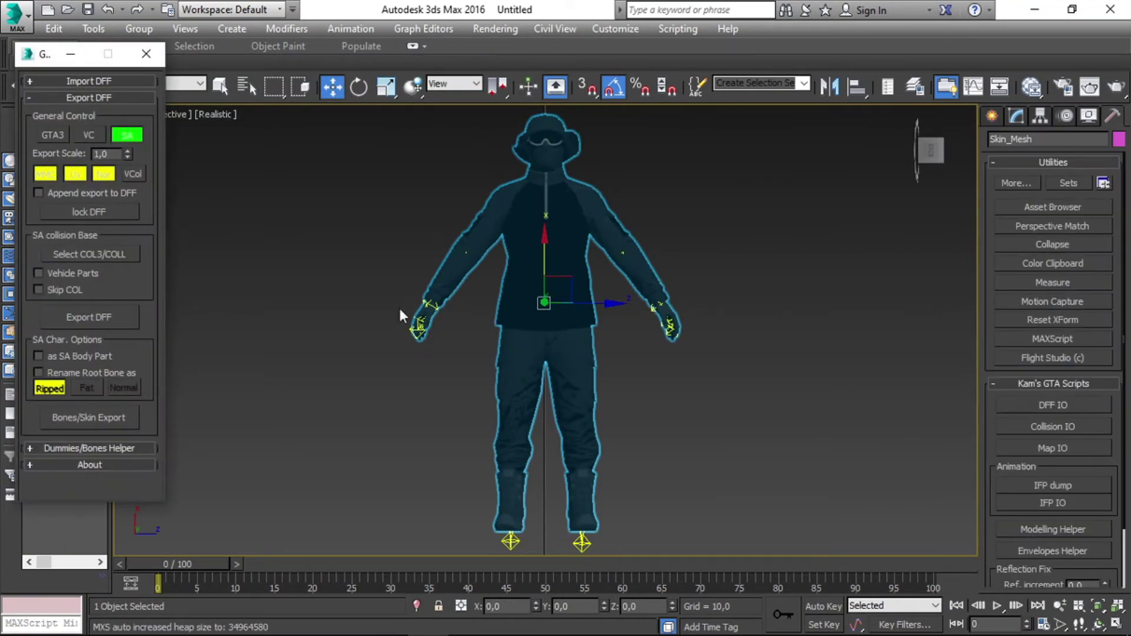
Export the skinned character as a DFF to the Desktop, then bring up the skin-video folder
left_click(112, 414)
type("ByPimen")
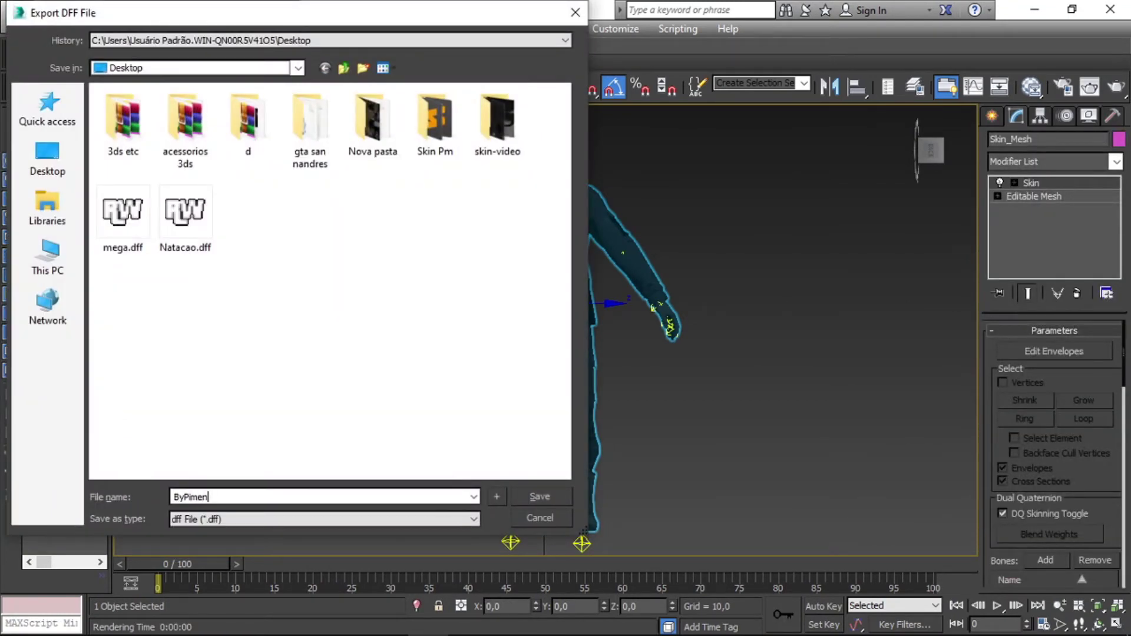
type("ta")
key("Return")
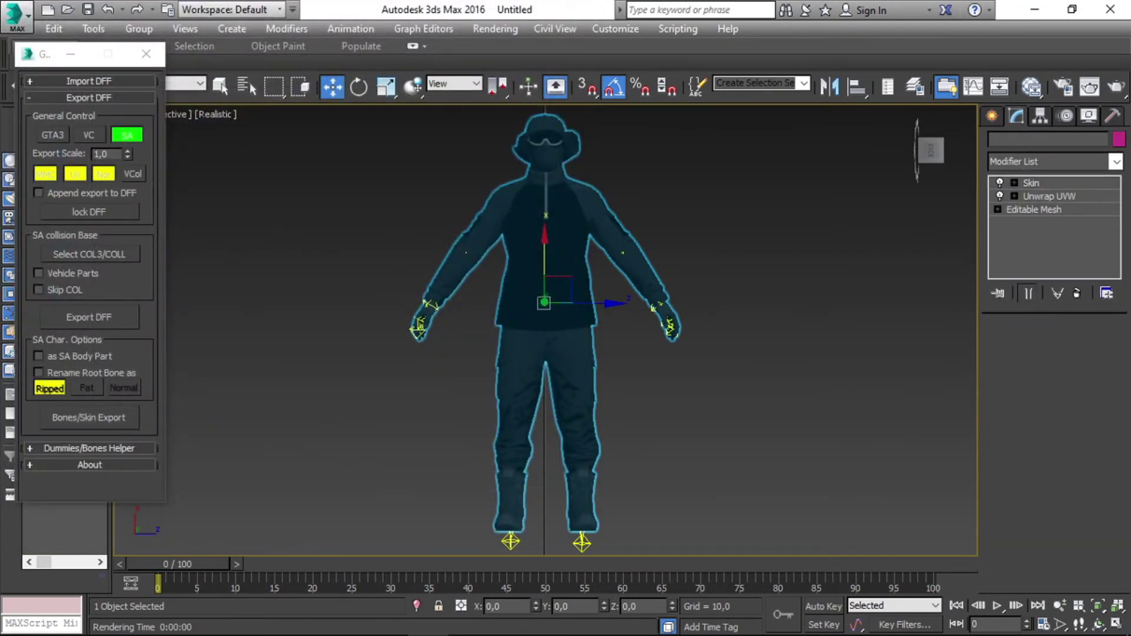
key("alt+Tab")
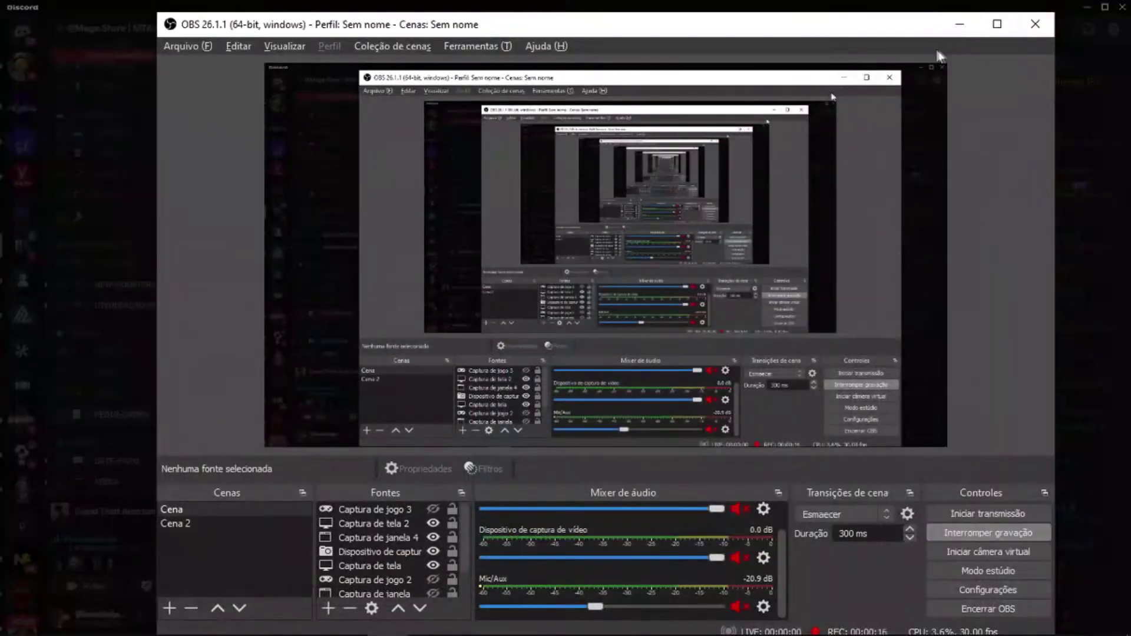
left_click(960, 24)
left_click(1086, 8)
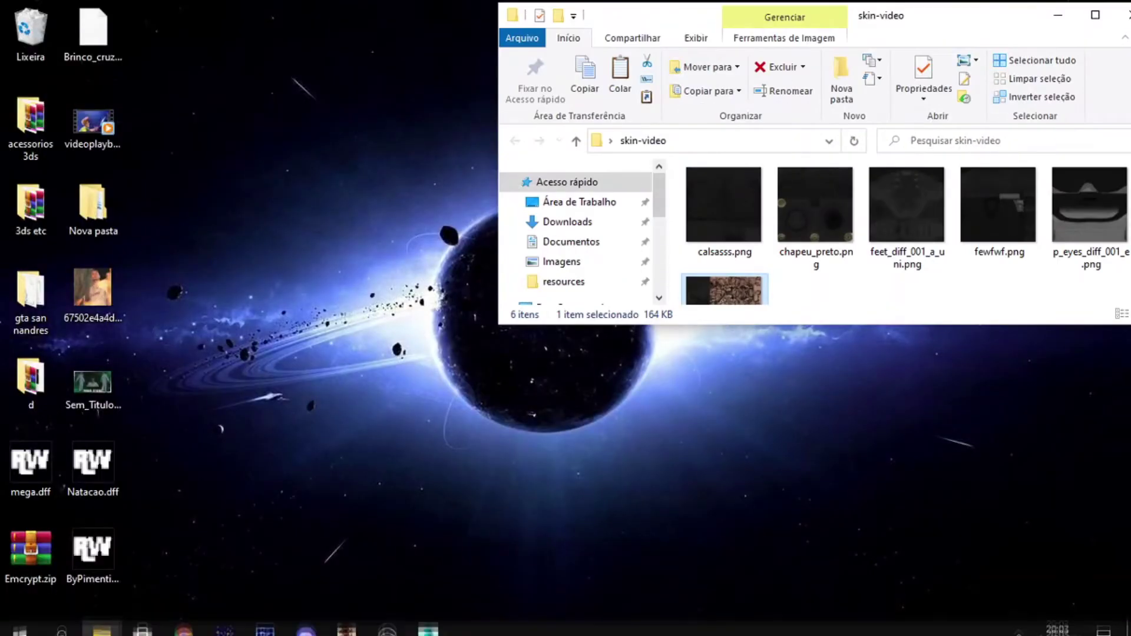
Create a new GTA San Andreas texture dictionary named ByPimentinha in Magic.TXD
left_click(227, 625)
key("ctrl+n")
type("by")
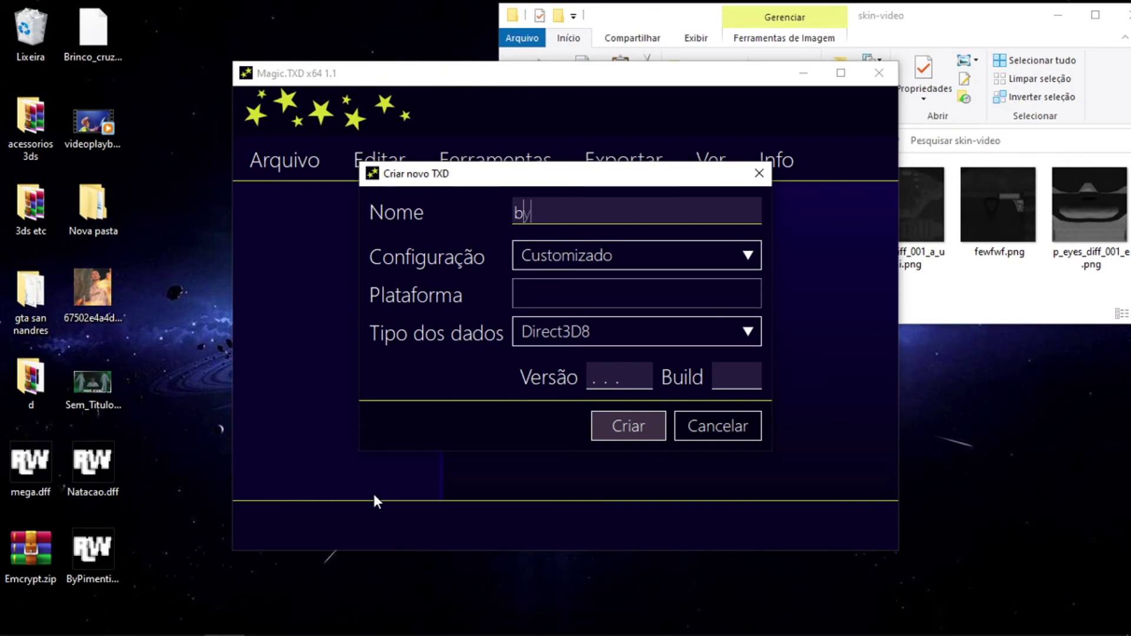
type("ntinha")
left_click(631, 255)
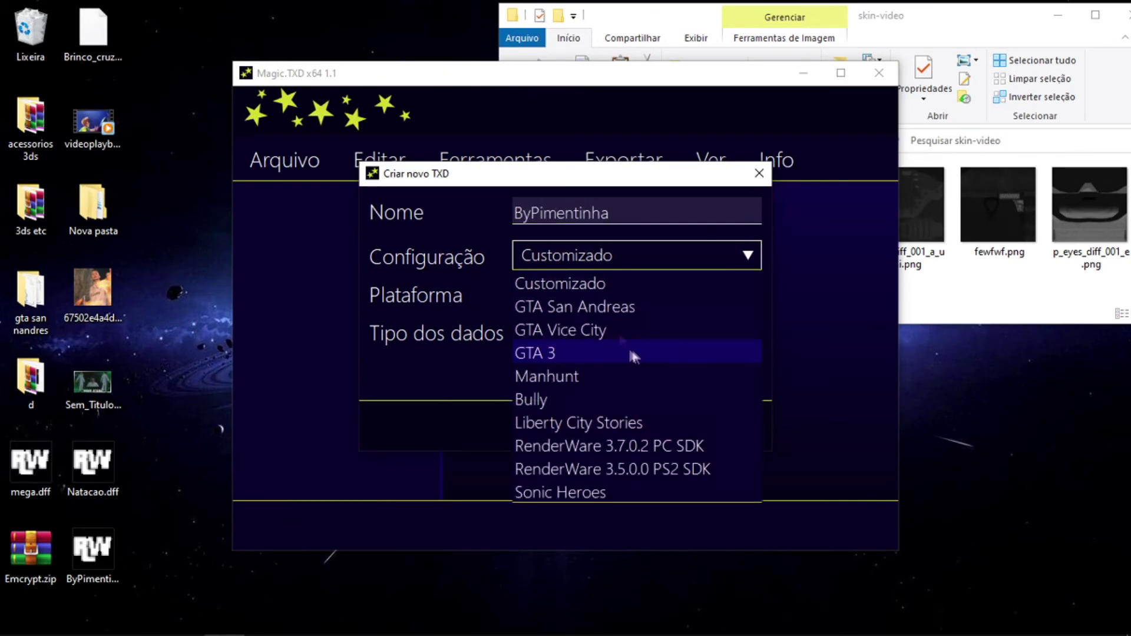
left_click(583, 306)
left_click(629, 426)
left_click_drag(524, 80, 402, 80)
left_click_drag(910, 22, 909, 38)
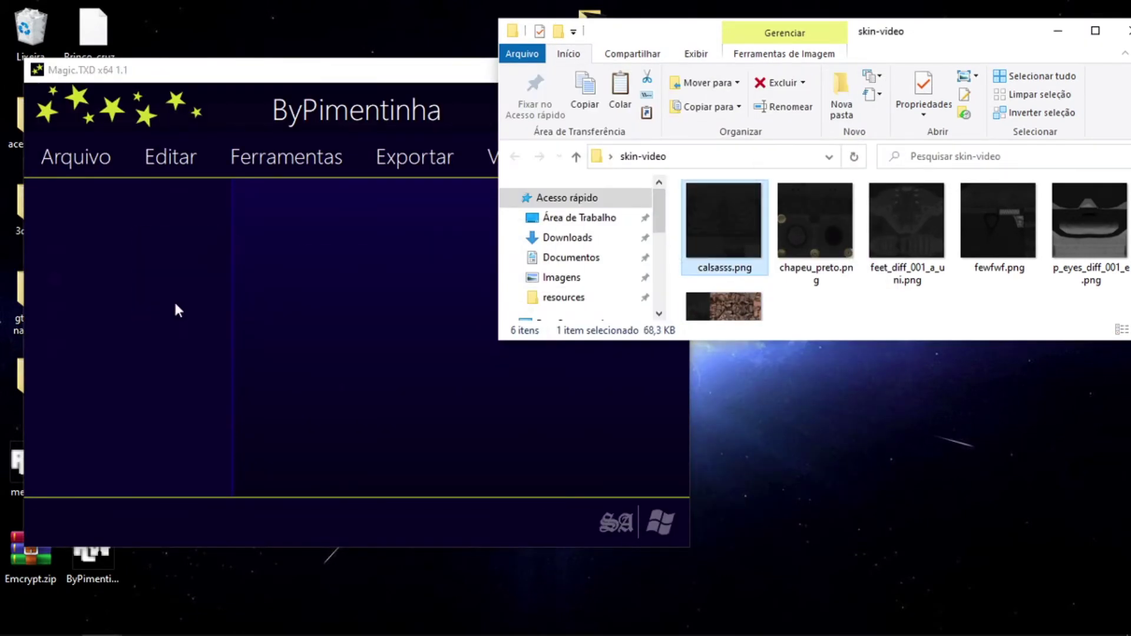
Add calsasss, chapeu_preto, feet_diff_001_a_uni, fewfwf, p_eyes_diff_001_e and limp2, then save the TXD
left_click_drag(178, 310, 178, 312)
left_click(630, 479)
left_click_drag(815, 221, 88, 333)
left_click(631, 479)
left_click_drag(907, 221, 394, 374)
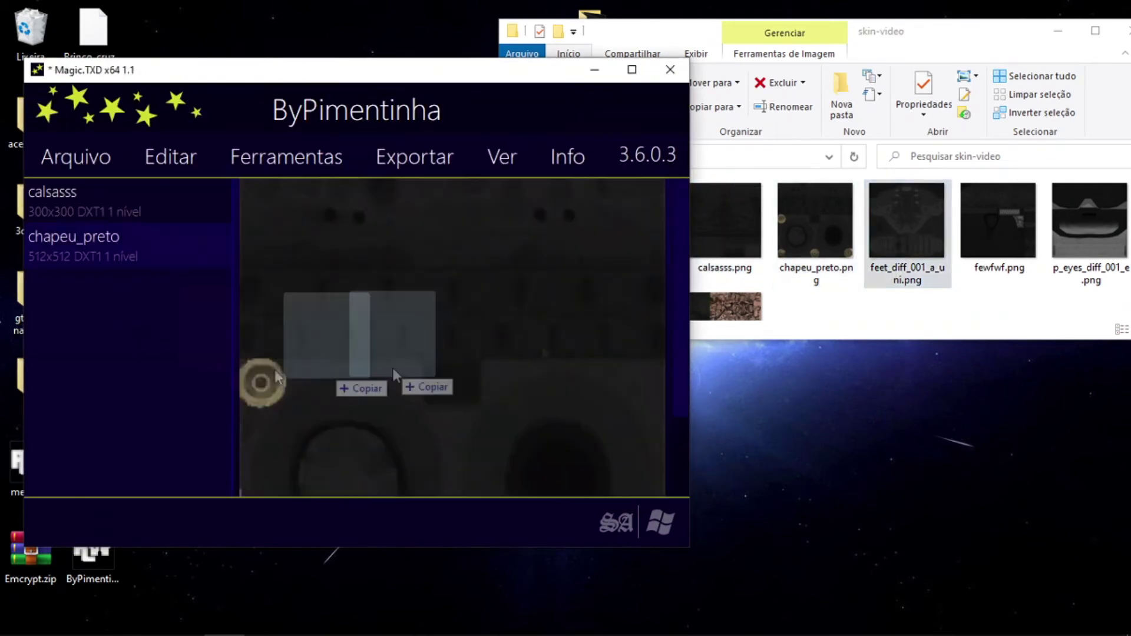
left_click(631, 479)
left_click_drag(998, 221, 171, 336)
left_click_drag(1090, 221, 24, 386)
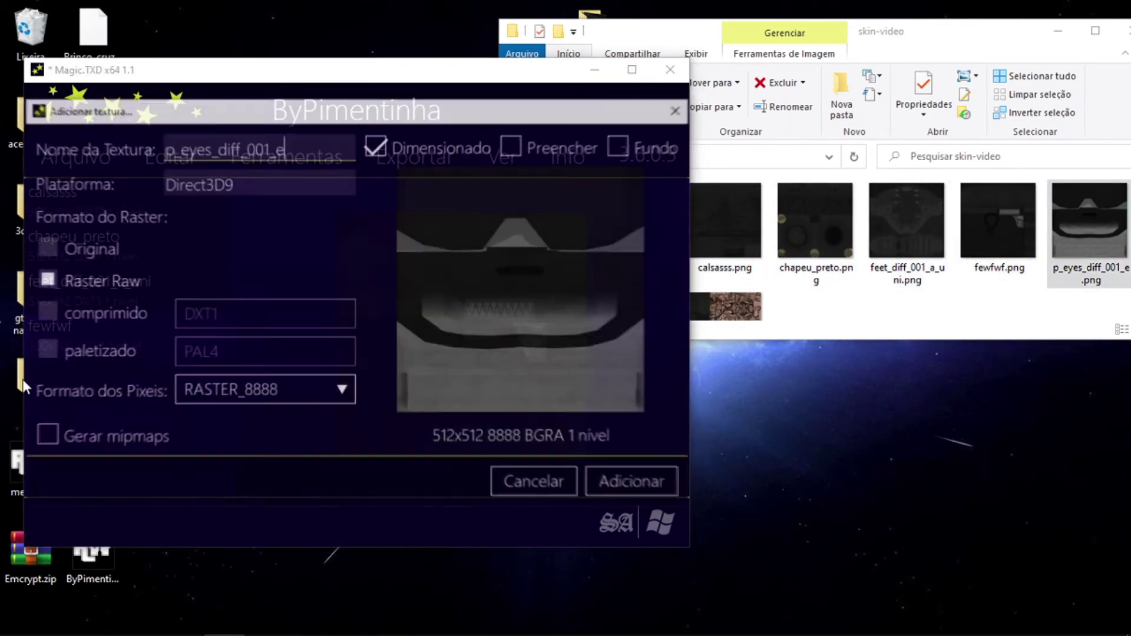
left_click(47, 312)
left_click(631, 480)
left_click_drag(735, 306, 122, 318)
left_click(121, 318)
left_click(631, 480)
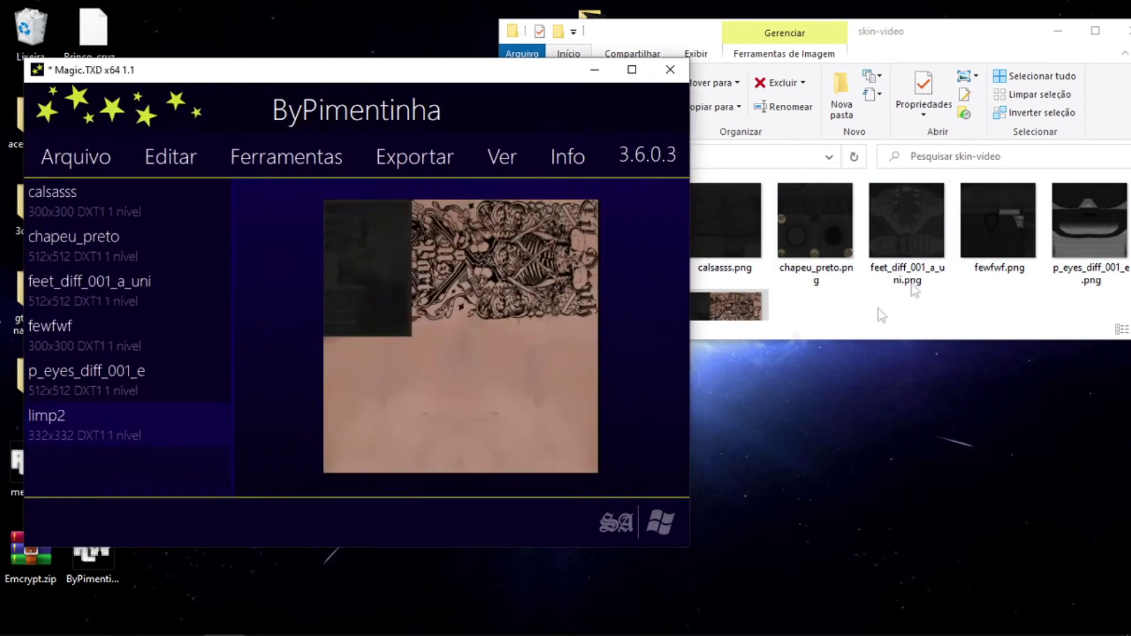
key("ctrl+s")
key("alt+F4")
Place ByPimentinha.dff beside the texture dictionary in skin-video and view its properties
left_click(1095, 30)
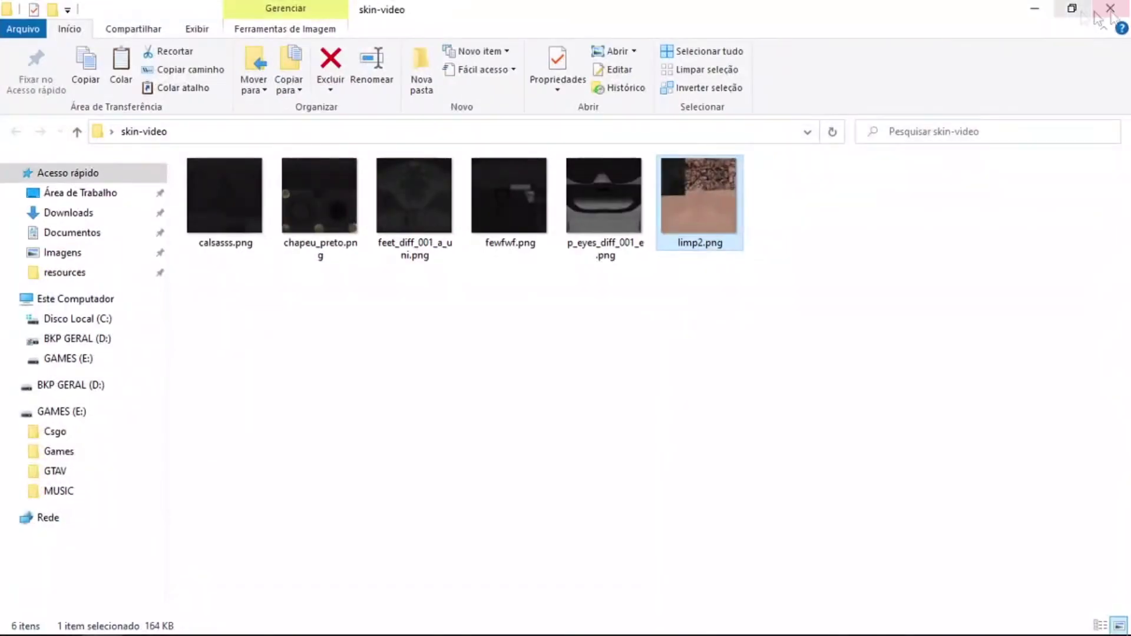
left_click_drag(93, 551, 341, 377)
right_click(341, 368)
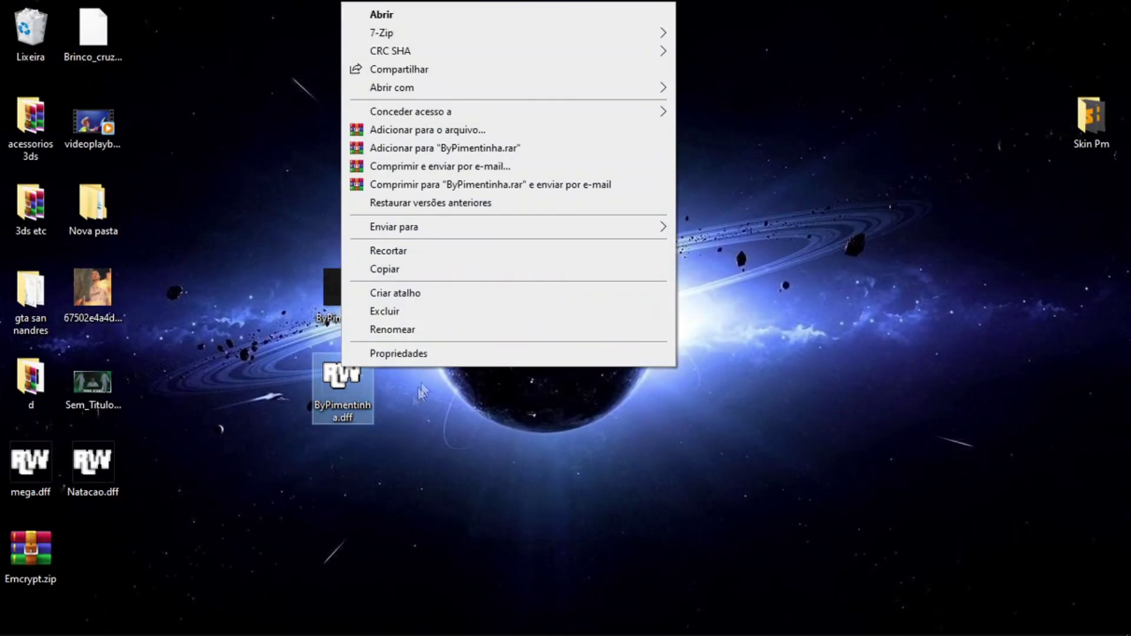
left_click(383, 351)
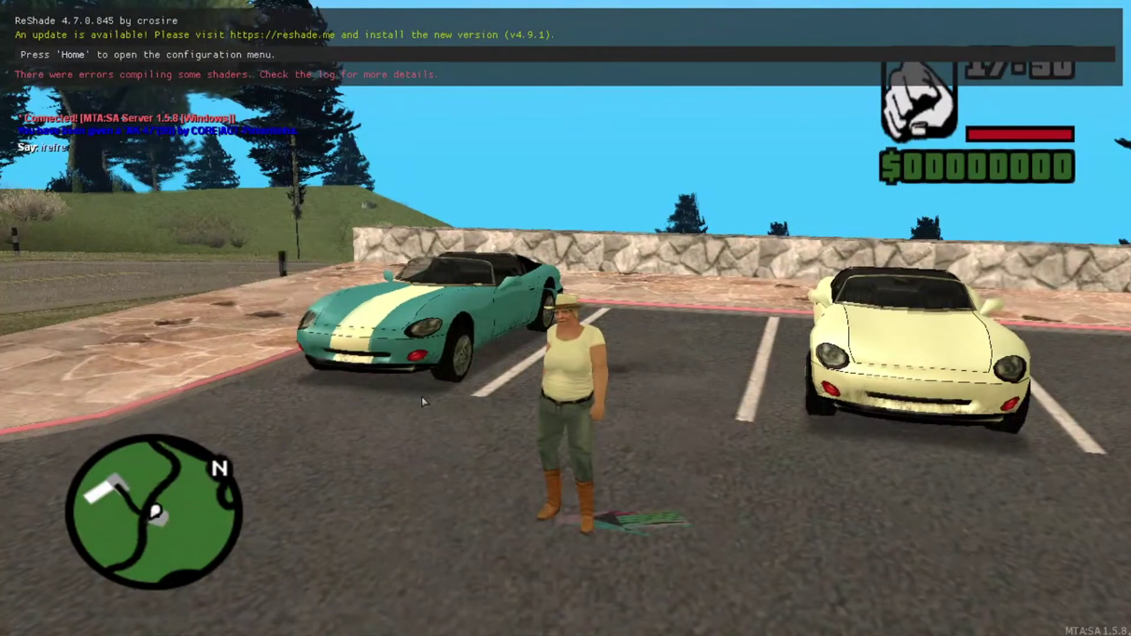
Enter the /start Skin-teste command in chat to load the custom skin resource
key("Escape")
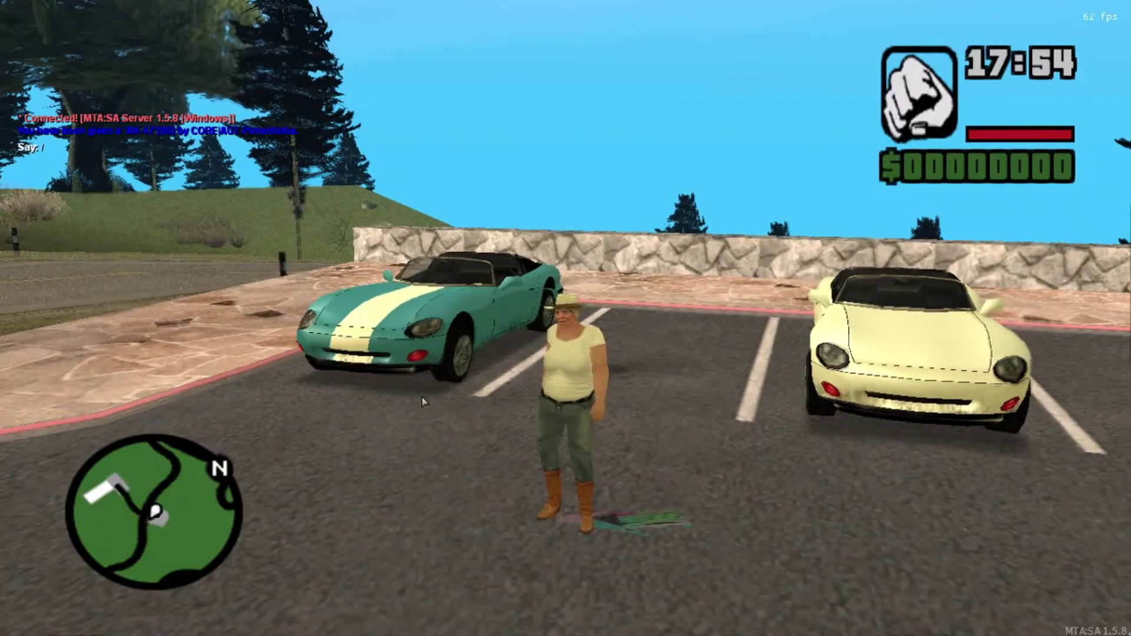
type("/start")
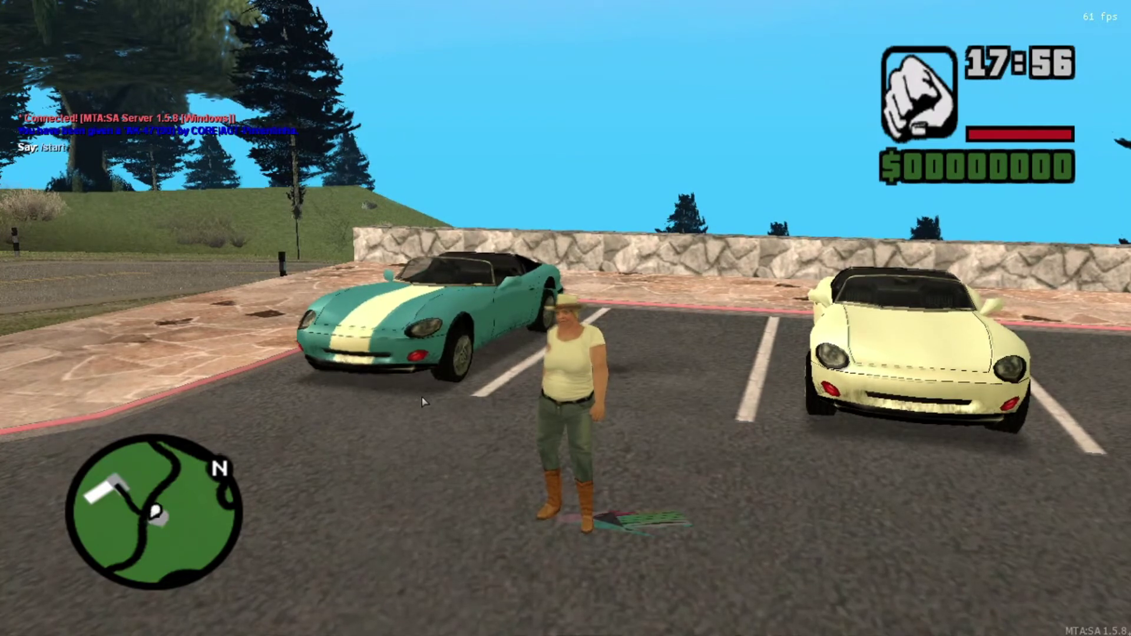
type(" Skin")
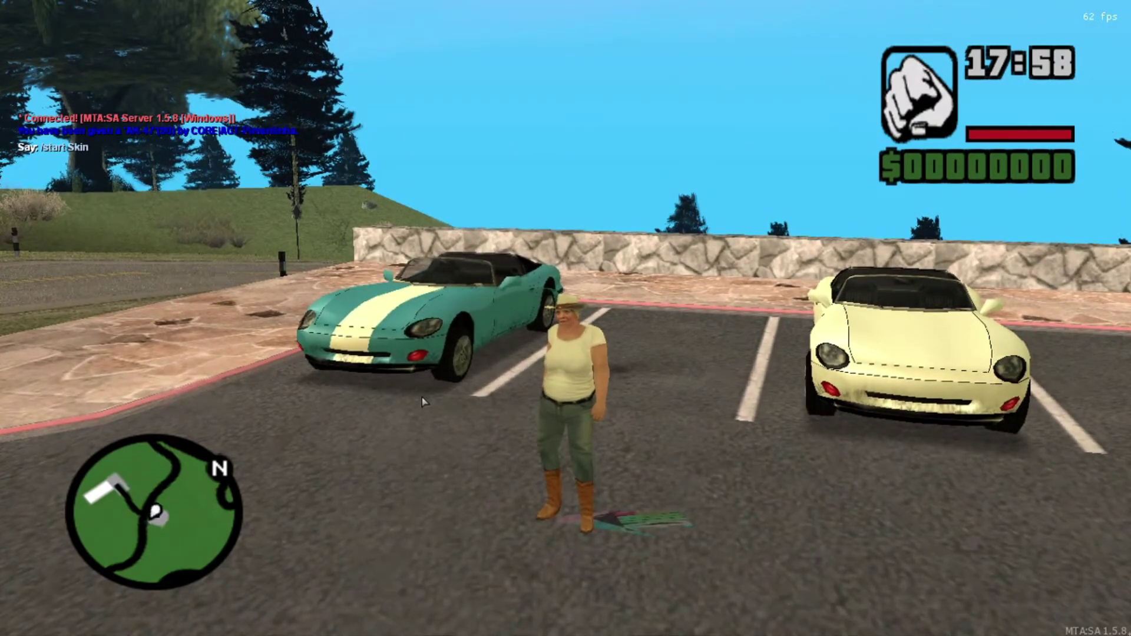
type("-teste")
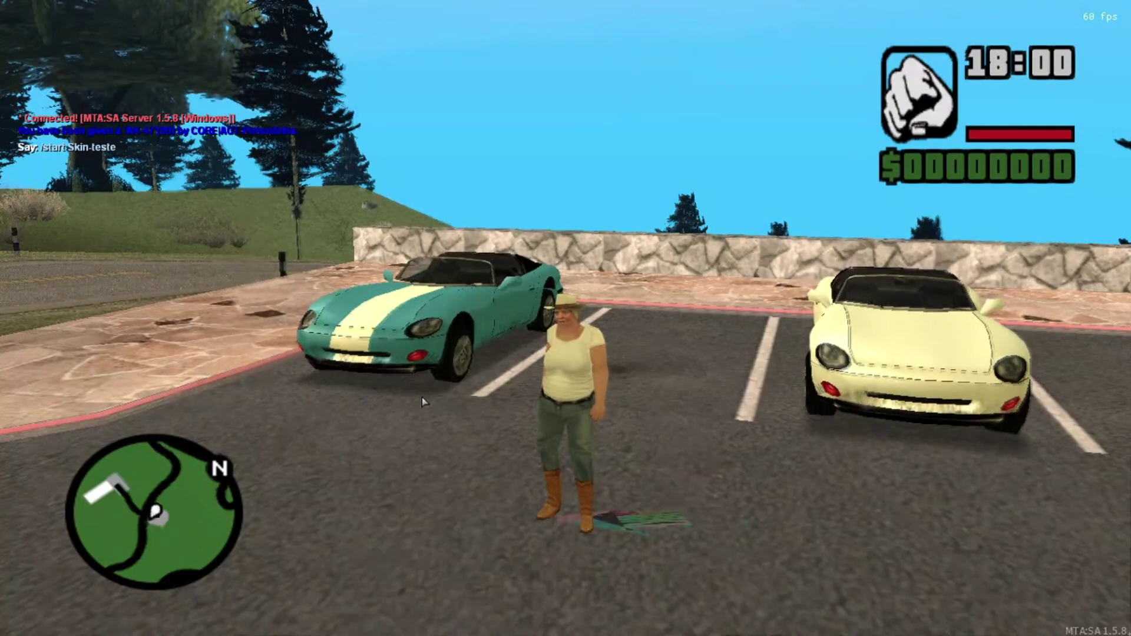
key("Return")
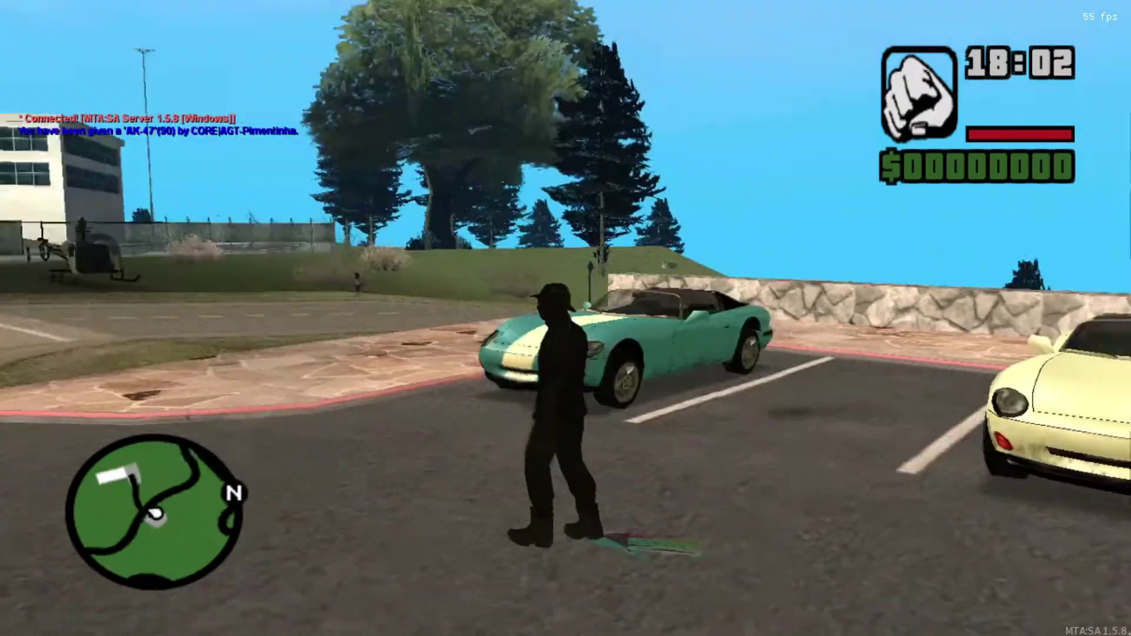
Run past the cars toward the hill, switch to the AK-47 and fire it twice
key("w")
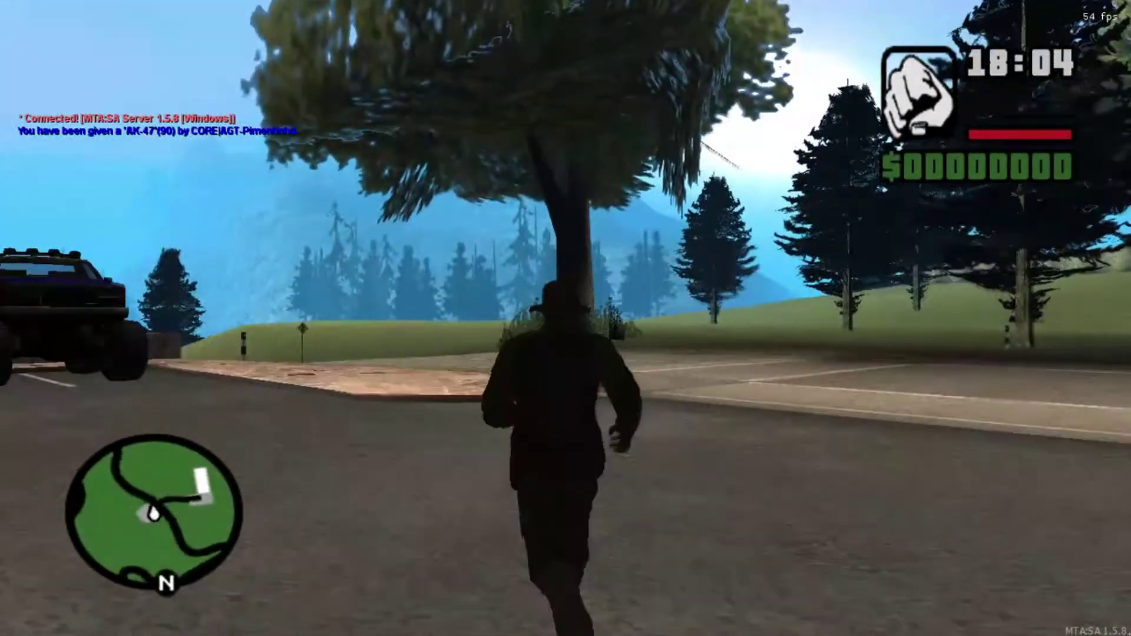
key("a")
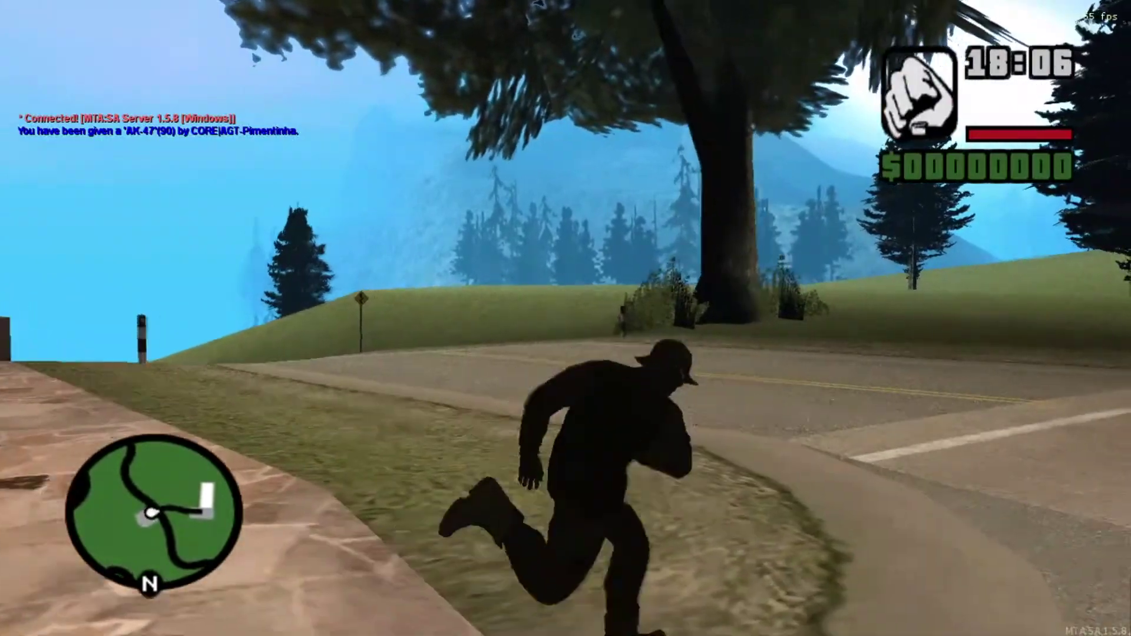
scroll(566, 318, "down", 1)
left_click(565, 319)
scroll(566, 318, "down", 1)
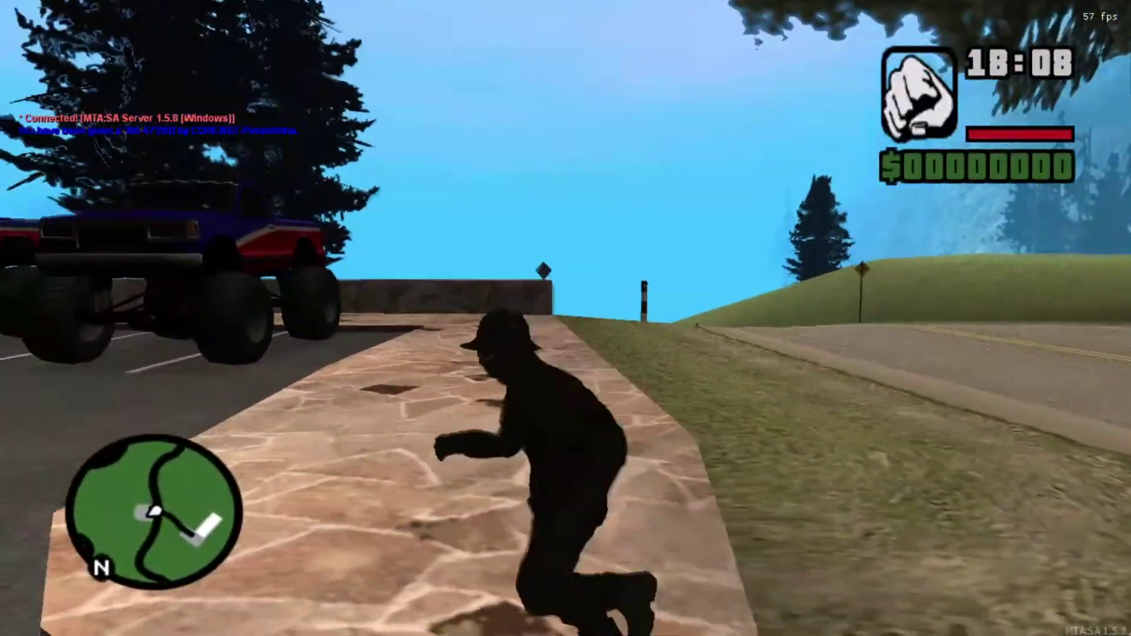
scroll(565, 318, "up", 1)
left_click(565, 318)
scroll(565, 318, "up", 1)
Run past the parked cars, fire bursts toward the trucks, then walk onto the grass
key("w")
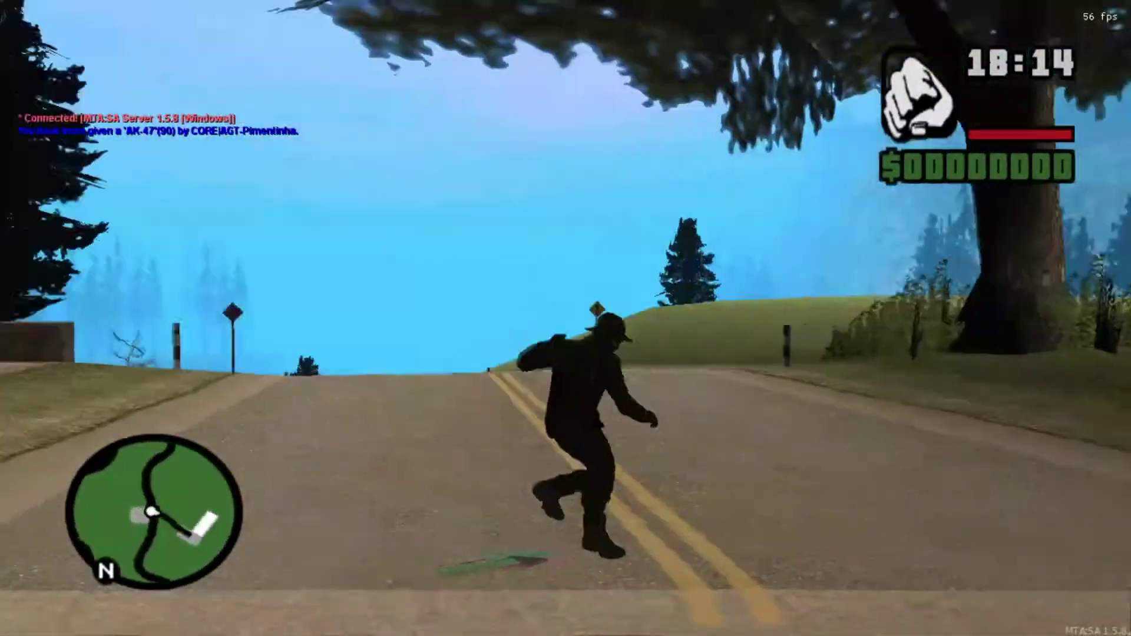
scroll(565, 318, "down", 1)
left_click(566, 318)
scroll(565, 318, "up", 1)
scroll(566, 318, "down", 1)
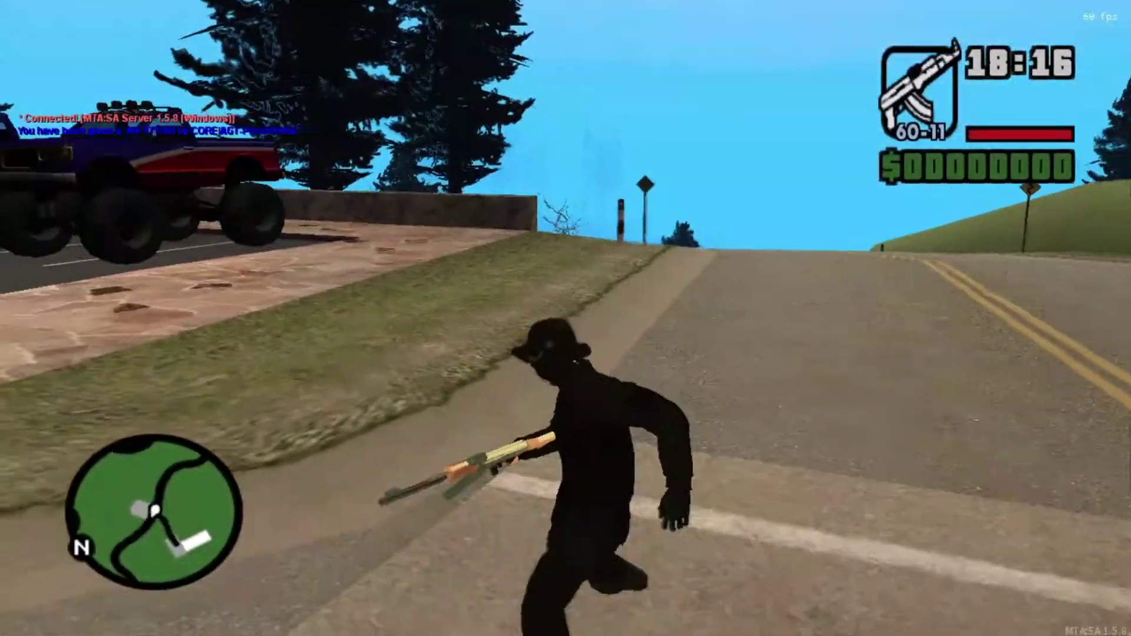
left_click(599, 254)
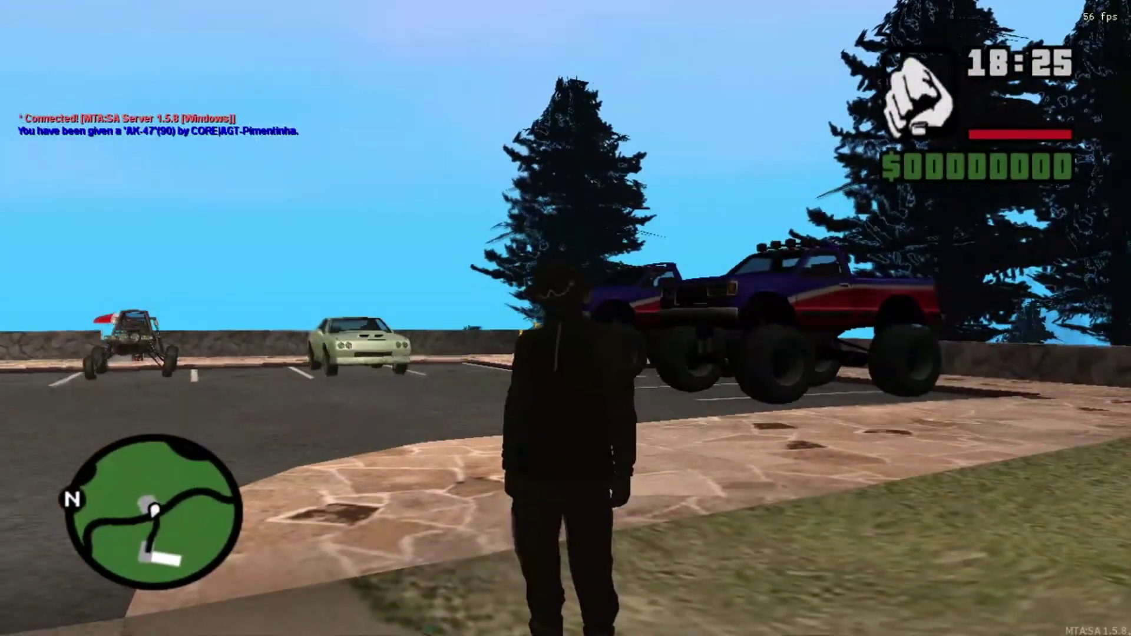
key("w")
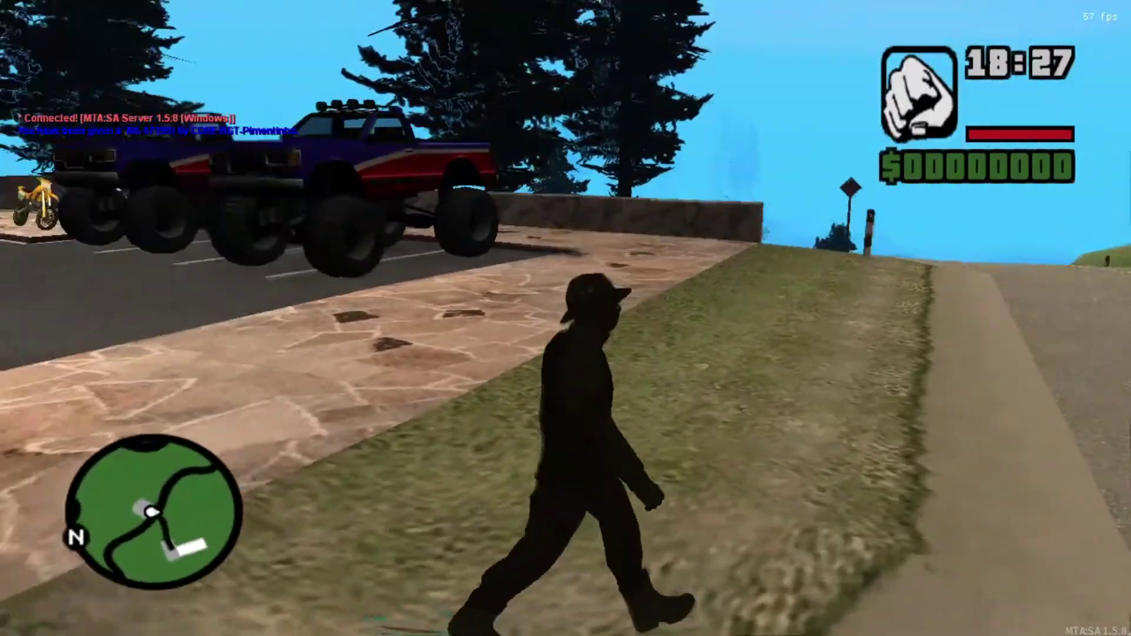